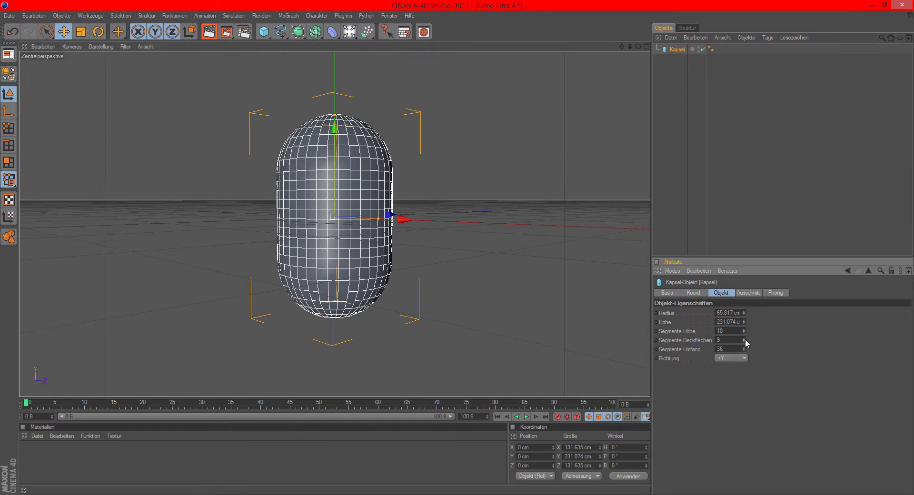
Make the capsule editable and split its lower half into a separate object.
key(c)
key(0)
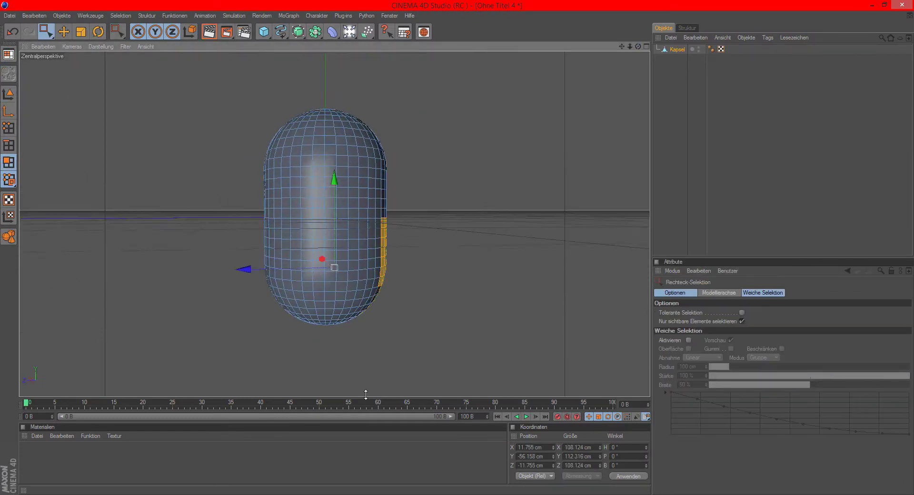
drag(205, 343, 584, 213)
click(46, 32)
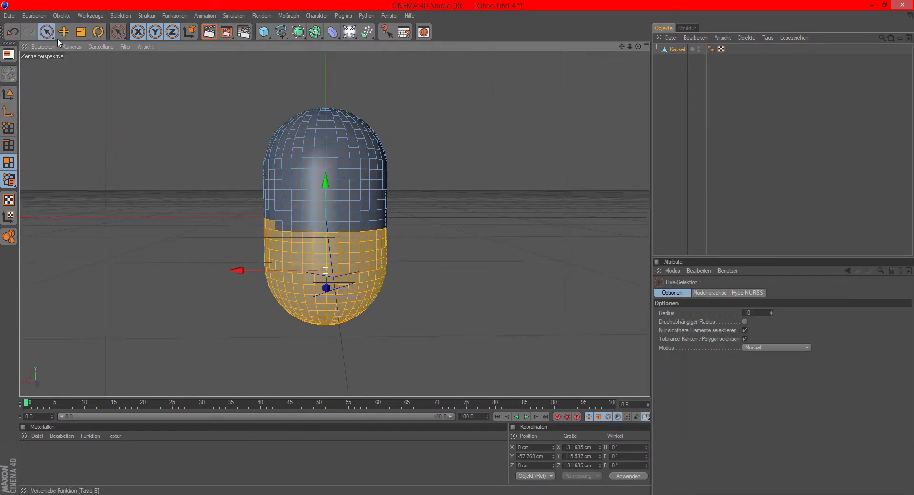
right_click(359, 138)
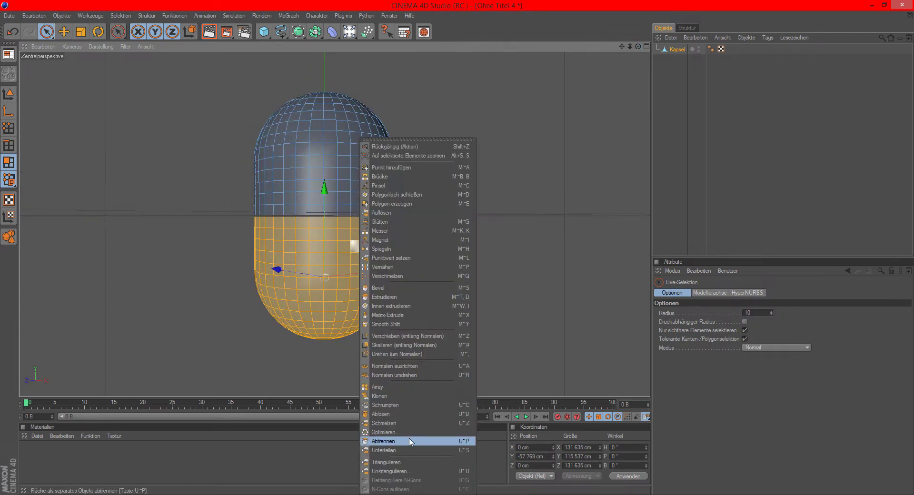
click(390, 441)
Select all of the lower bowl's polygons and disconnect them from each other.
drag(680, 53, 685, 69)
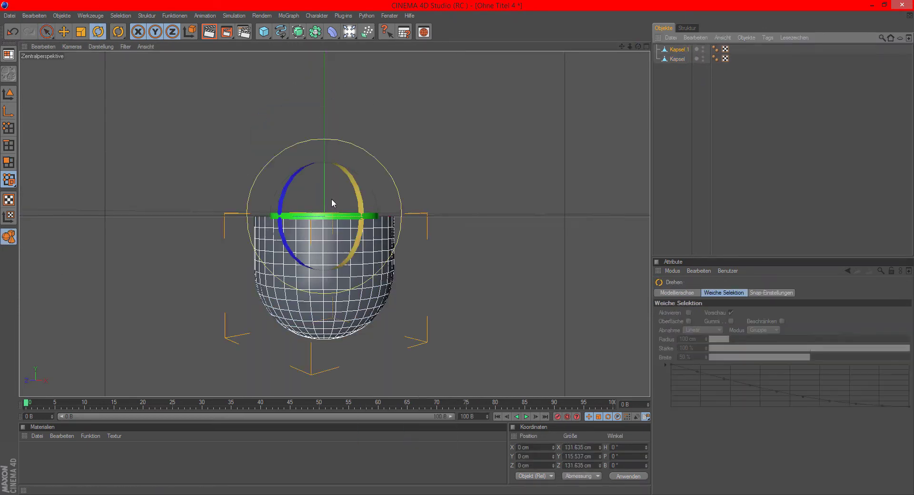
click(47, 32)
key(0)
key(ctrl+a)
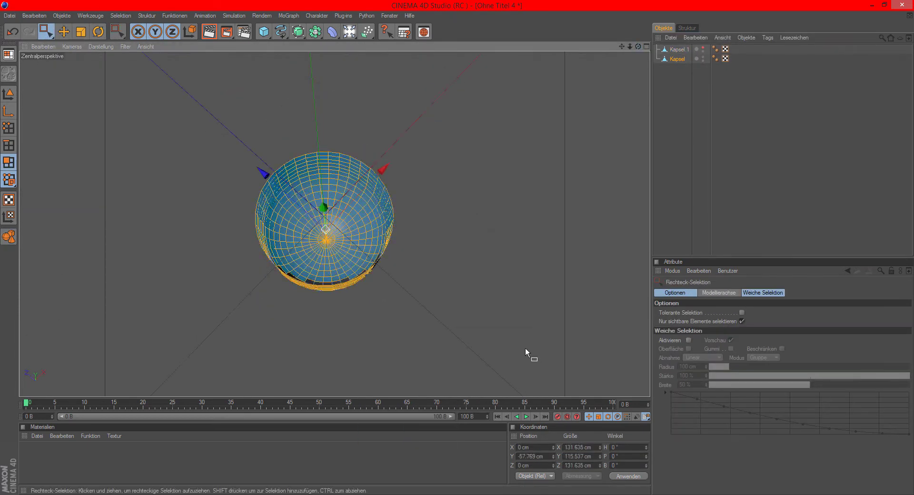
drag(530, 356, 343, 189)
key(u)
key(d)
key(Return)
Smooth Shift the disconnected bowl polygons outward into thick square tiles.
right_click(305, 333)
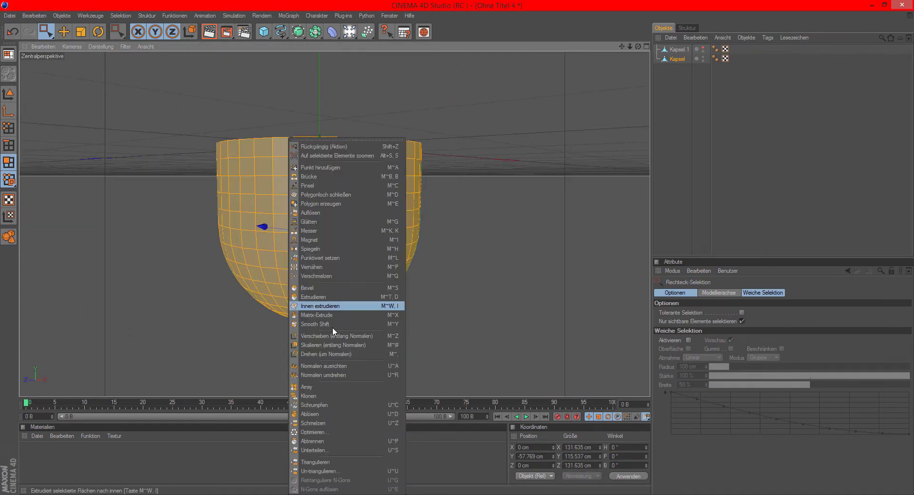
click(333, 305)
mouse_move(333, 305)
mouse_down()
mouse_move(339, 240)
mouse_move(318, 152)
mouse_up()
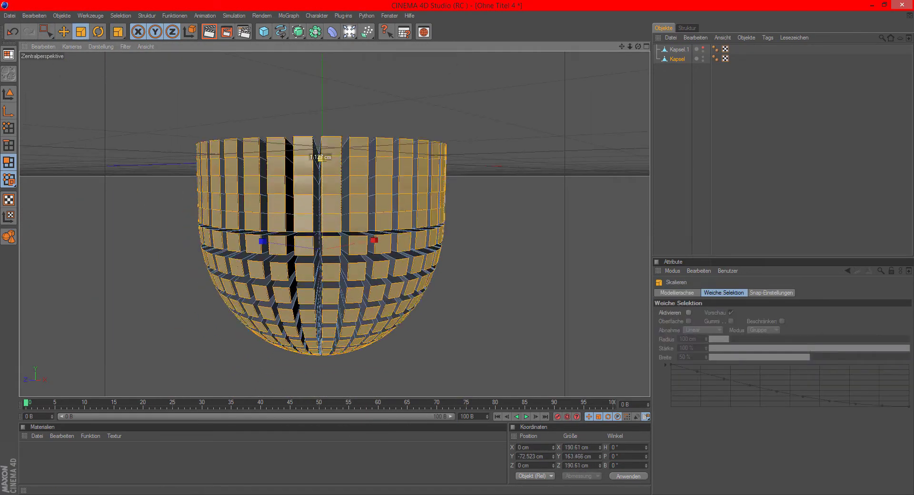
click(46, 32)
key(m)
key(x)
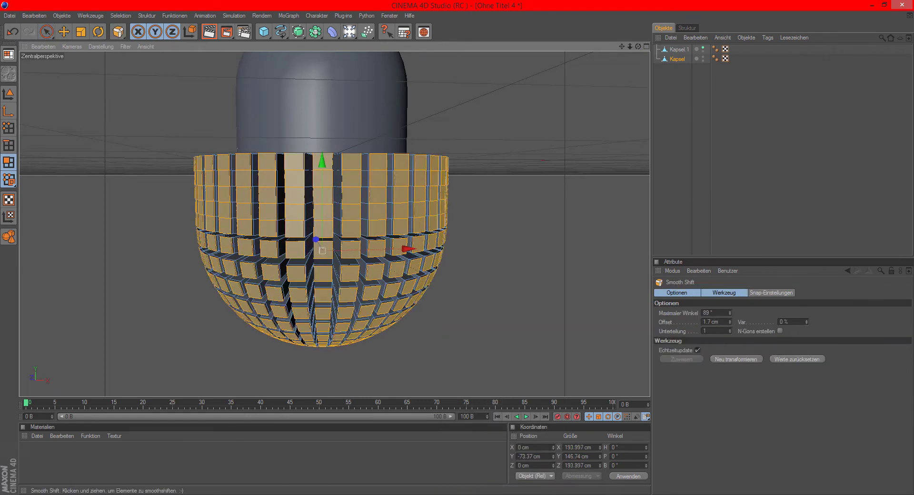
Clear the polygon selection and bring up the tiled bowl's smoothing settings.
key(space)
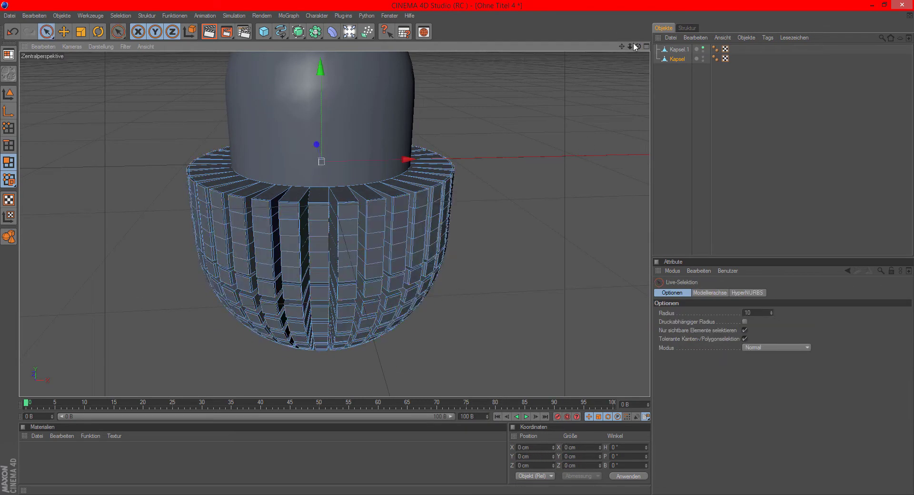
click(677, 59)
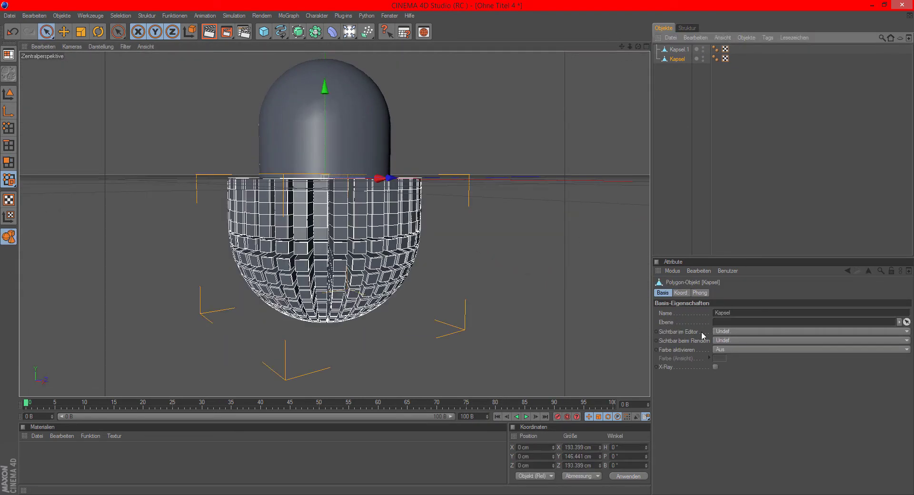
click(700, 292)
click(661, 342)
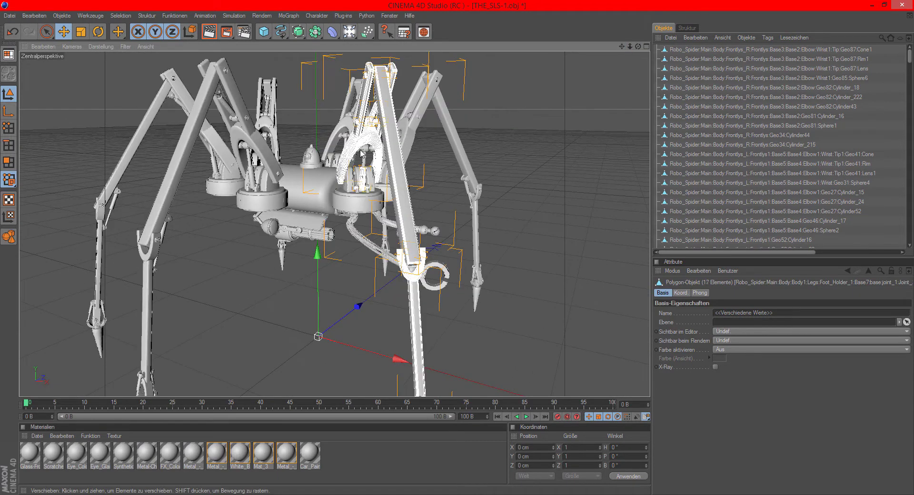
Orbit around THE_SLS-1 robot spider and add another leg part to the selection.
drag(361, 152, 368, 181)
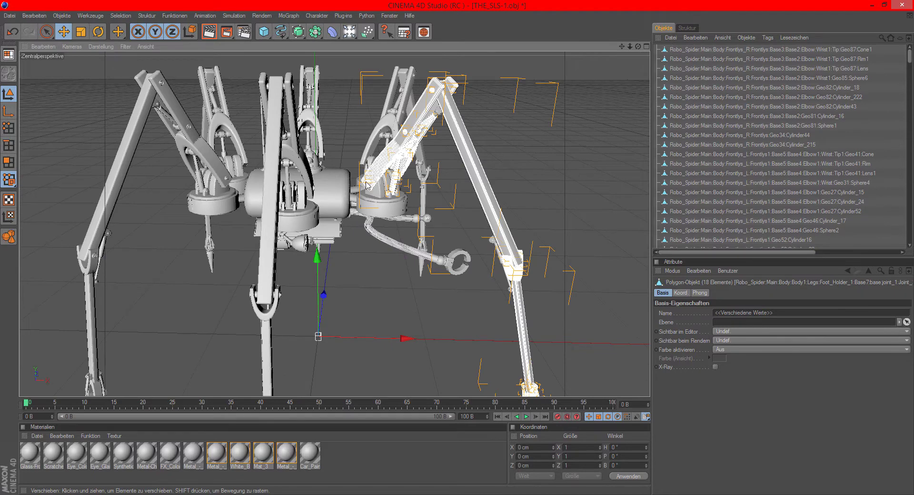
shift+click(387, 184)
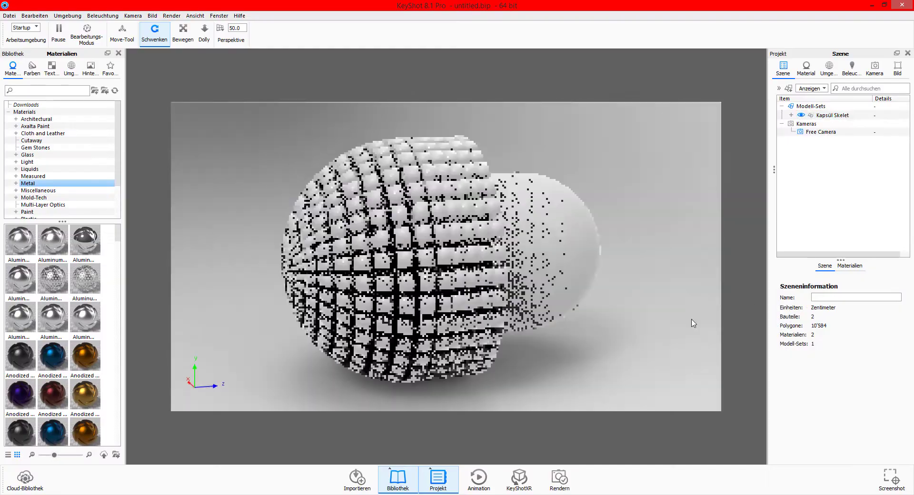
Rotate the capsule upright with the Move tool and confirm its orientation.
drag(403, 123, 419, 143)
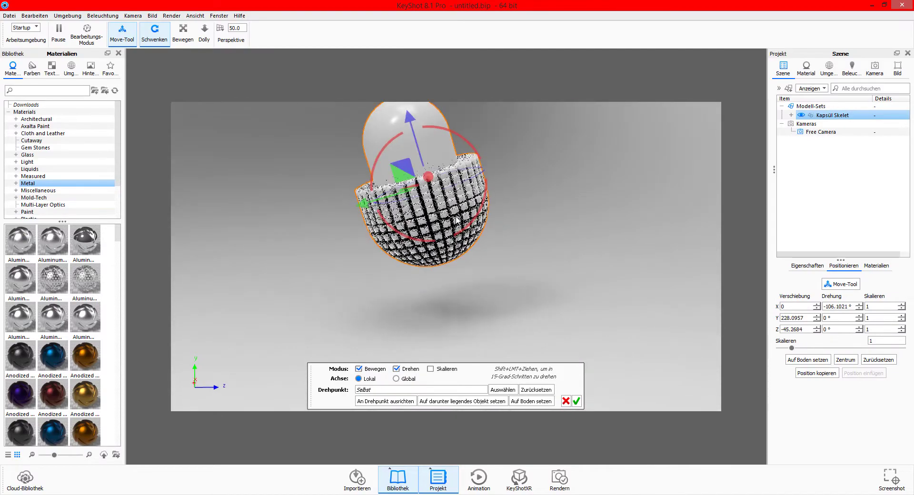
key(Return)
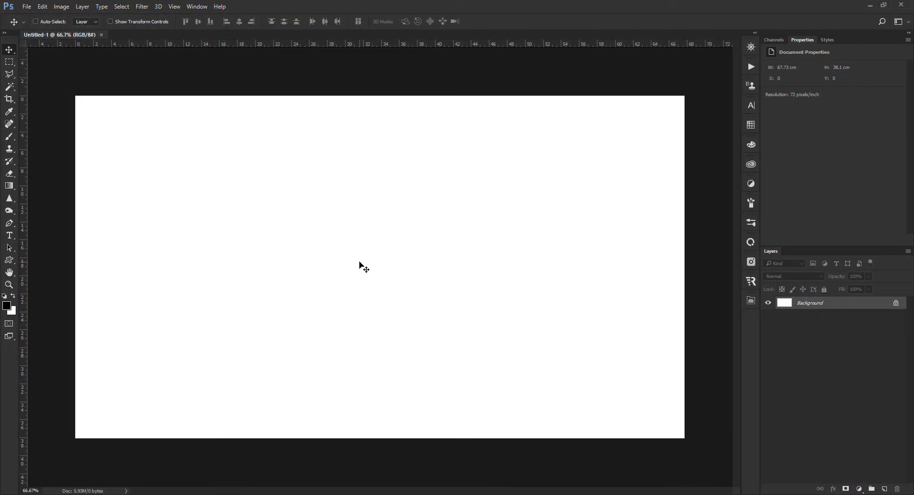
Check the new canvas's image size, then open the Stock_032 room image.
key(ctrl+alt+i)
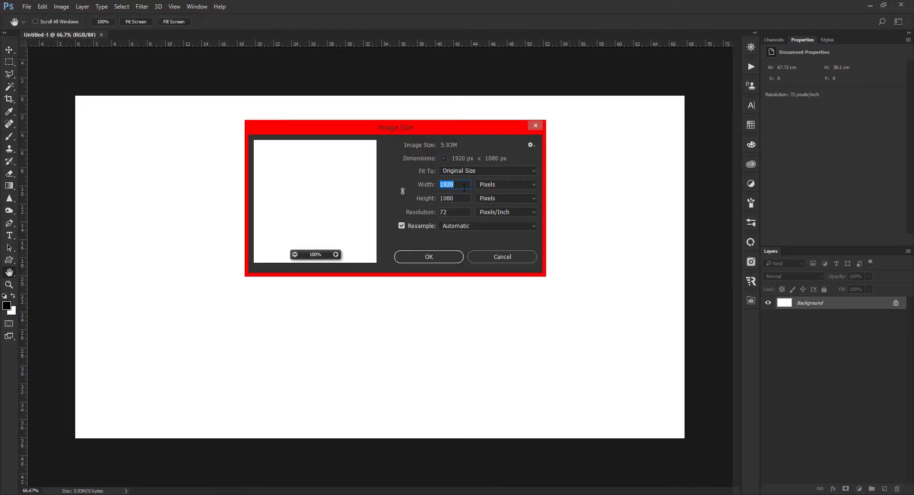
click(535, 126)
click(27, 7)
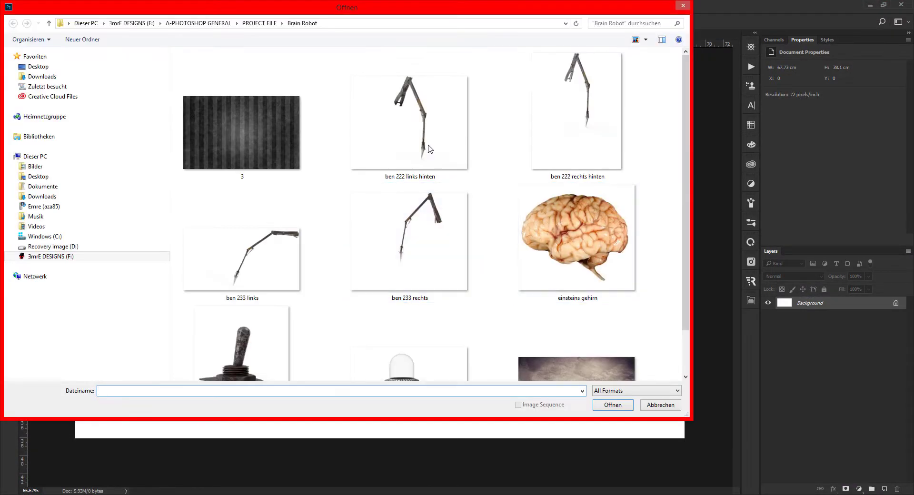
click(421, 133)
scroll(421, 133, down, 2)
double_click(585, 333)
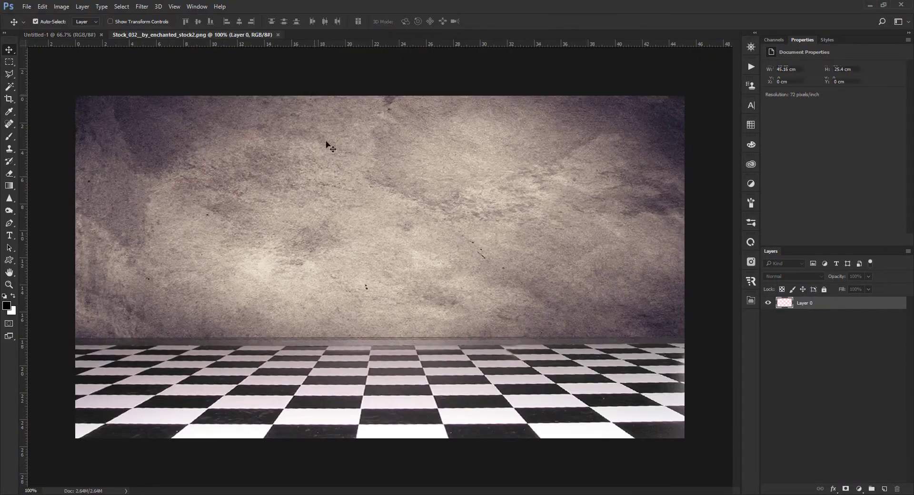
Drag the room image into Untitled-1 and scale it to fill the canvas.
mouse_move(381, 238)
mouse_down()
mouse_move(275, 164)
mouse_move(181, 137)
mouse_up()
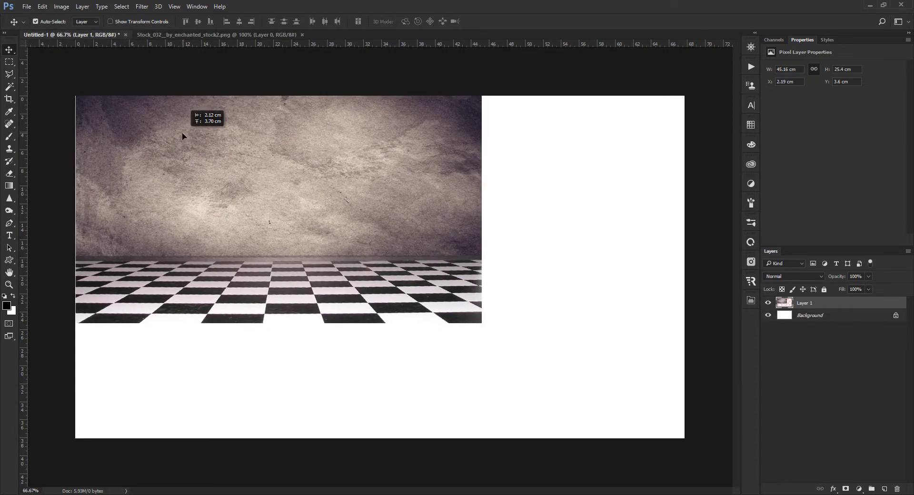
key(ctrl+t)
drag(481, 323, 685, 438)
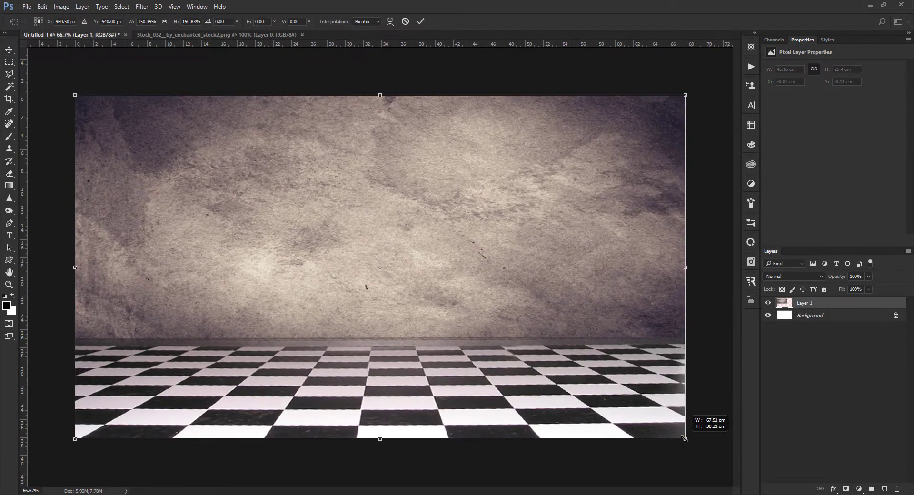
key(Return)
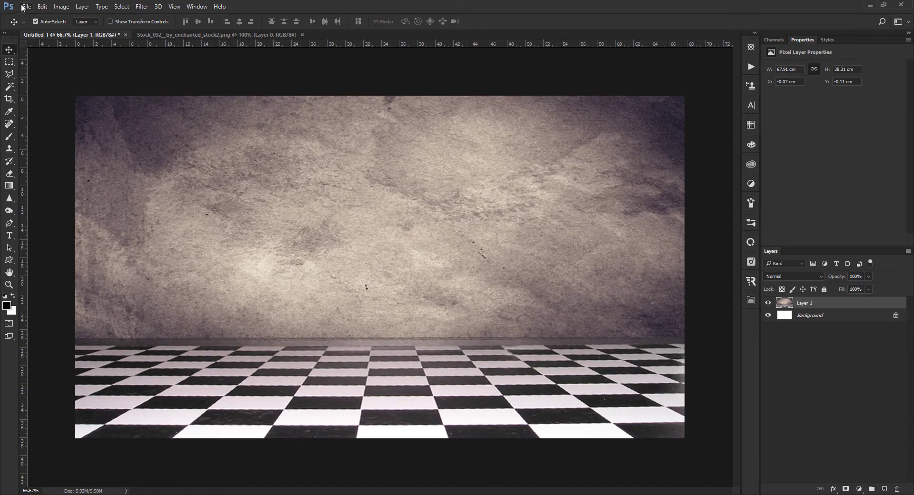
Bring the capsule render into the room as Layer 2, shrunk and tilted near the floor.
click(24, 6)
click(33, 25)
double_click(418, 381)
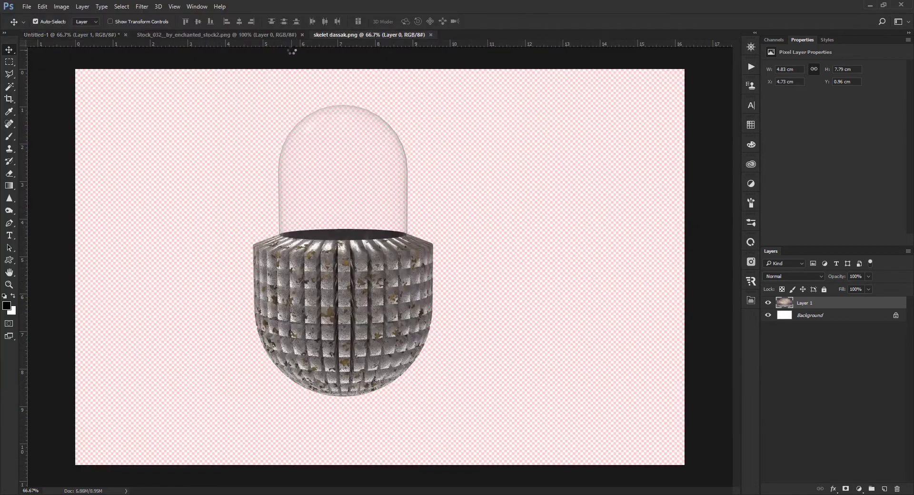
drag(286, 133, 388, 288)
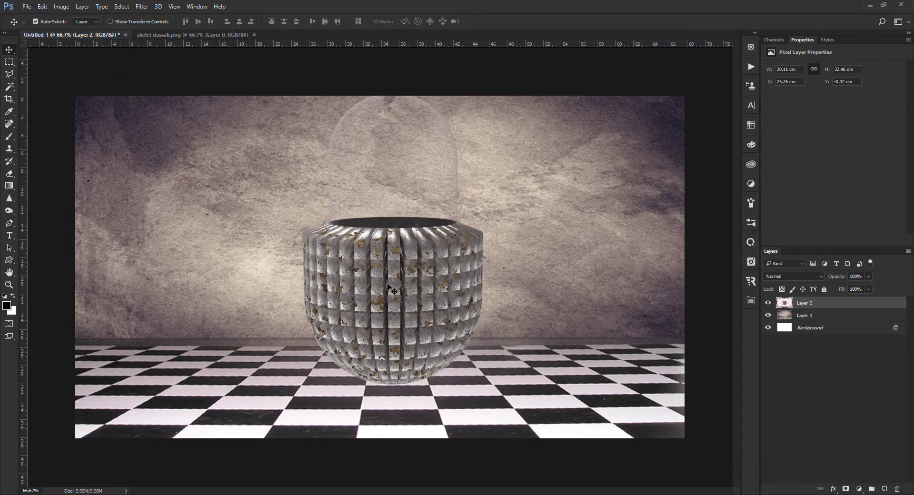
mouse_move(308, 88)
mouse_down()
mouse_move(336, 146)
mouse_move(307, 160)
mouse_up()
drag(400, 247, 427, 295)
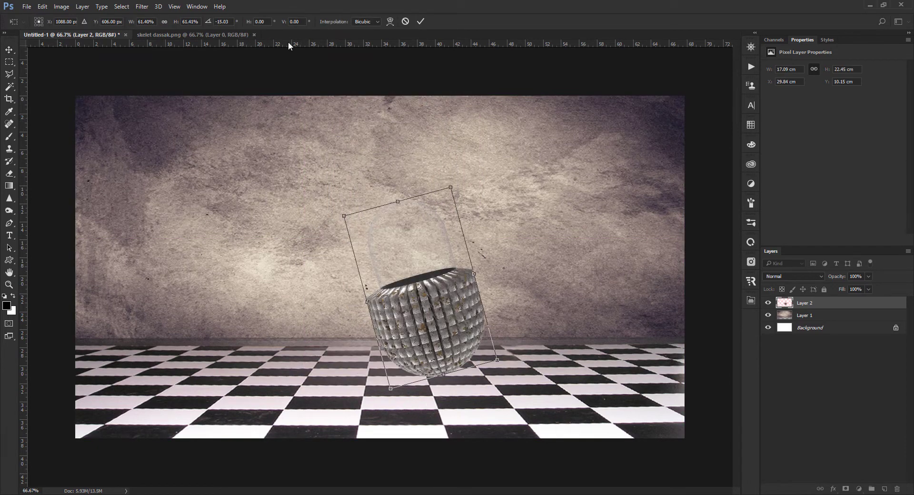
drag(289, 45, 275, 192)
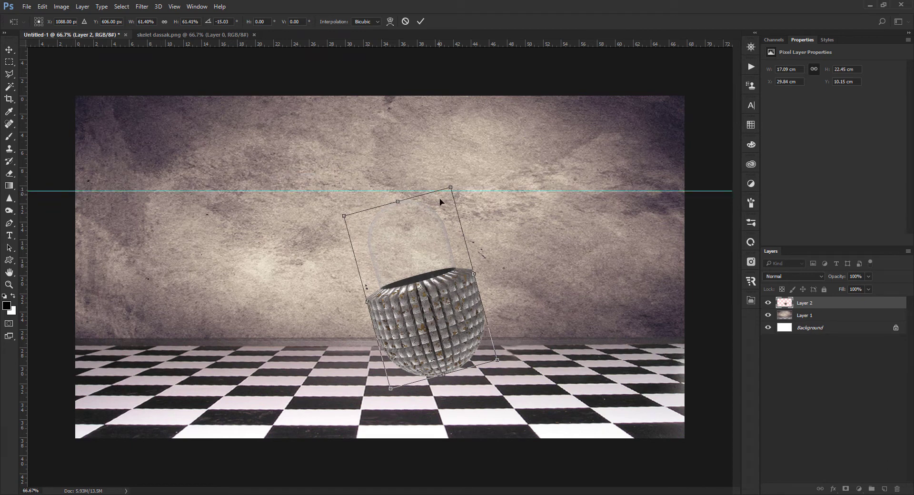
key(Return)
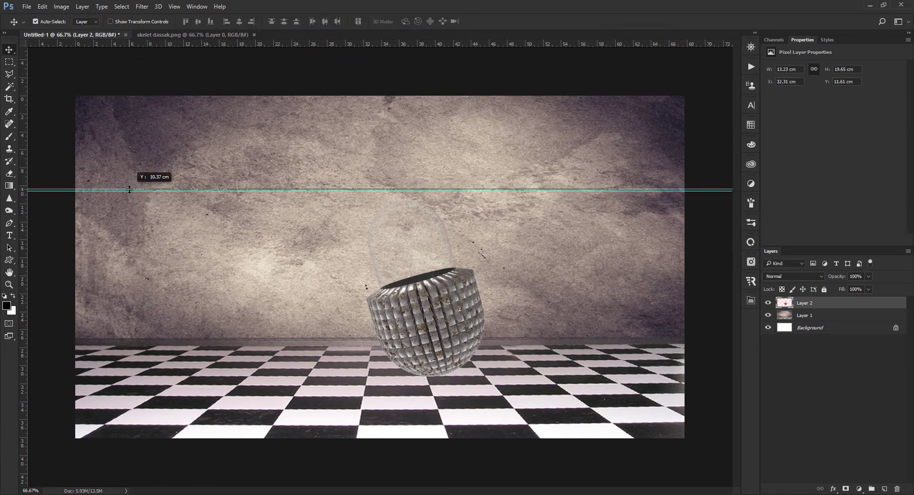
Add a floor-line guide and re-tilt the basket to about -9.4° just above the floor.
drag(222, 48, 190, 351)
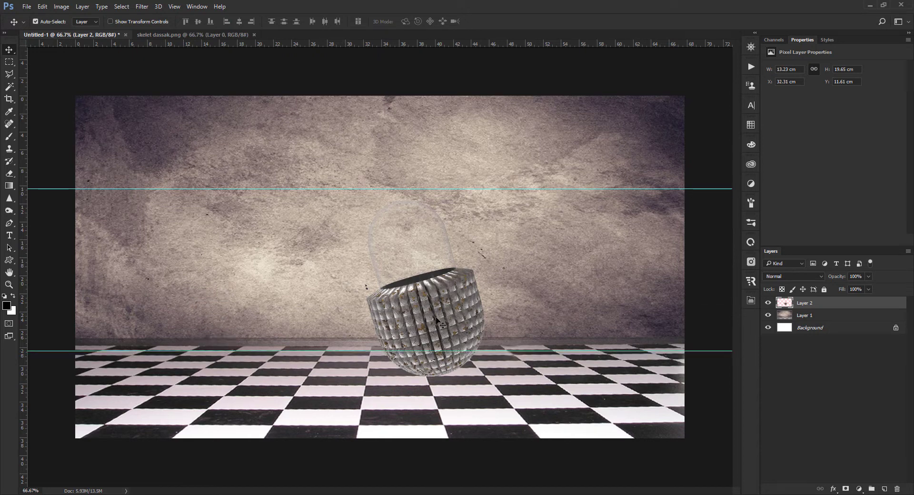
drag(437, 320, 435, 296)
key(ctrl+t)
drag(320, 146, 301, 164)
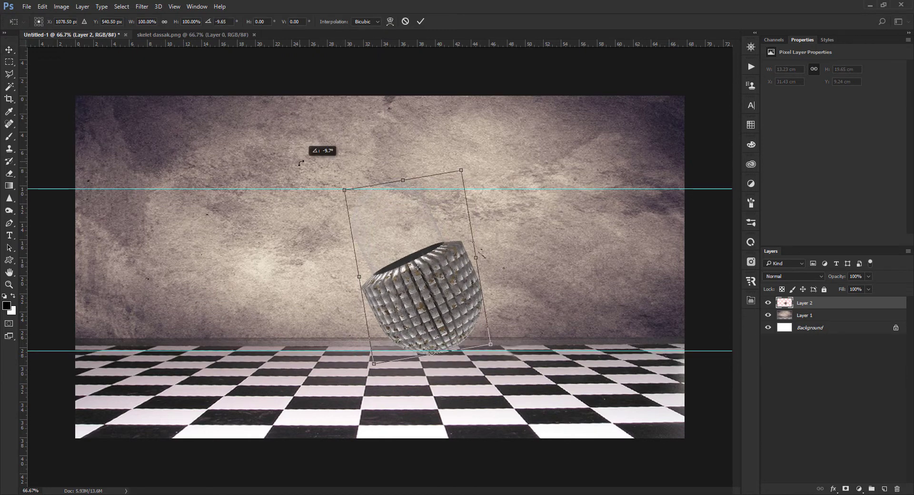
drag(419, 295, 456, 288)
drag(347, 139, 343, 144)
drag(414, 276, 416, 280)
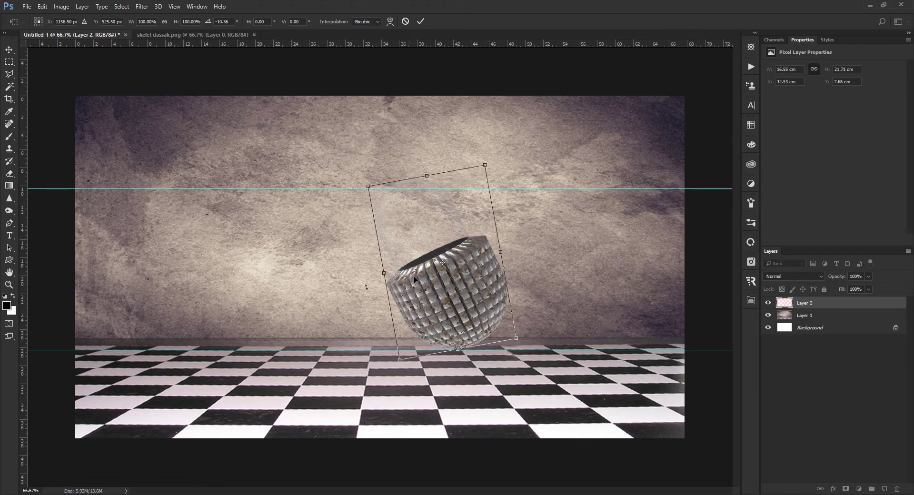
drag(353, 165, 354, 163)
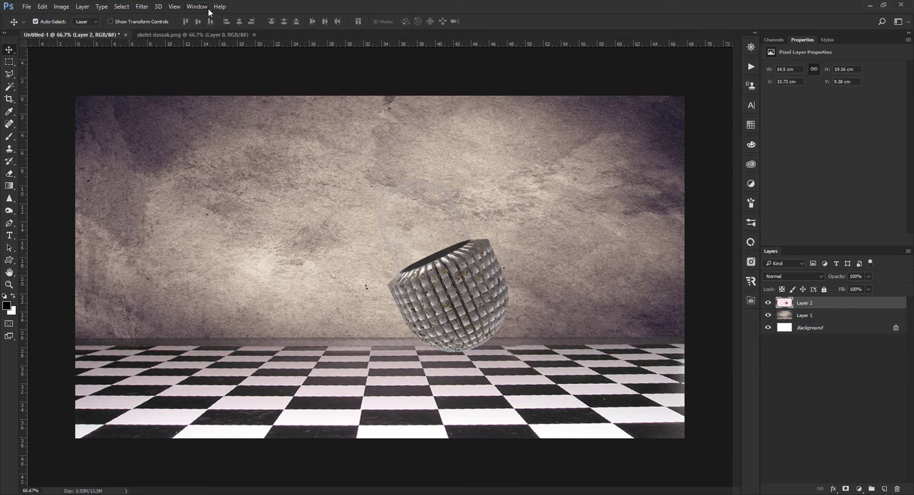
Bring the ben 222 links hinten leg into Untitled-1 against the basket's right side.
click(27, 6)
click(38, 32)
click(427, 125)
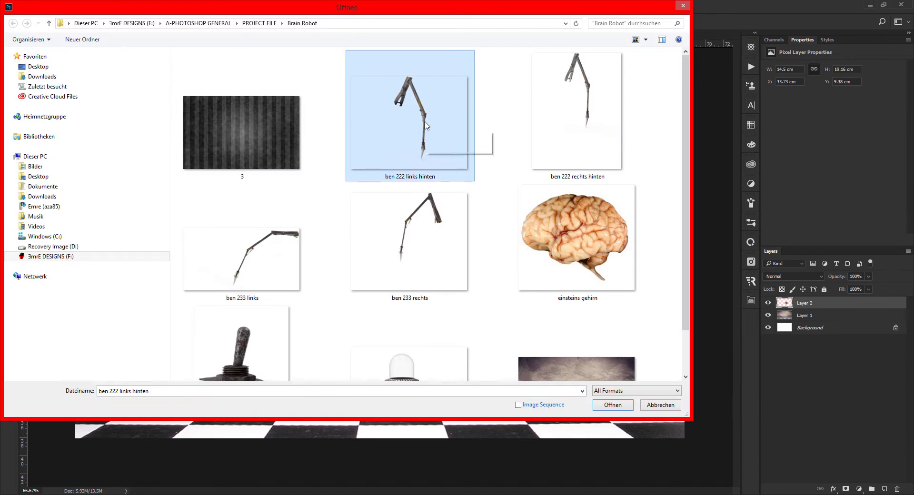
double_click(426, 125)
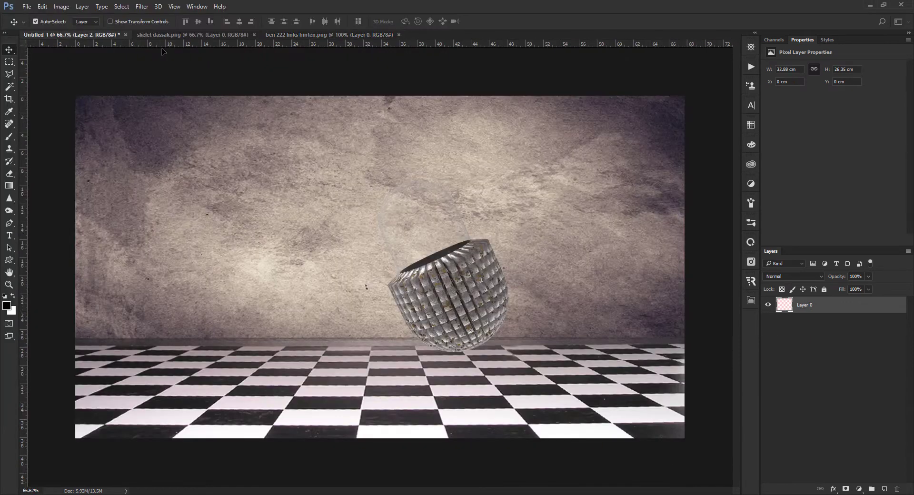
mouse_move(422, 158)
mouse_down()
mouse_move(519, 278)
mouse_move(496, 228)
mouse_up()
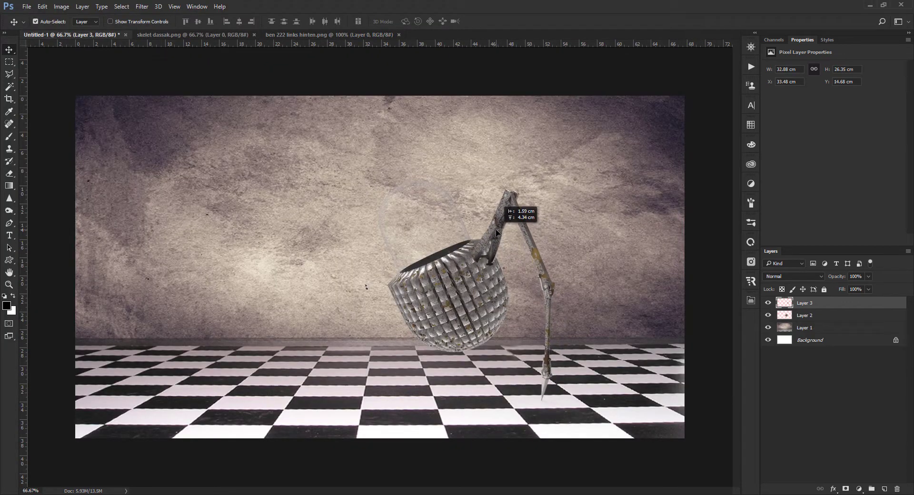
drag(491, 235, 484, 232)
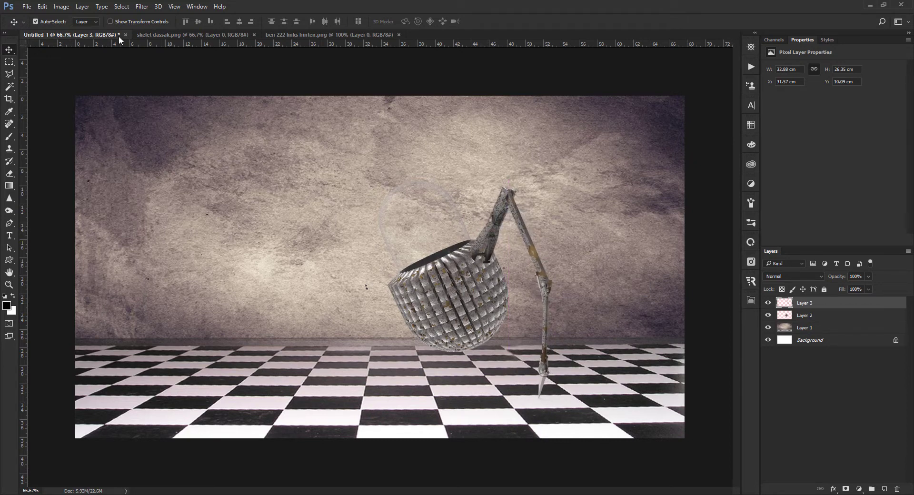
Close skelet dassak.png and copy the ben 222 rechts hinten leg into the composition.
click(254, 35)
click(27, 6)
click(33, 26)
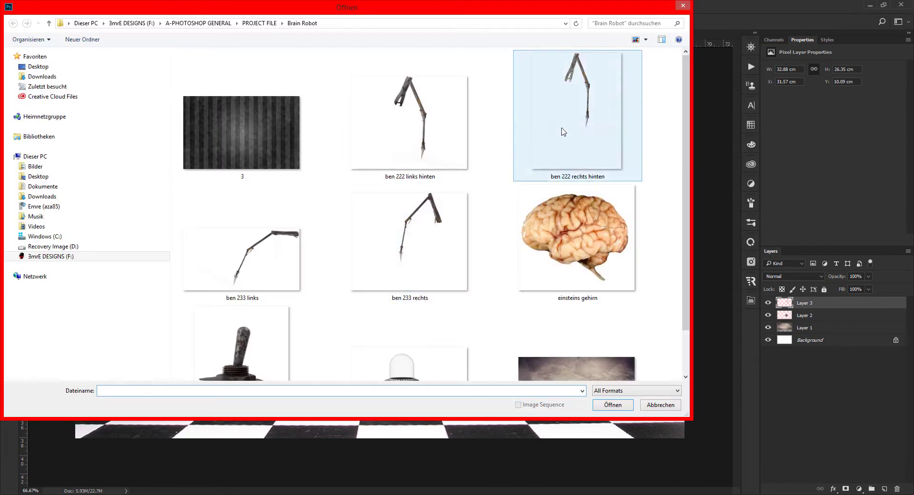
click(563, 132)
key(Return)
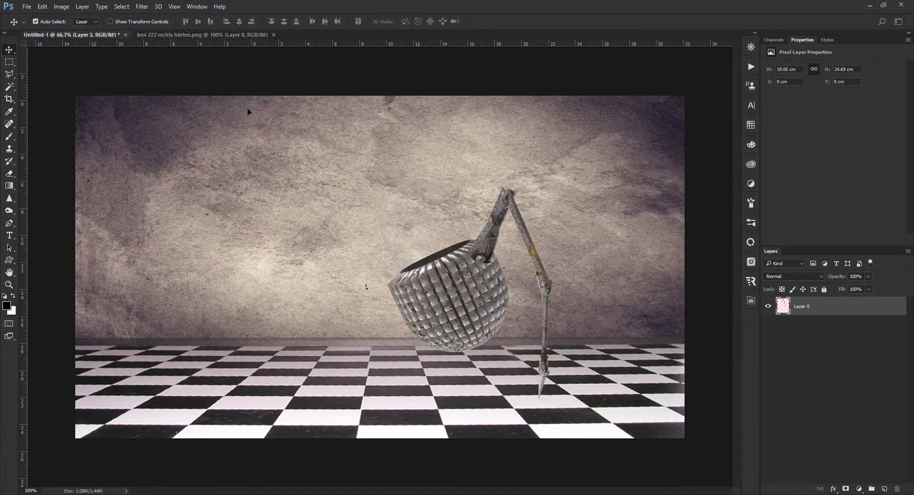
drag(391, 191, 498, 213)
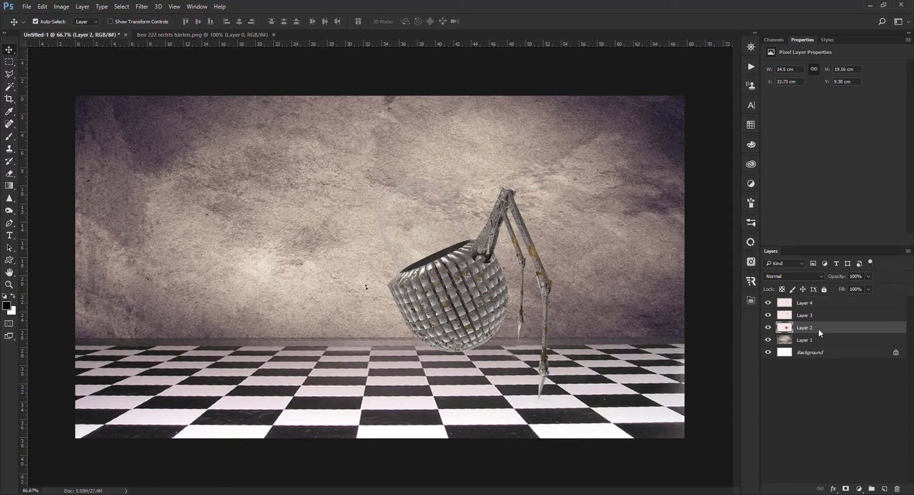
Label Layer 2 red and move leg Layer 4 below it, tucked behind the basket.
right_click(818, 328)
click(753, 386)
click(805, 303)
click(768, 303)
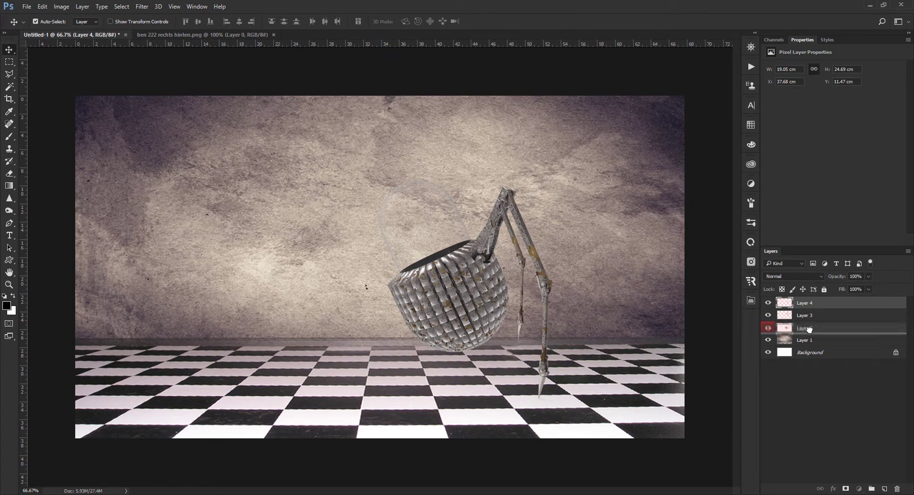
drag(809, 328, 809, 332)
drag(507, 270, 508, 262)
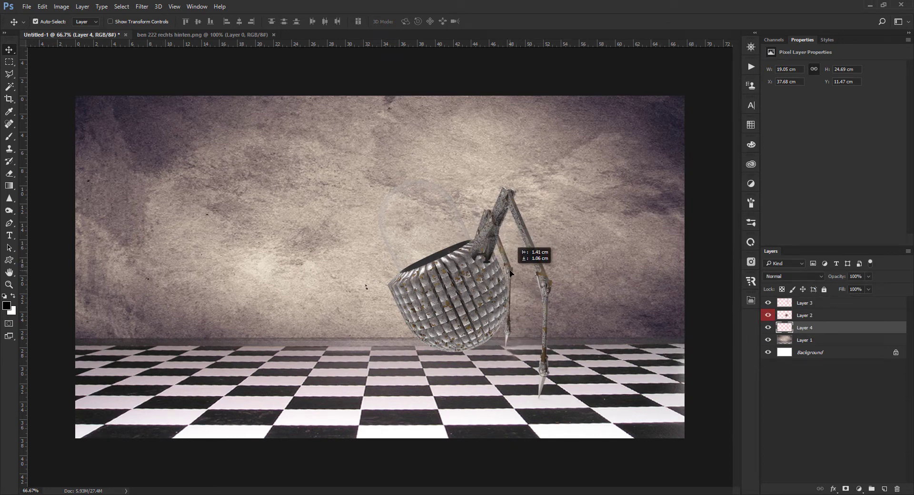
drag(508, 270, 508, 267)
Widen and skew the tucked-behind leg with Free Transform.
key(ctrl+t)
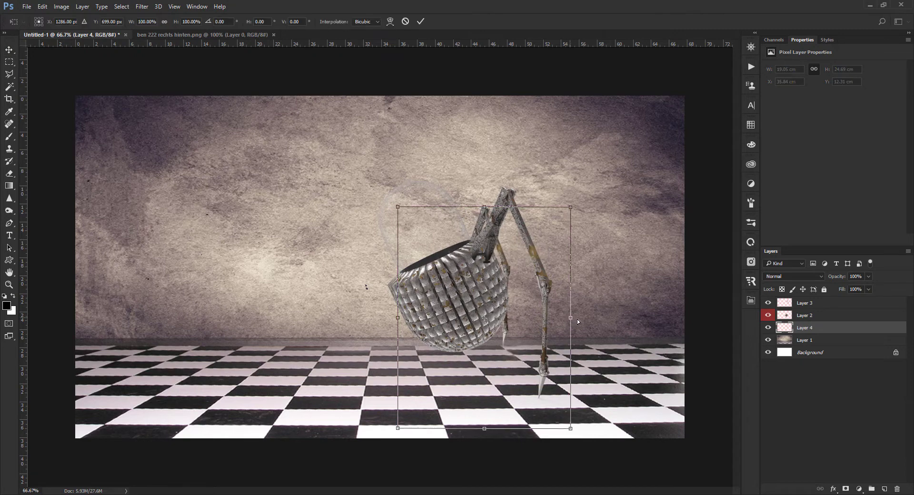
drag(577, 319, 578, 319)
drag(395, 319, 392, 318)
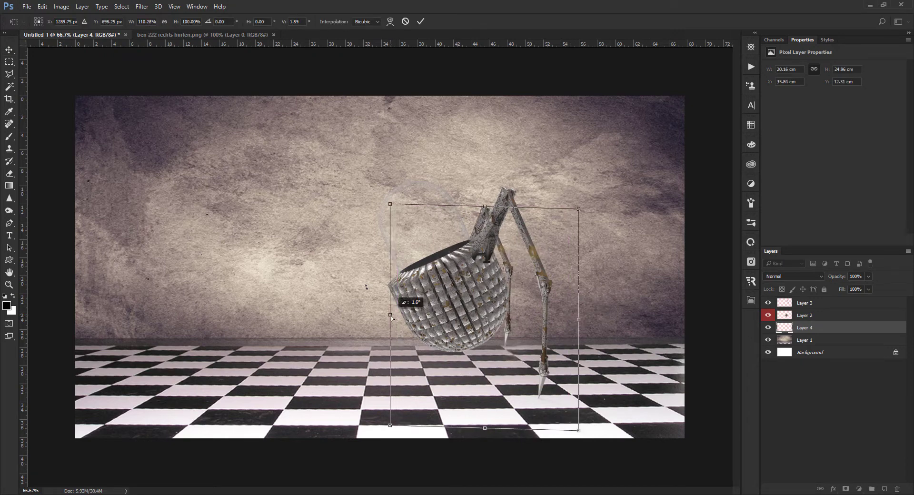
key(Return)
scroll(390, 322, down, 1)
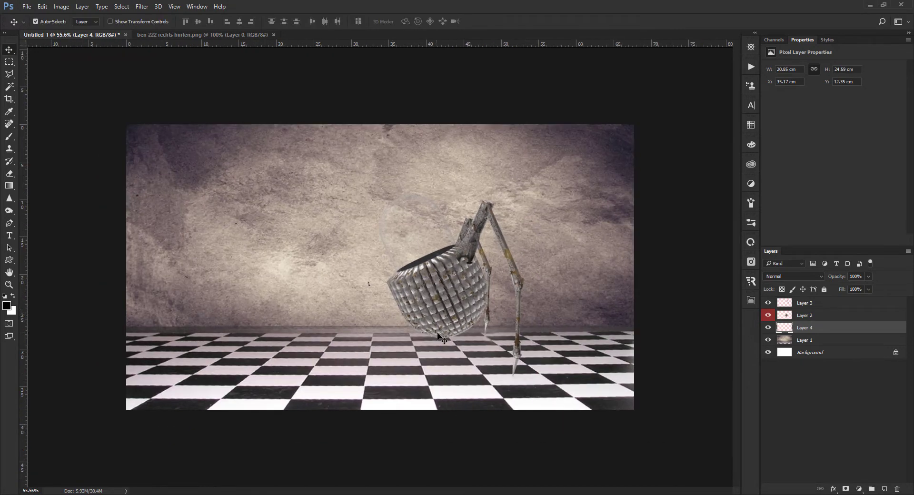
Close ben 222 rechts hinten and open the ben 233 rechts leg image.
click(274, 35)
click(27, 7)
click(43, 22)
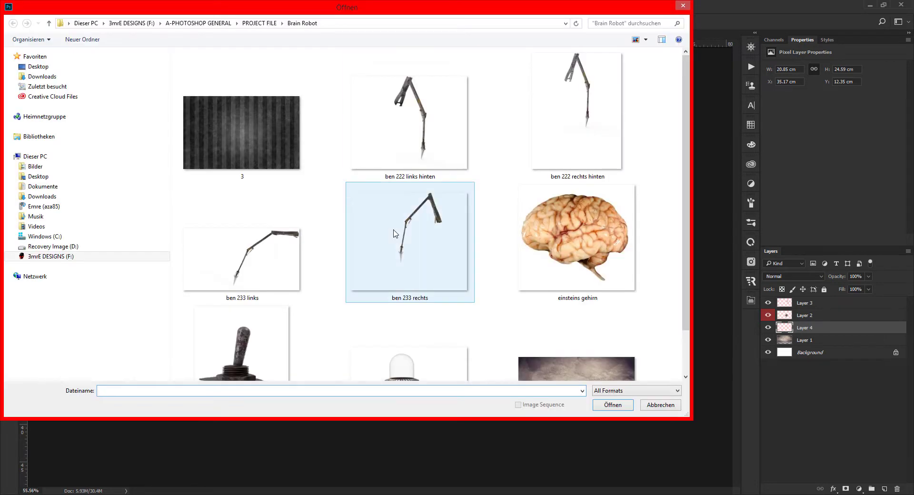
click(393, 234)
key(Return)
Copy the ben 233 rechts leg in as Layer 5 on the basket's left side.
drag(378, 194, 366, 262)
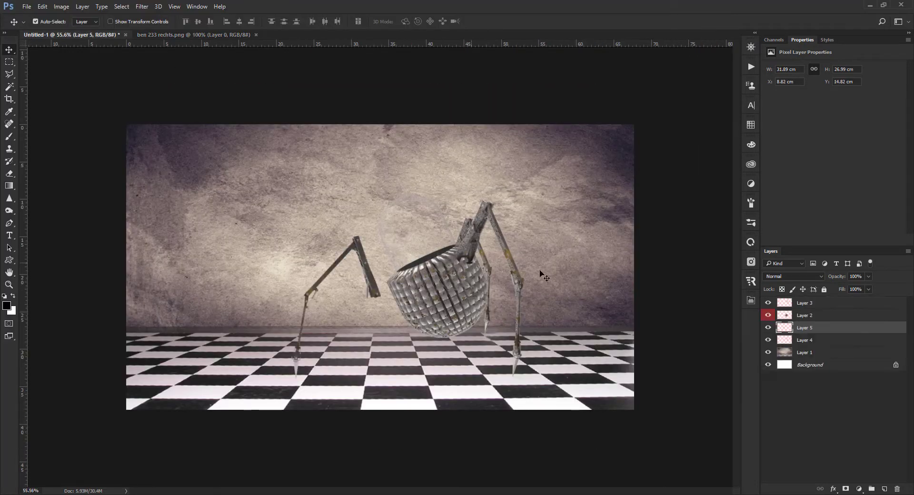
drag(364, 220, 389, 240)
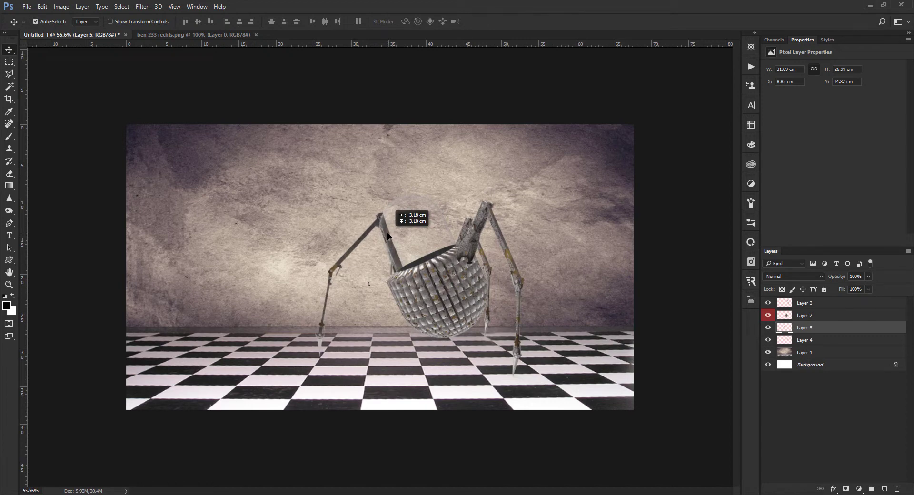
key(ctrl)
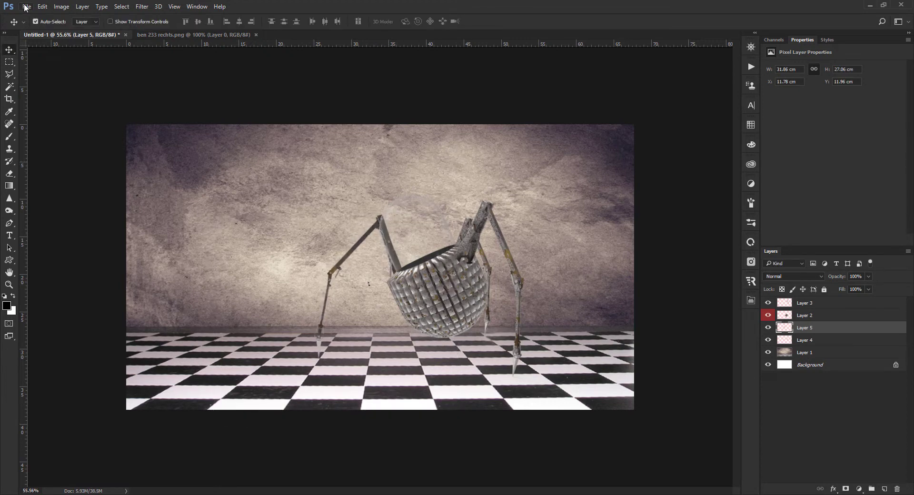
Add the ben 233 links leg as Layer 6 at the top, placed in front of the basket.
click(26, 6)
click(42, 26)
click(257, 257)
click(612, 406)
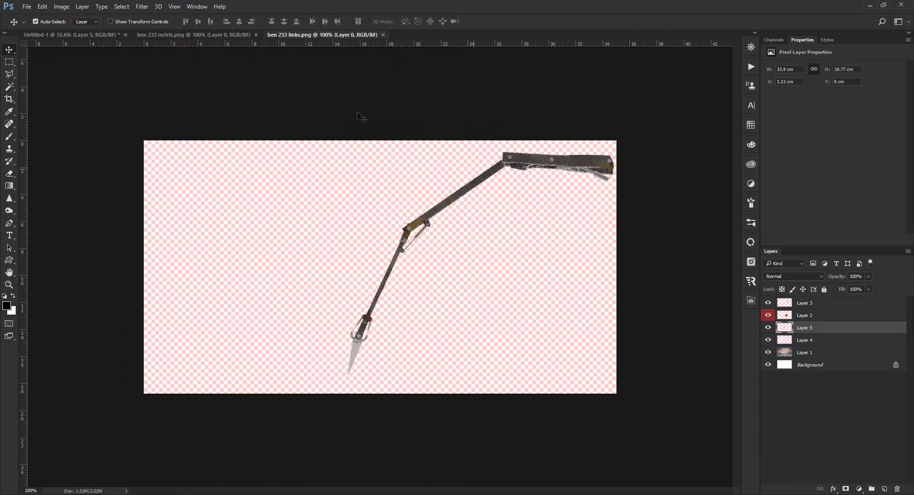
drag(360, 116, 369, 294)
drag(812, 301, 811, 303)
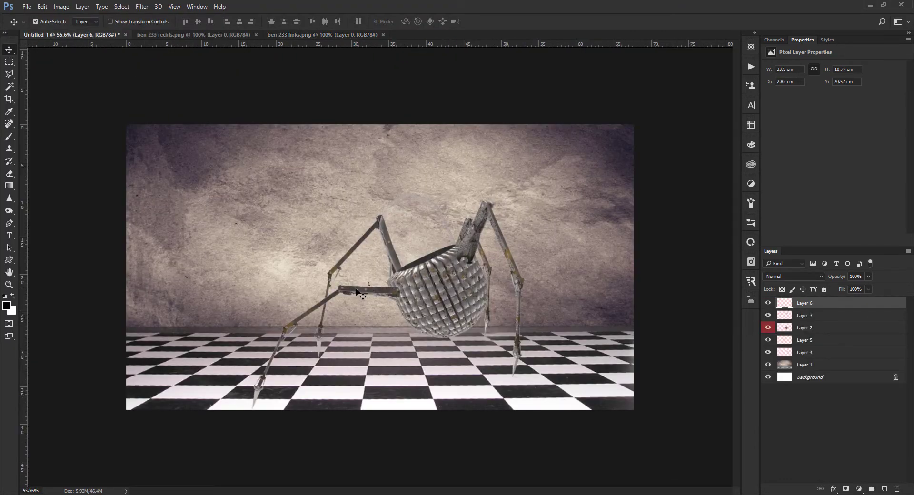
drag(357, 292, 369, 279)
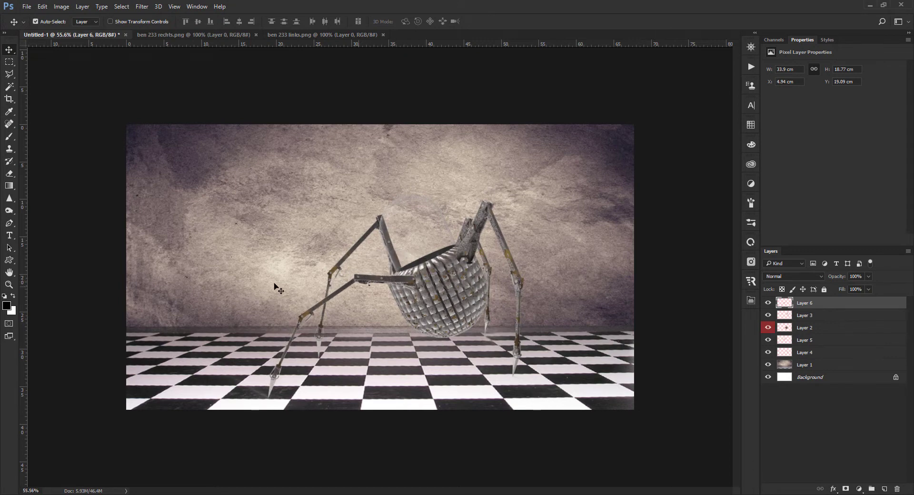
scroll(251, 287, up, 1)
Open einsteins gehirn.jpg and delete the brain's white background.
click(362, 205)
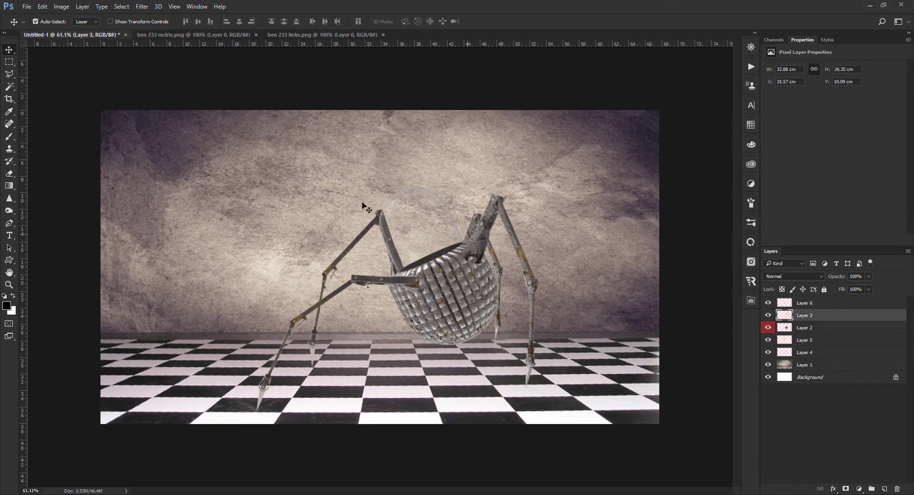
click(27, 6)
click(38, 25)
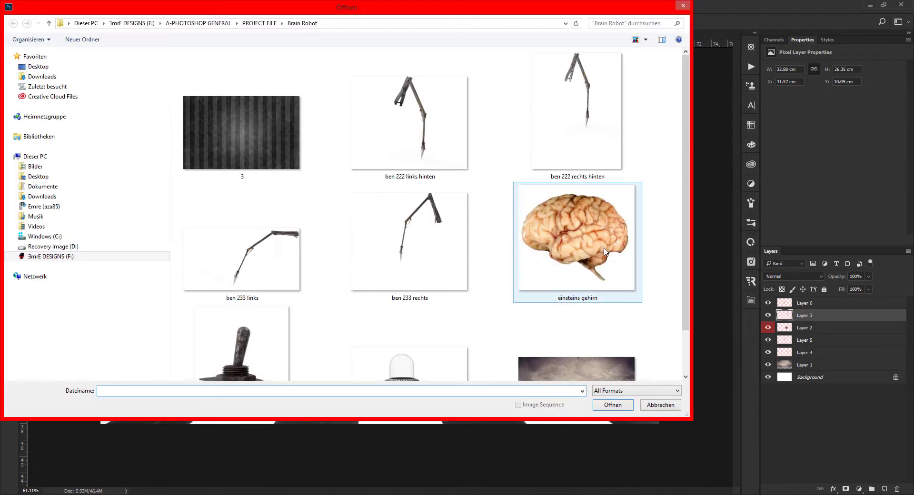
double_click(606, 253)
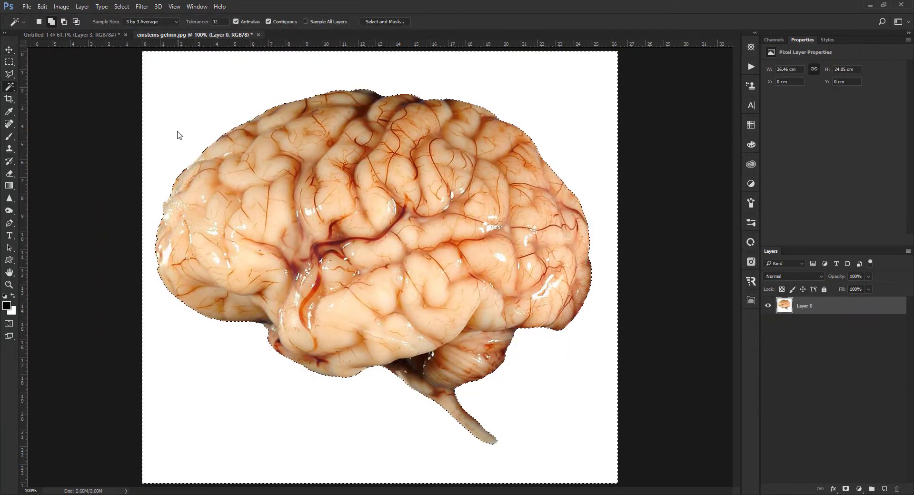
key(Delete)
key(v)
Place the brain in the basket top, scaled to about 25% and rotated -12.4°.
drag(178, 135, 424, 223)
key(ctrl+t)
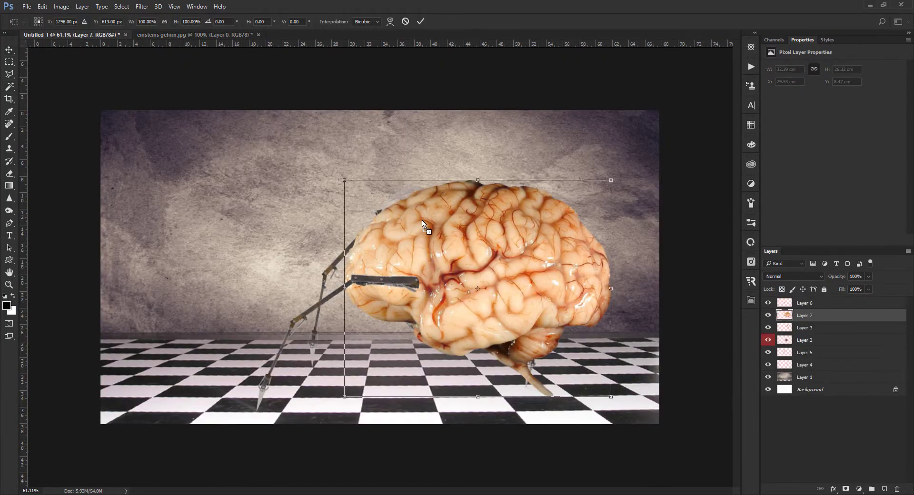
mouse_move(344, 180)
mouse_down()
mouse_move(445, 262)
mouse_move(421, 233)
mouse_up()
drag(480, 215, 473, 202)
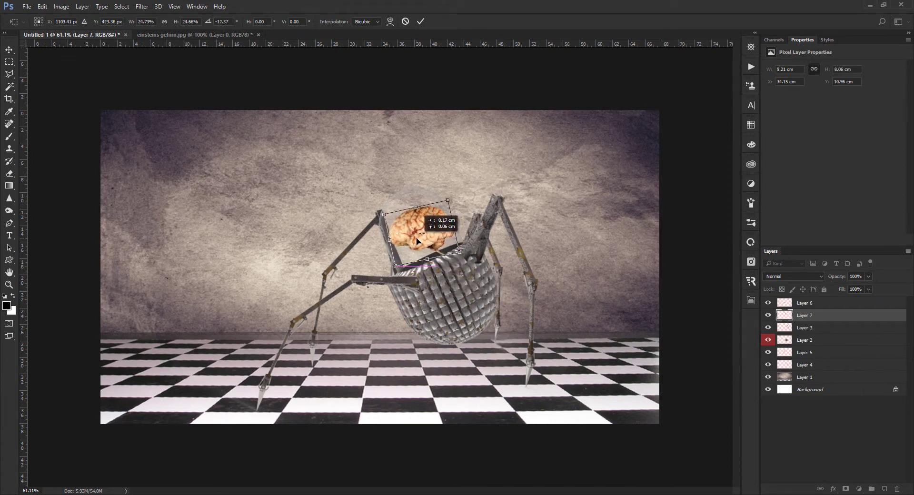
key(Return)
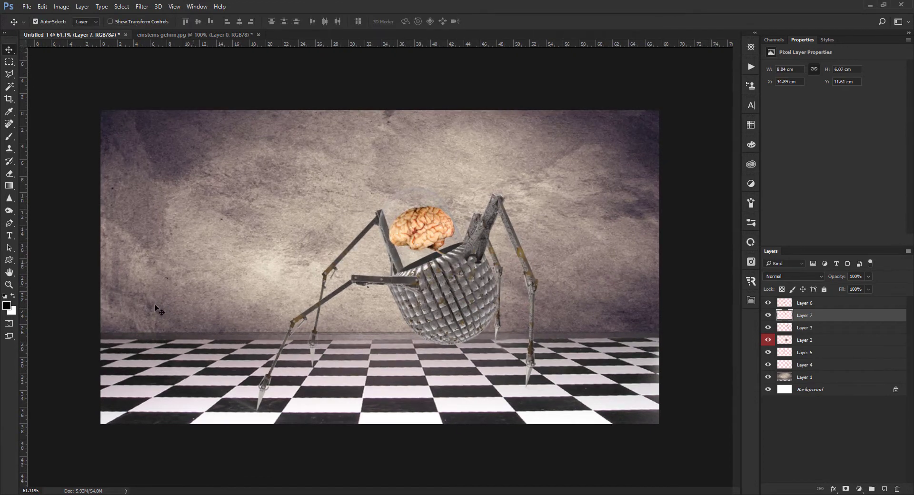
Skew the left leg's Layer 5 by about 3°.
click(328, 270)
key(ctrl+t)
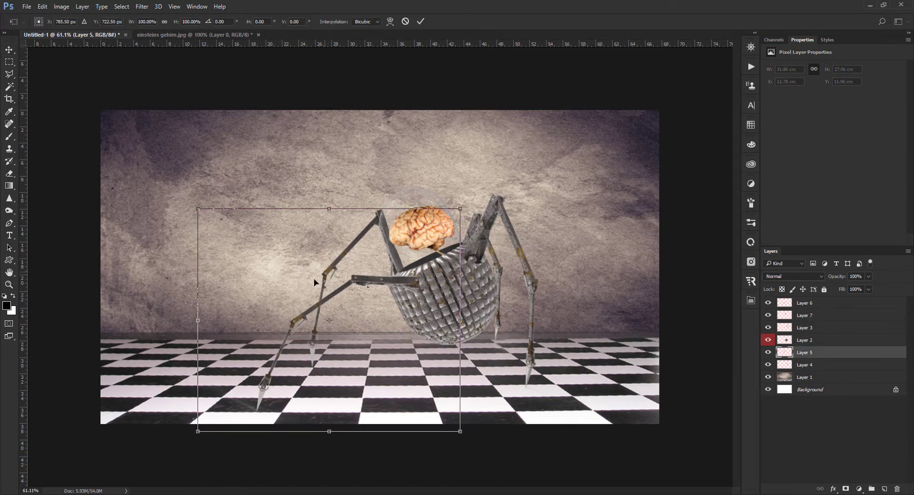
drag(186, 320, 187, 309)
key(Return)
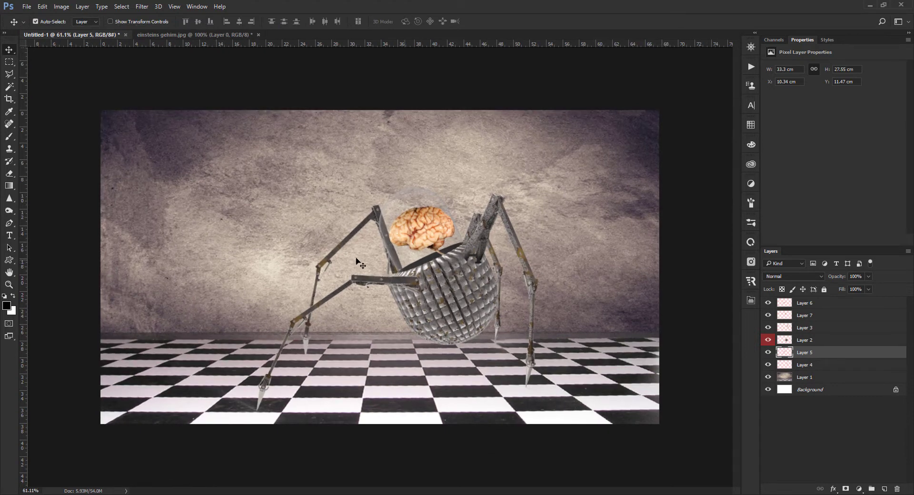
Rename Layer 7 to Brain and give it a blue colour label.
click(809, 306)
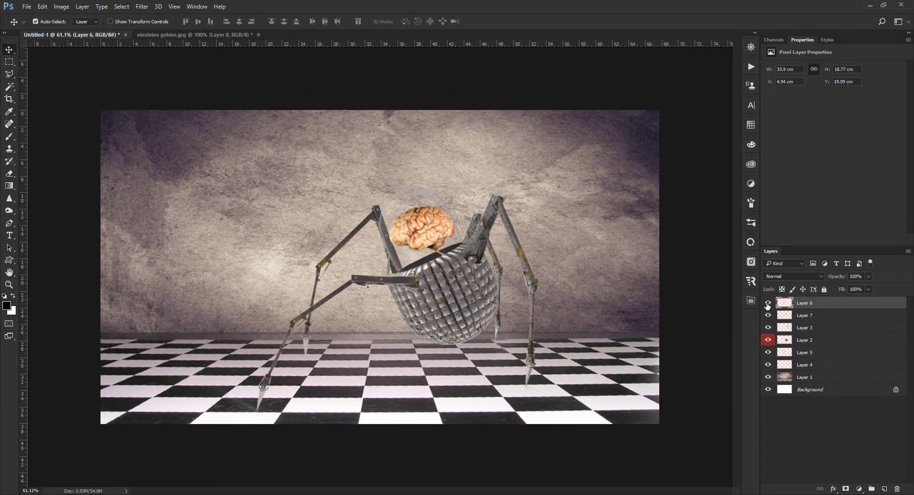
double_click(803, 316)
text(Brain)
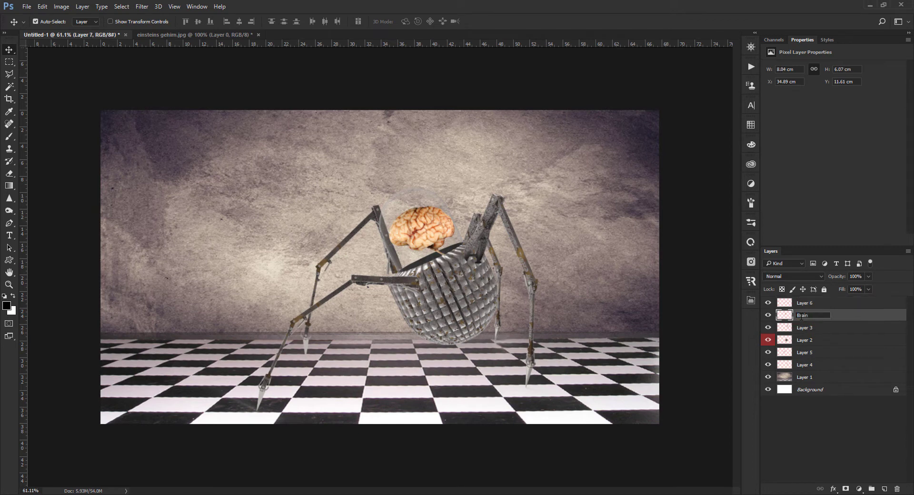
key(Return)
right_click(802, 316)
click(714, 431)
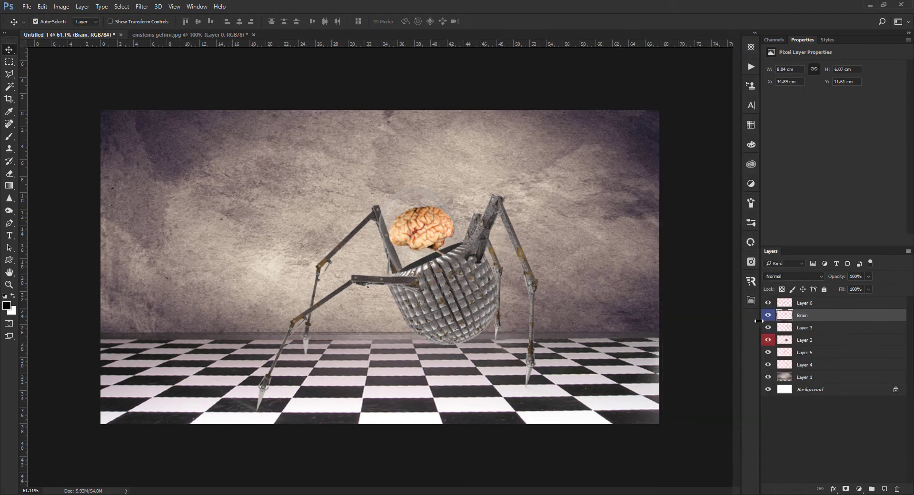
click(768, 328)
click(806, 304)
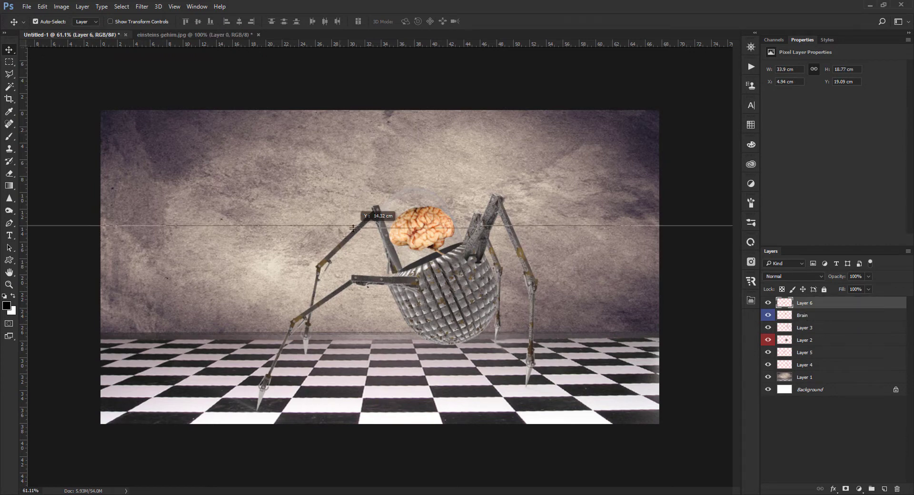
Place two horizontal guides and skew the bottom of Layer 5's leg by -2.2°.
drag(353, 228, 353, 202)
key(ctrl+t)
drag(428, 44, 428, 359)
drag(328, 432, 319, 434)
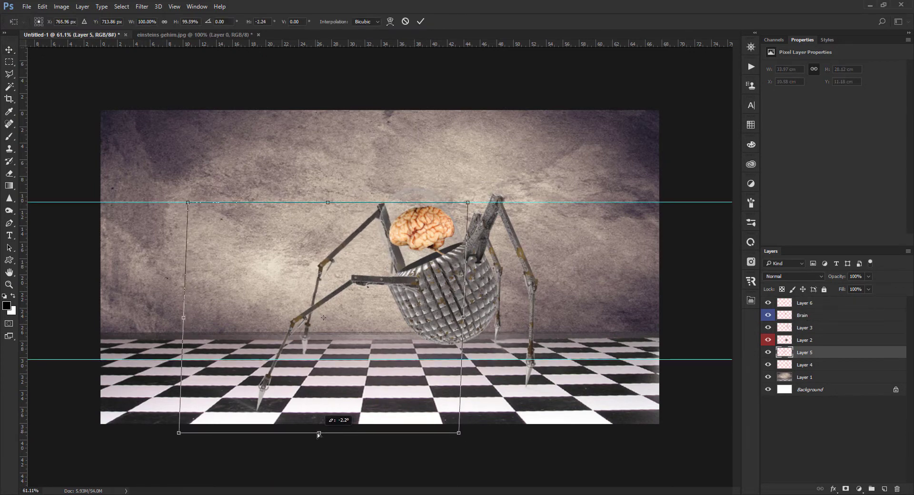
key(Return)
drag(445, 202, 446, 276)
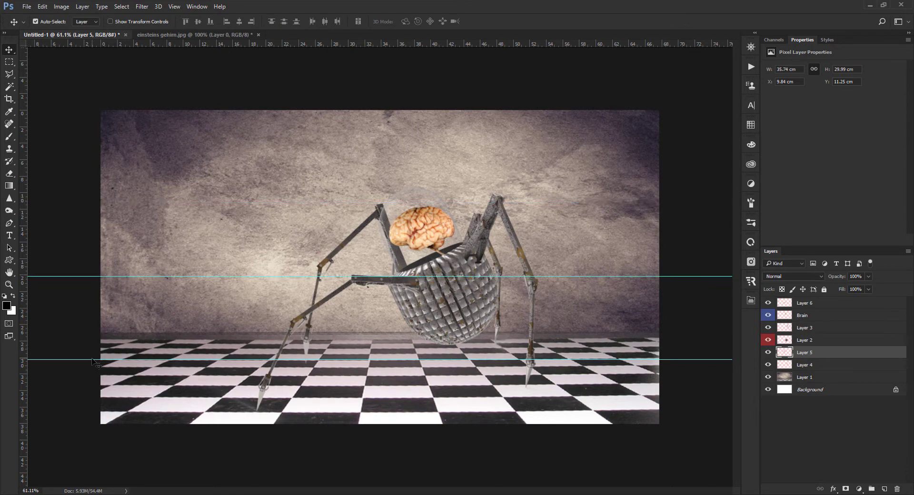
drag(95, 359, 95, 412)
Reposition the guides and nudge the Layer 4 and Layer 3 legs slightly right and down.
click(364, 284)
click(570, 252)
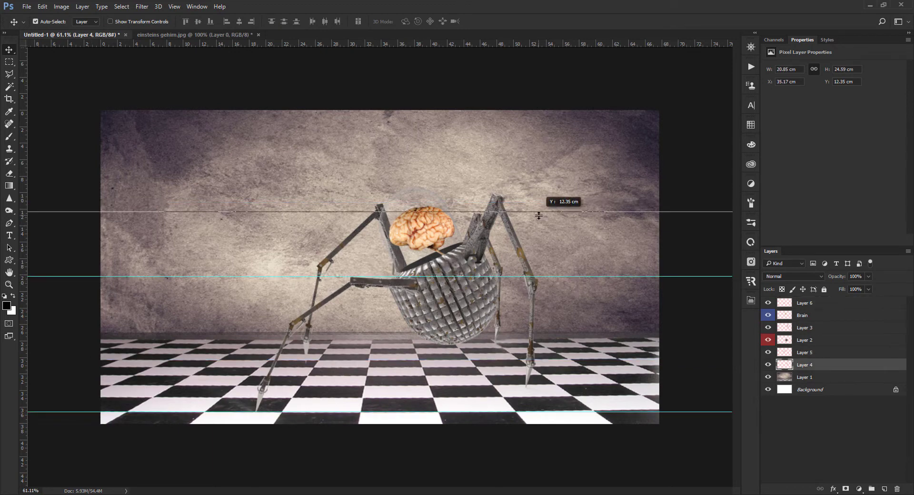
drag(569, 276, 561, 218)
drag(69, 349, 69, 349)
drag(500, 264, 506, 271)
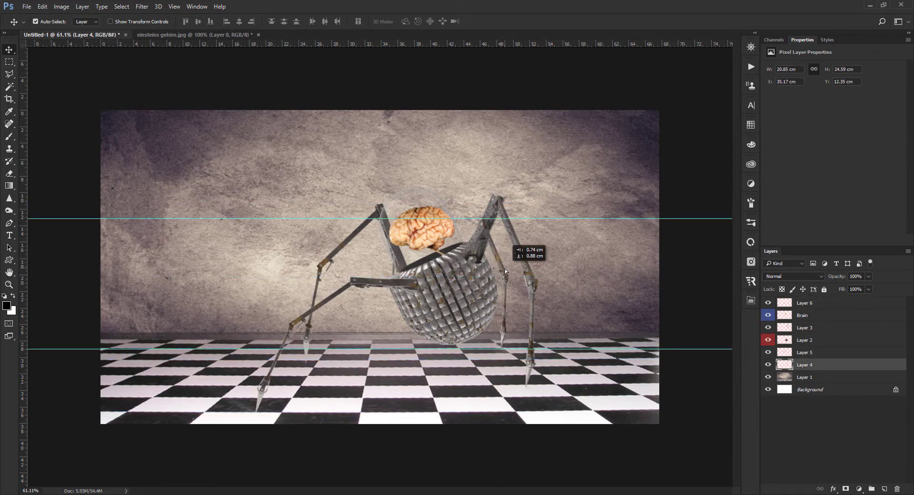
drag(495, 212, 494, 202)
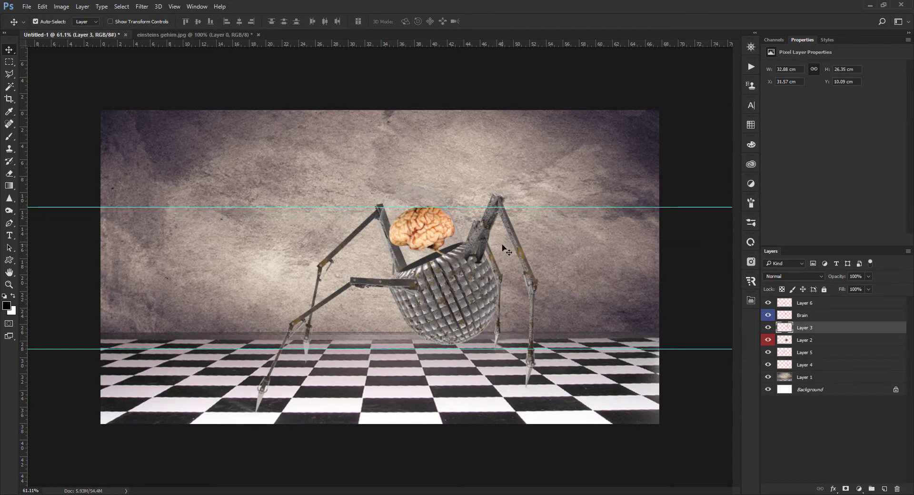
drag(36, 349, 36, 400)
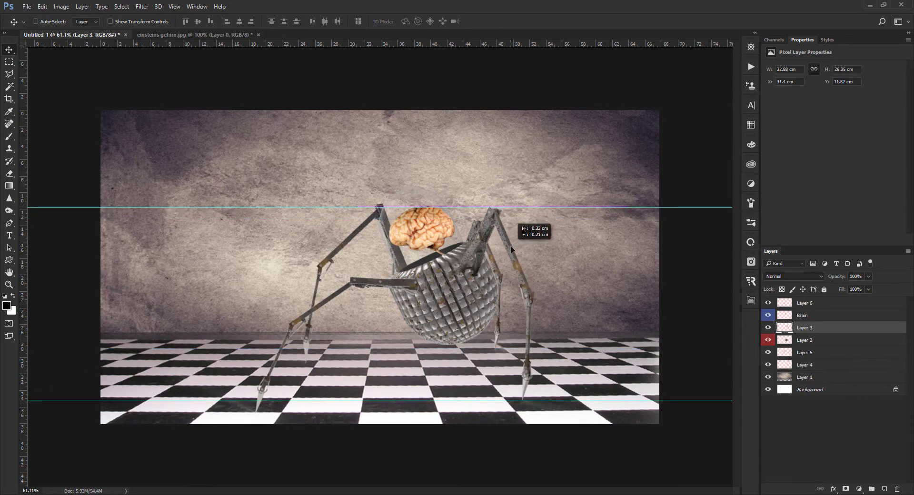
drag(512, 247, 521, 245)
key(ctrl+minus)
Move Brain below Layer 3, then rotate Brain and Layer 2 together 3.33° clockwise.
click(442, 289)
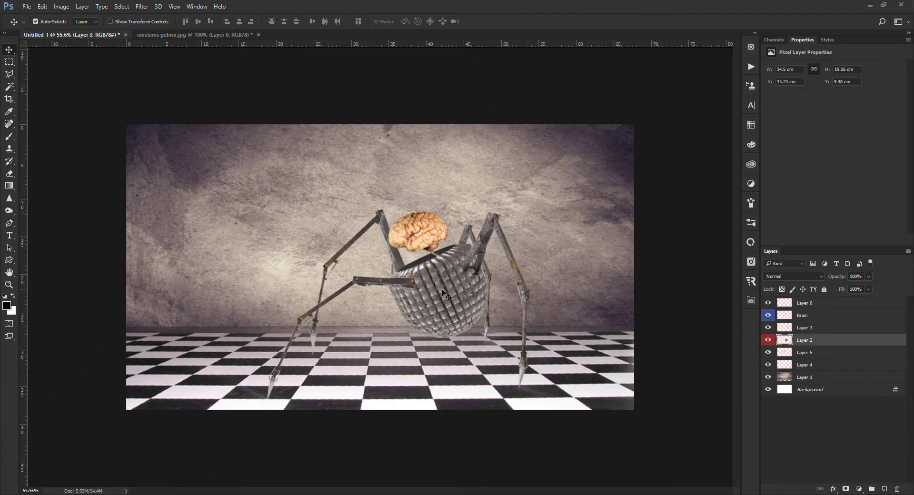
drag(805, 315, 805, 334)
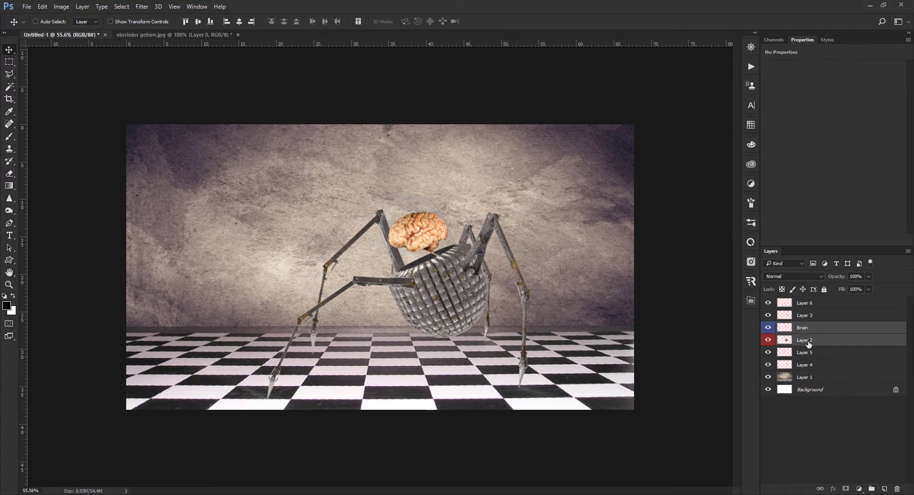
ctrl+click(805, 339)
key(ctrl+t)
drag(562, 182, 569, 185)
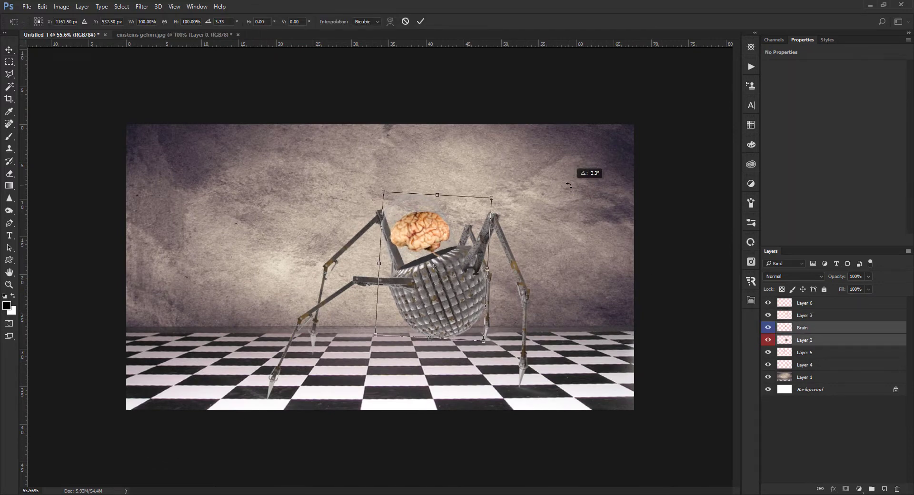
key(Return)
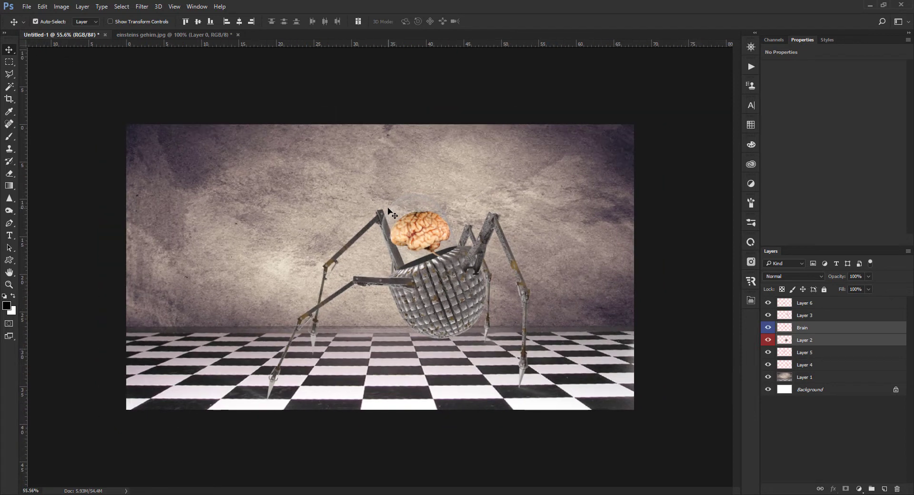
click(388, 283)
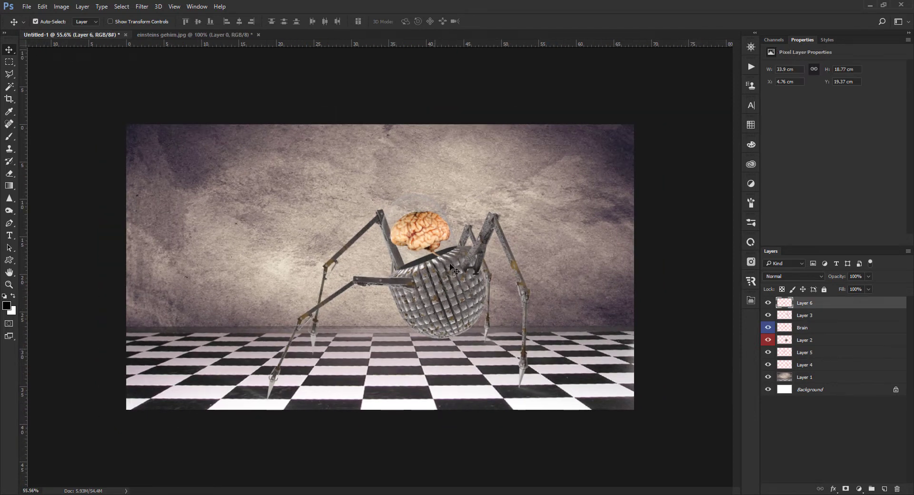
key(ctrl+plus)
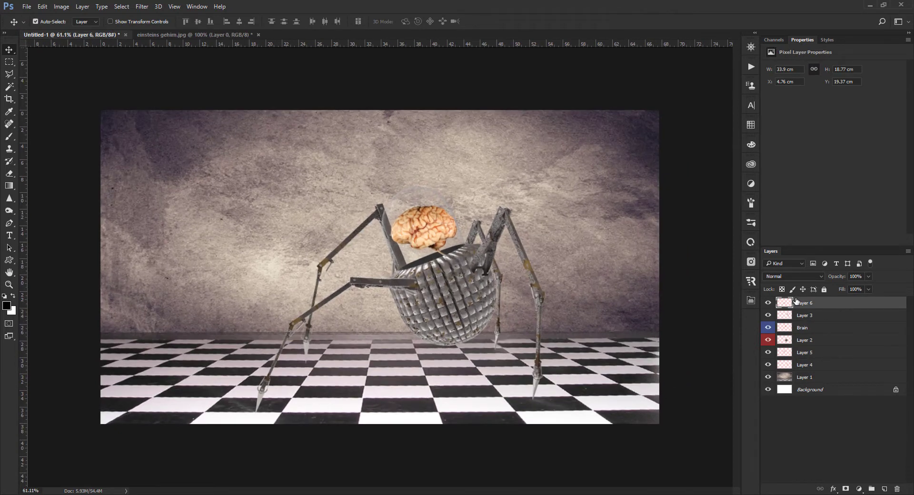
Rotate the legs on Layer 3 about 6.5°.
click(498, 239)
key(ctrl+t)
drag(343, 205, 355, 189)
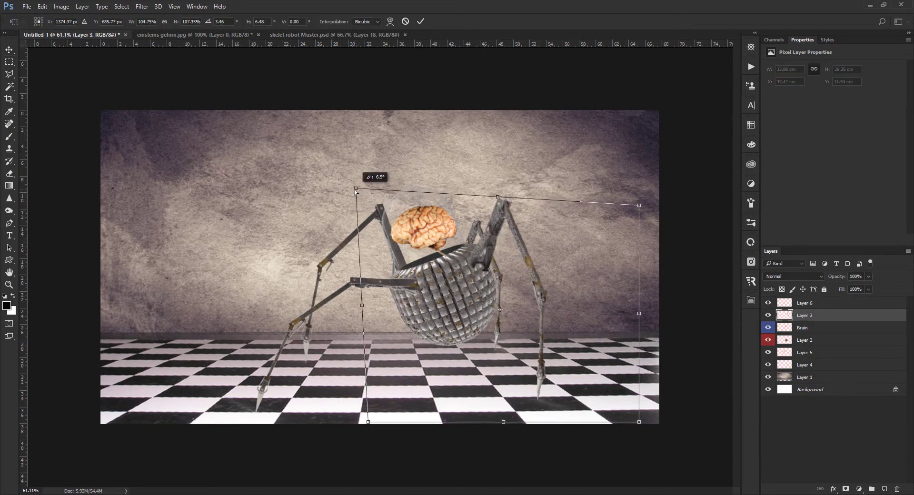
key(Return)
Widen Layer 4's leg to the right and skew its top 4.5°.
click(804, 365)
key(ctrl+t)
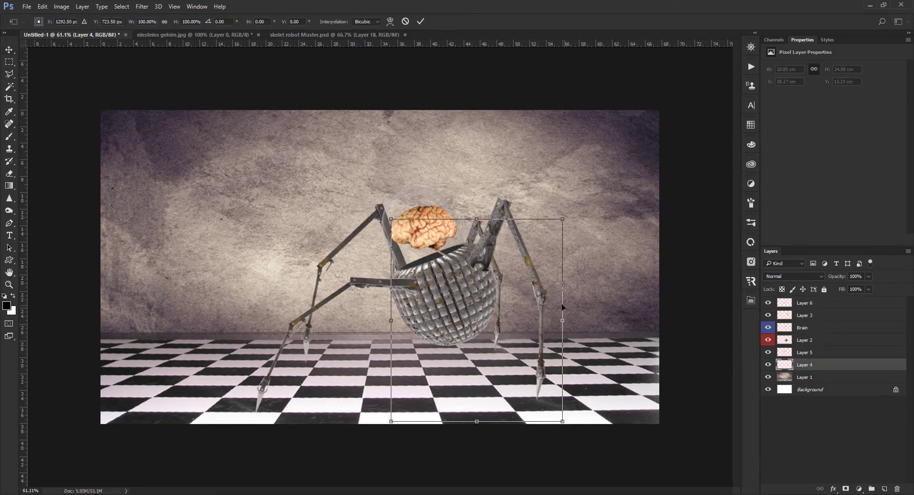
drag(563, 320, 576, 319)
drag(391, 220, 385, 213)
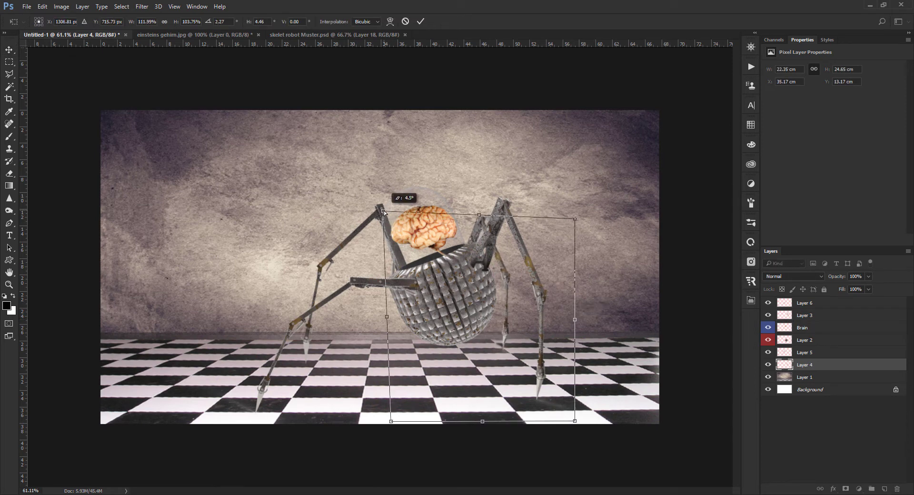
key(Return)
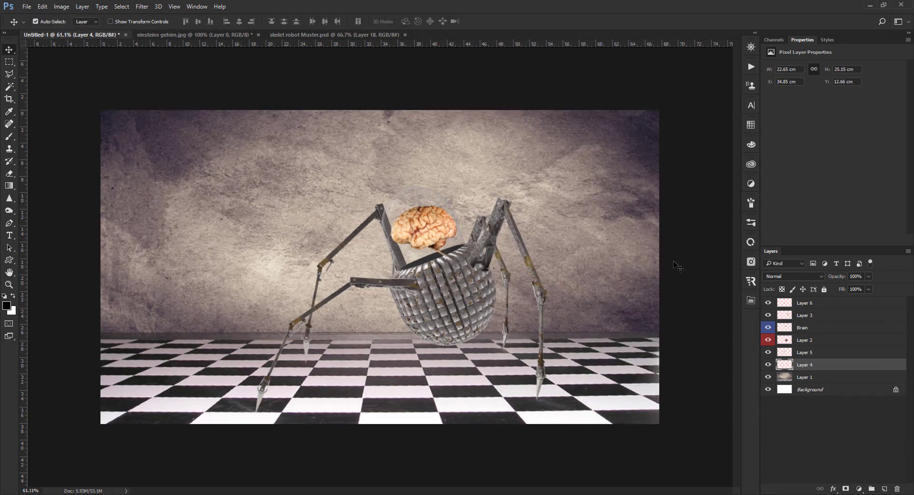
Rotate the brain and body clockwise, then rotate the Brain layer alone about -2°.
click(803, 327)
key(ctrl+t)
mouse_move(633, 324)
mouse_down()
mouse_move(643, 332)
mouse_move(640, 351)
mouse_up()
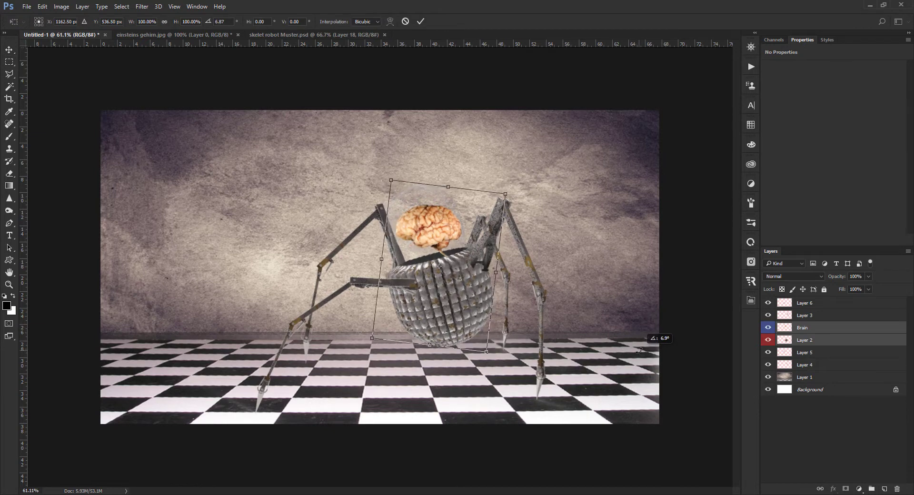
key(Escape)
click(803, 328)
key(ctrl+t)
drag(547, 188, 547, 183)
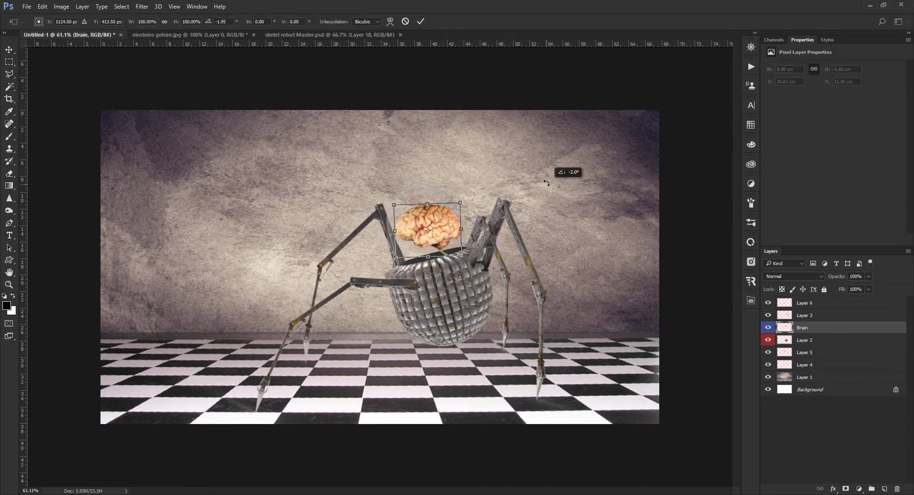
key(Return)
scroll(547, 190, down, 1)
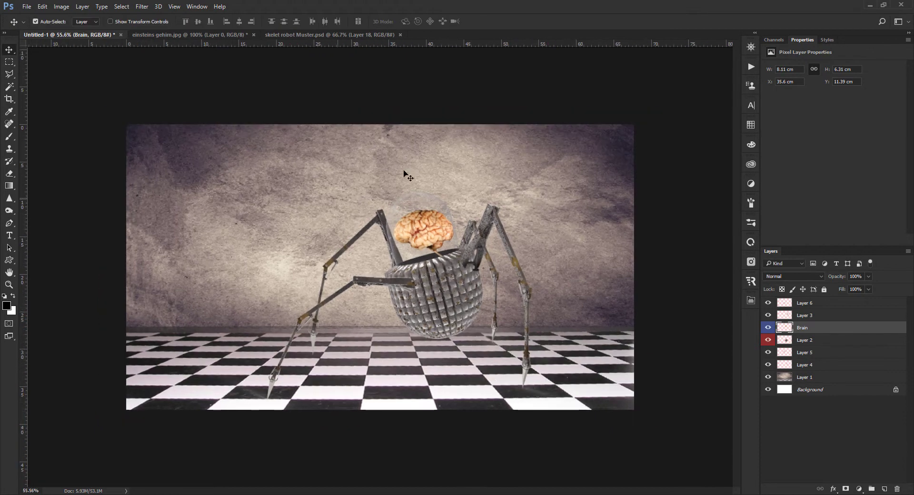
Close the two extra open documents so only Untitled-1 remains.
click(27, 7)
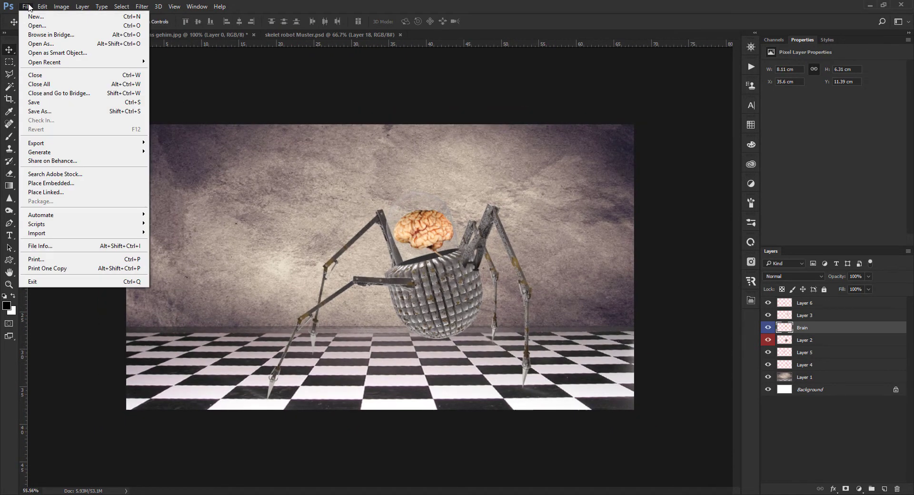
key(ctrl+w)
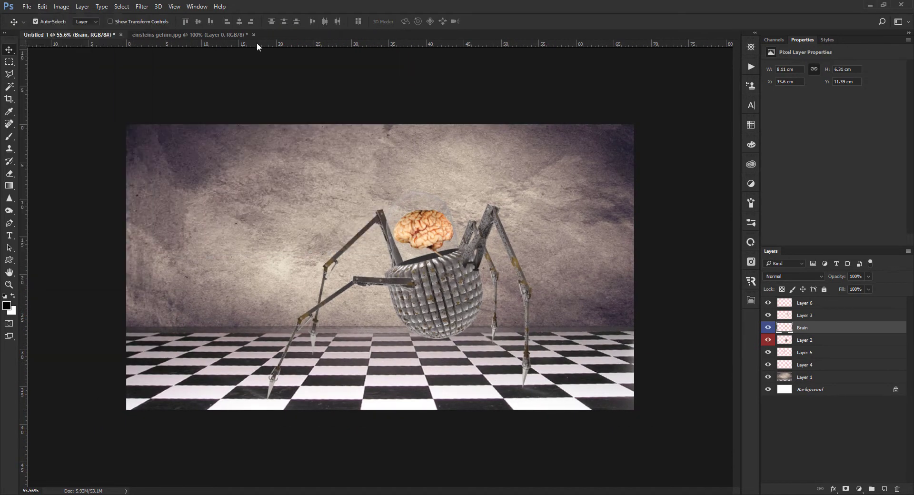
key(ctrl+w)
click(26, 7)
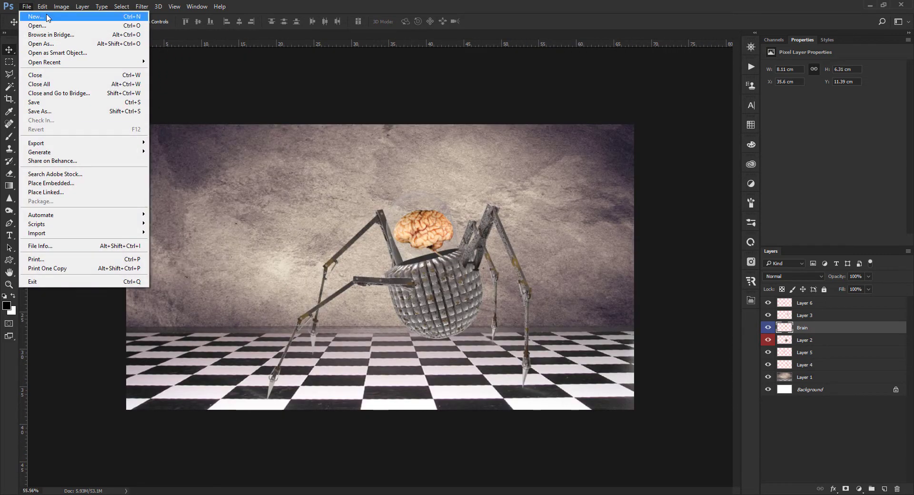
key(ctrl+o)
Bring in the striped wall from 3.png above Layer 1 and stretch it rightward across the room.
click(612, 406)
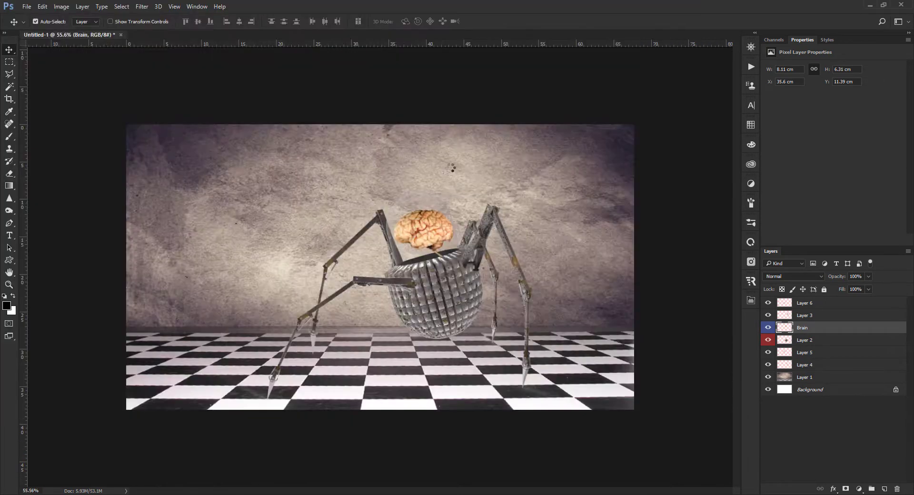
mouse_move(333, 238)
mouse_down()
mouse_move(353, 229)
mouse_move(259, 83)
mouse_up()
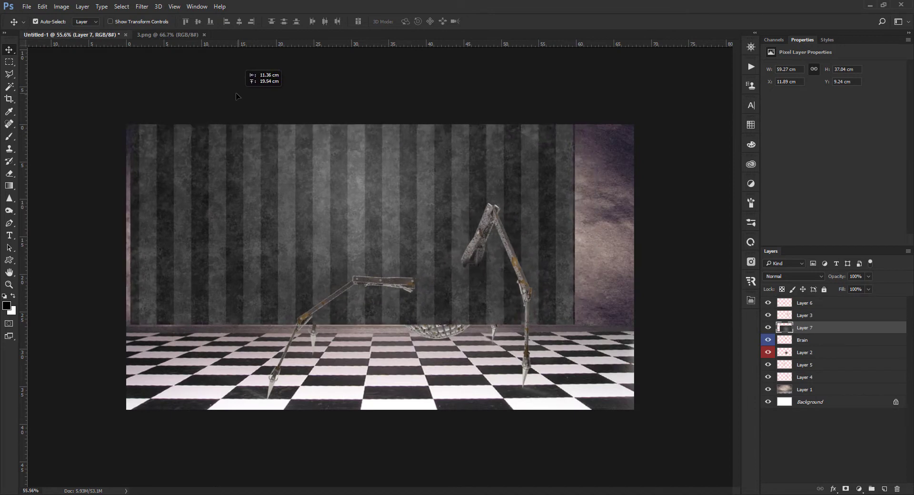
drag(821, 333, 810, 384)
key(ctrl+t)
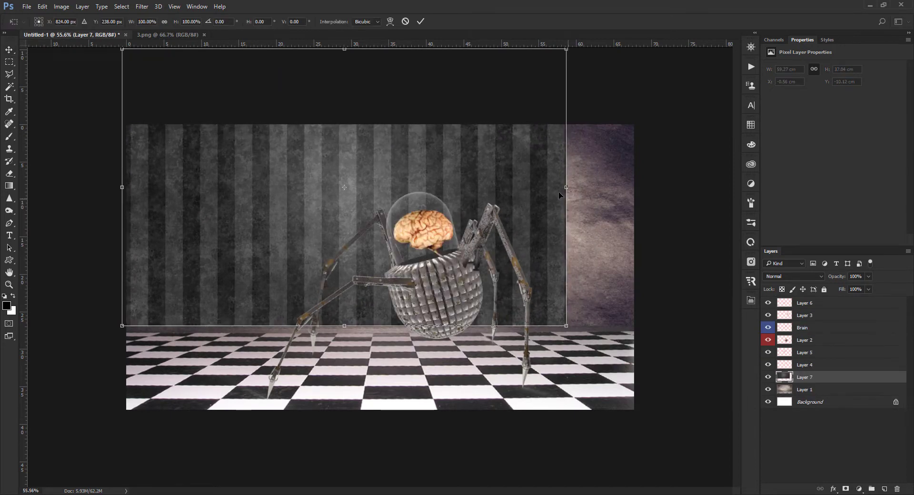
drag(562, 188, 635, 190)
key(Return)
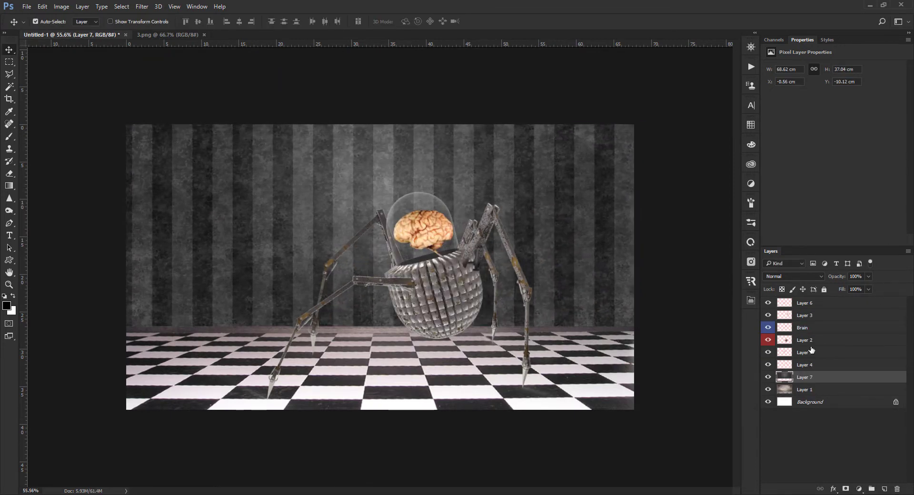
Darken the checkered floor on Layer 1 with a Brightness/Contrast adjustment at lowered brightness.
click(819, 307)
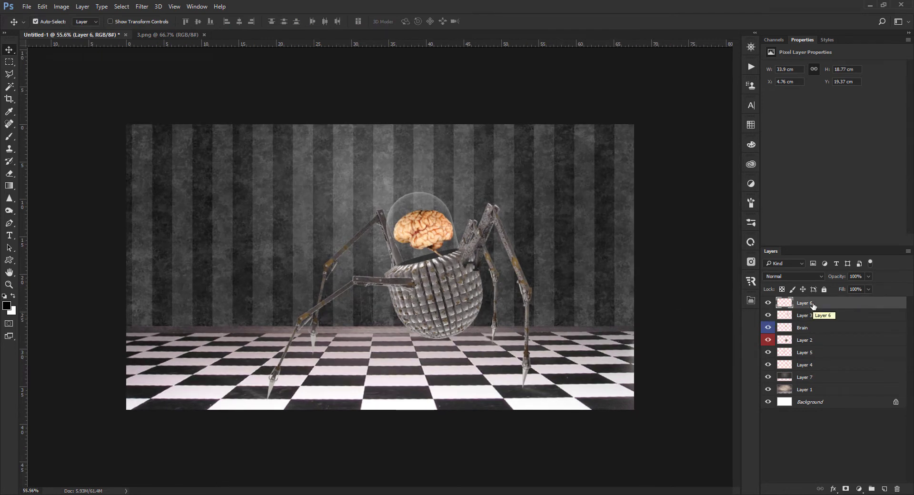
click(812, 380)
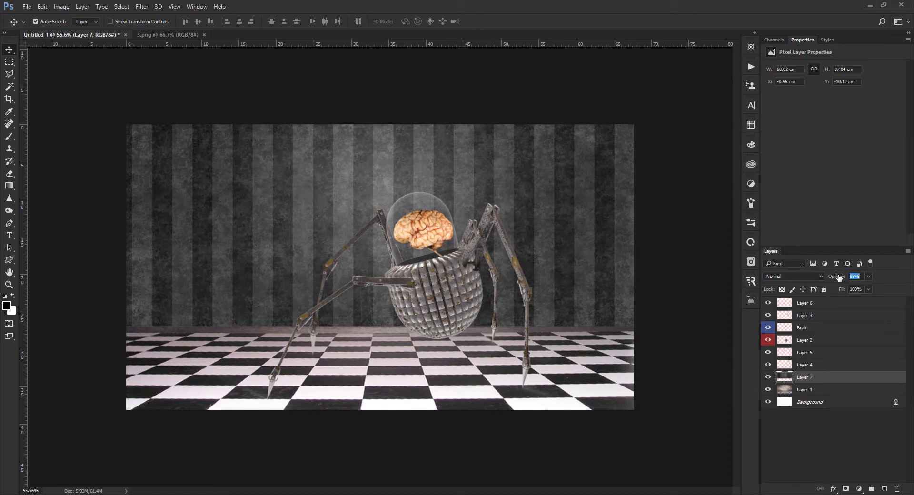
click(809, 390)
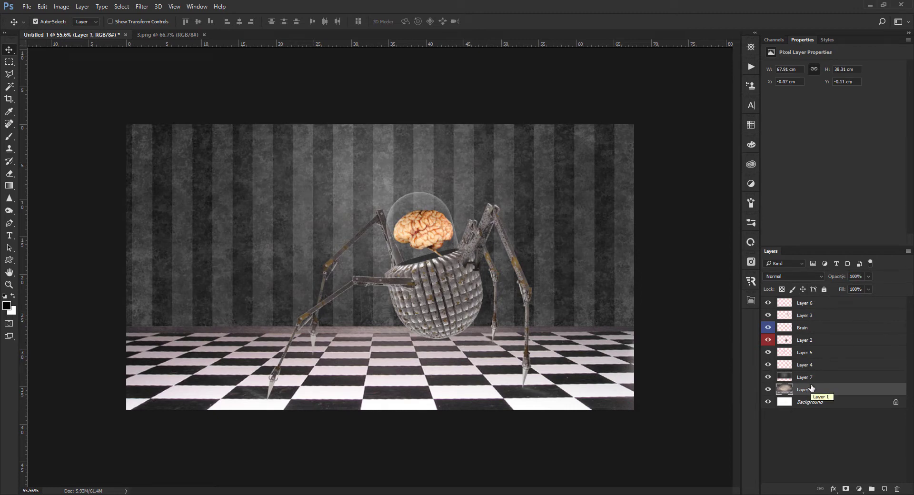
click(859, 489)
click(841, 316)
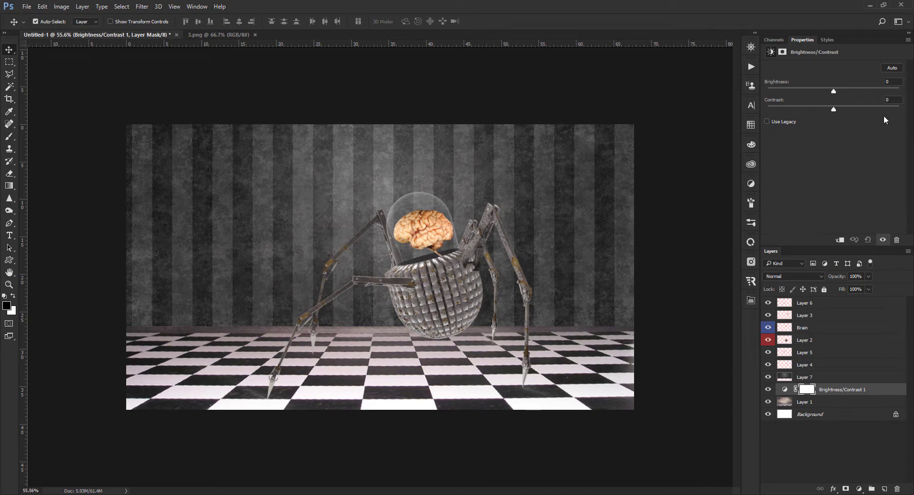
drag(833, 94, 812, 87)
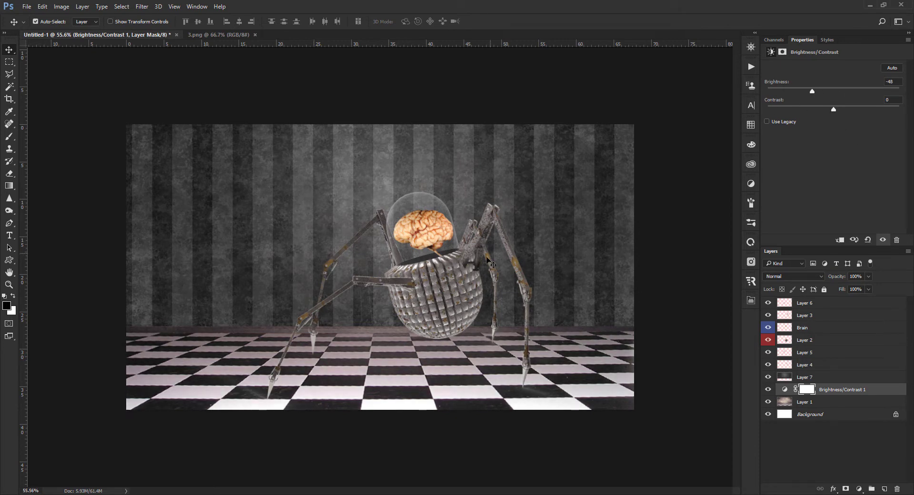
click(769, 390)
click(768, 390)
click(768, 378)
alt+click(779, 380)
alt+click(788, 390)
Set the striped wall Layer 7 to Multiply blend mode and add a new layer above Layer 5.
click(804, 376)
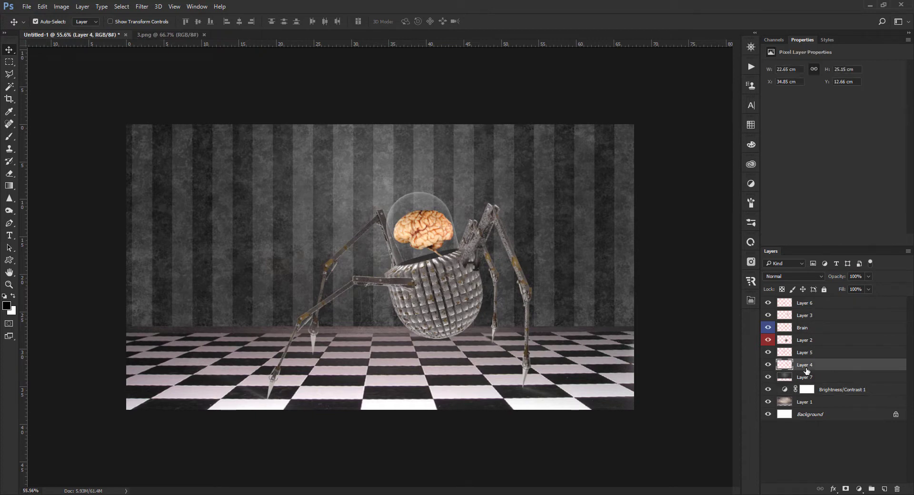
click(778, 276)
click(781, 307)
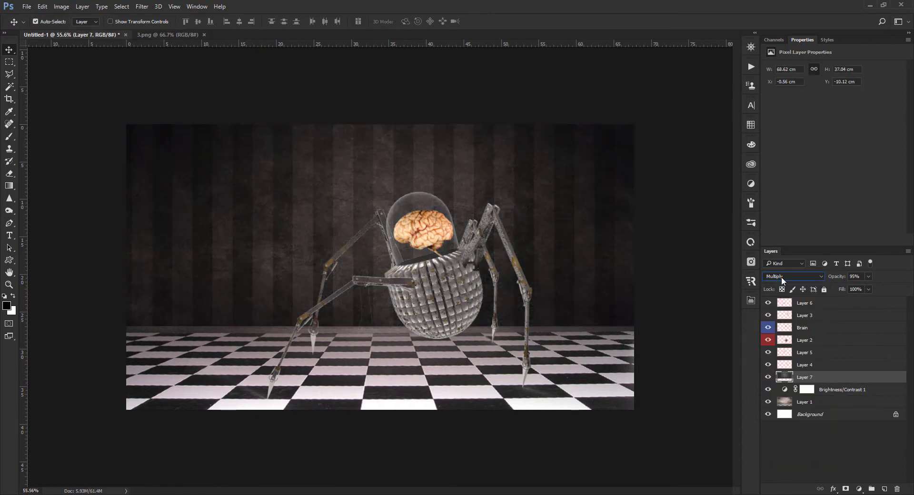
click(794, 352)
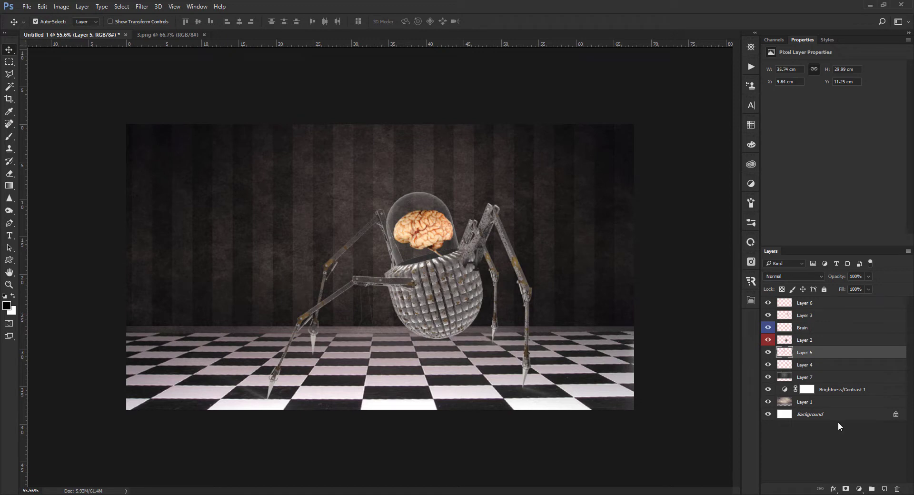
click(884, 489)
Paint a soft black blob under the robot, squash and widen it, and set it to 72% opacity.
key(b)
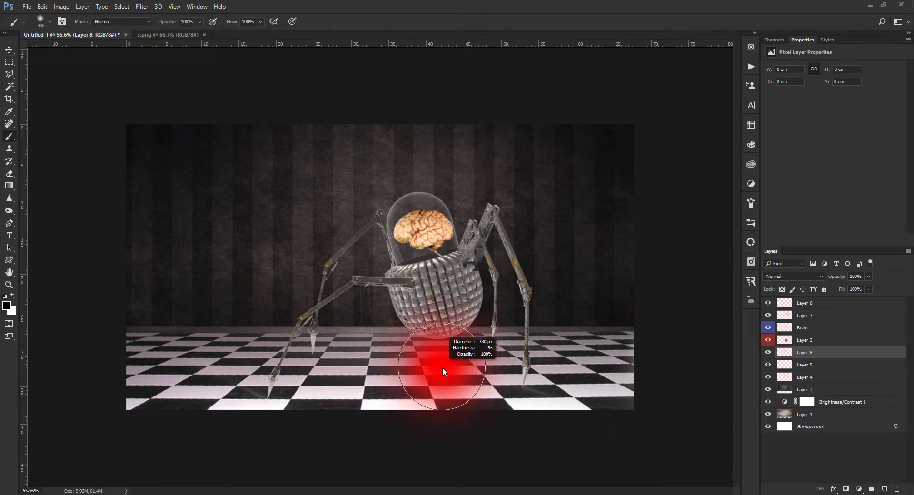
drag(442, 367, 470, 367)
key(ctrl+t)
drag(456, 306, 456, 364)
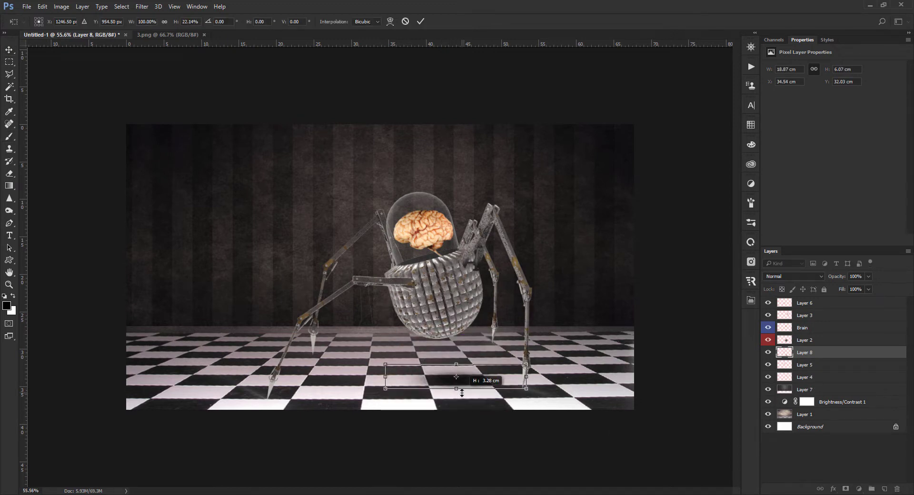
mouse_move(526, 364)
mouse_down()
mouse_move(582, 350)
mouse_move(598, 364)
mouse_up()
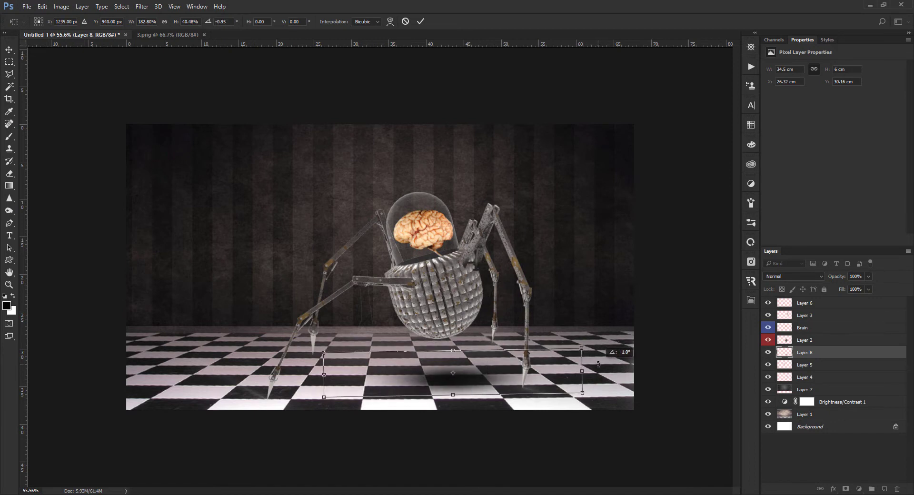
key(Return)
drag(839, 276, 831, 278)
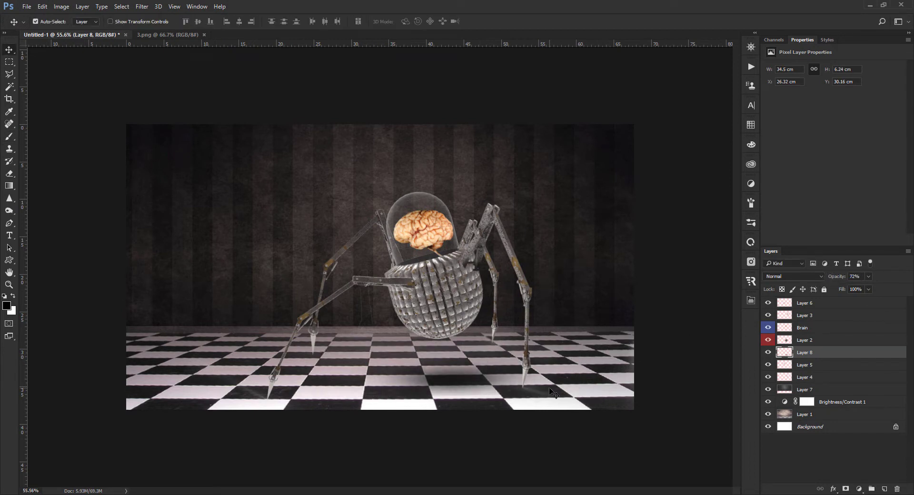
scroll(552, 393, up, 1)
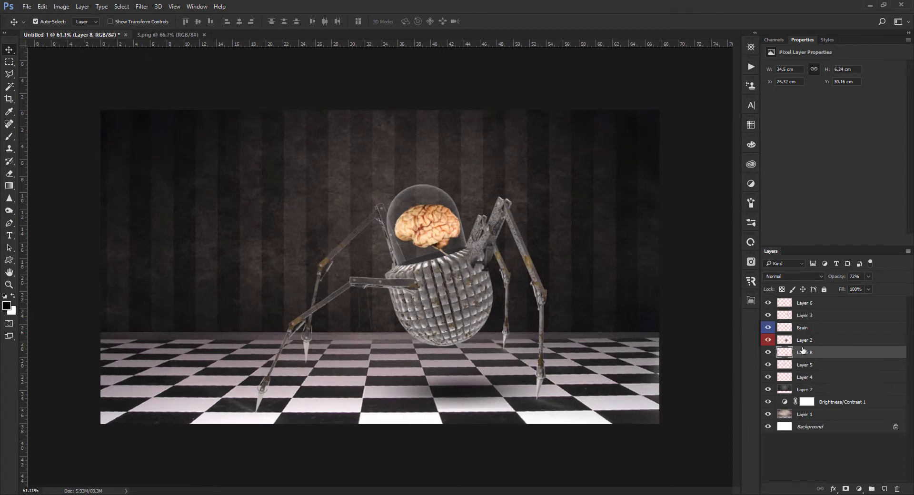
Add a Brightness/Contrast adjustment clipped to Layer 2 with brightness lowered to -28.
click(805, 340)
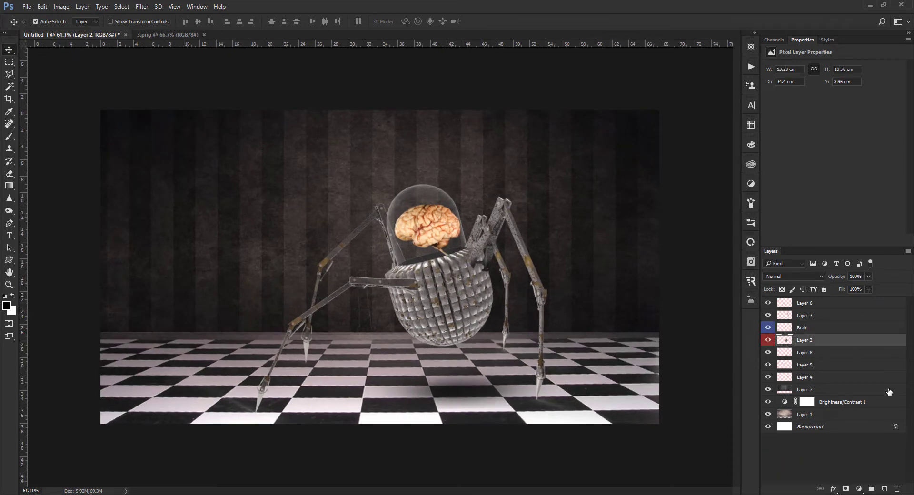
click(859, 489)
click(833, 327)
click(840, 239)
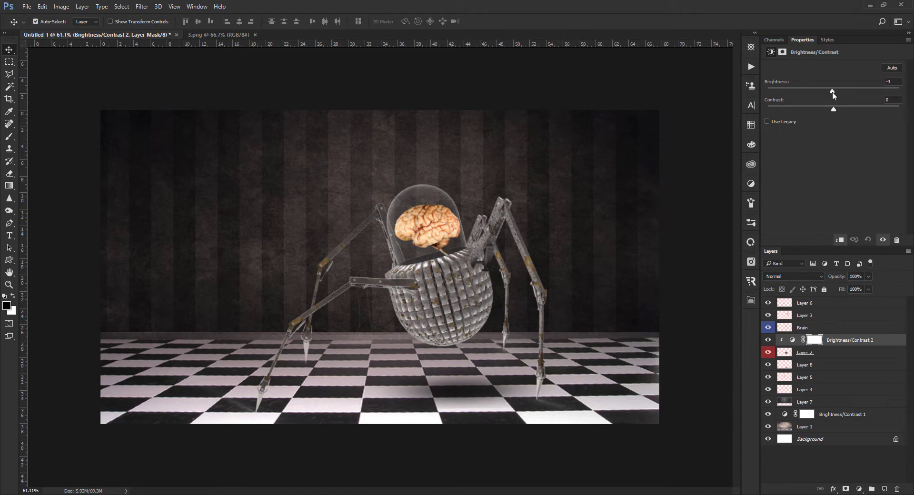
drag(832, 92, 824, 91)
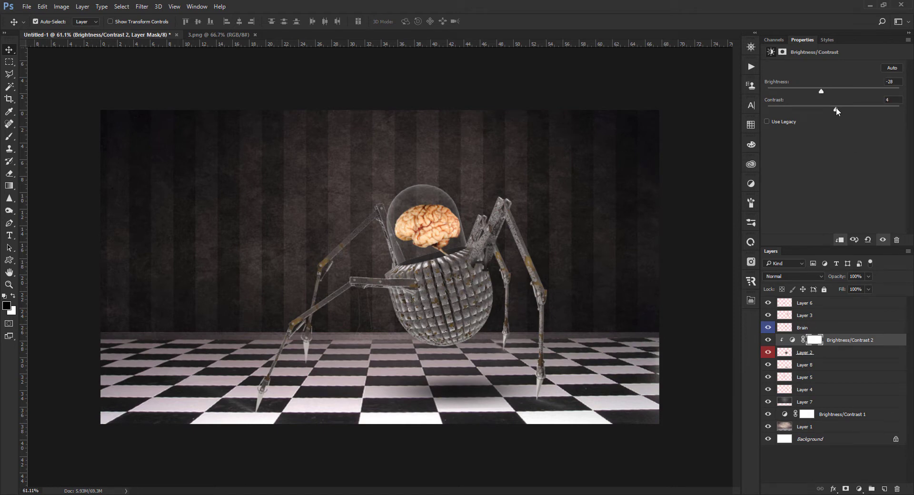
Softly paint the adjustment's mask with a small 30% opacity brush, comparing before and after.
click(815, 340)
key(b)
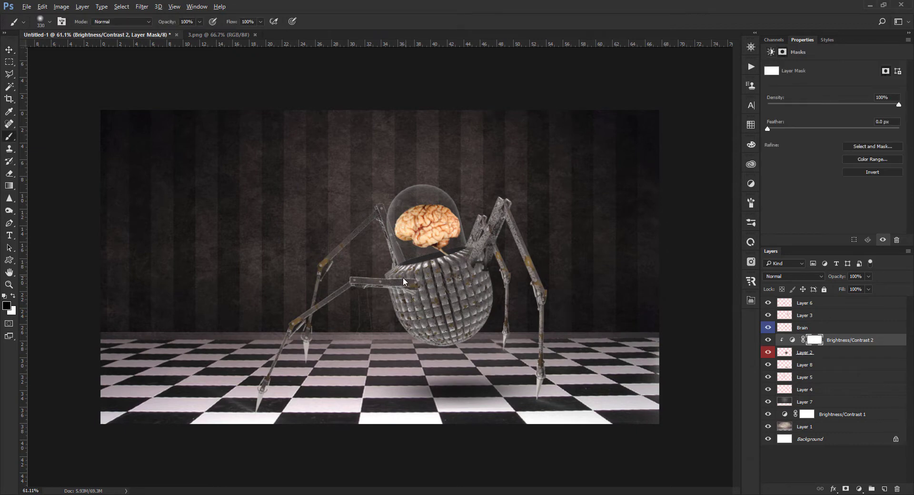
key(3)
key(bracketleft)
mouse_move(403, 281)
mouse_down()
mouse_move(416, 279)
mouse_move(400, 310)
mouse_up()
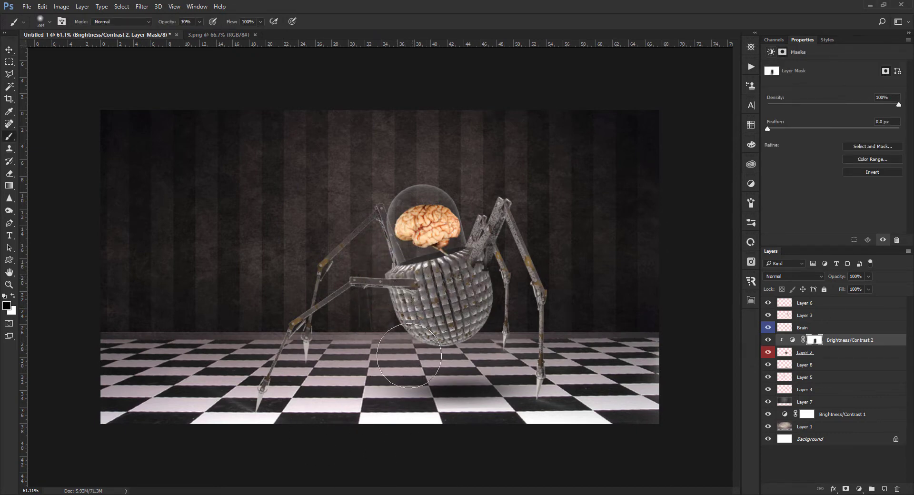
drag(409, 355, 408, 310)
click(768, 340)
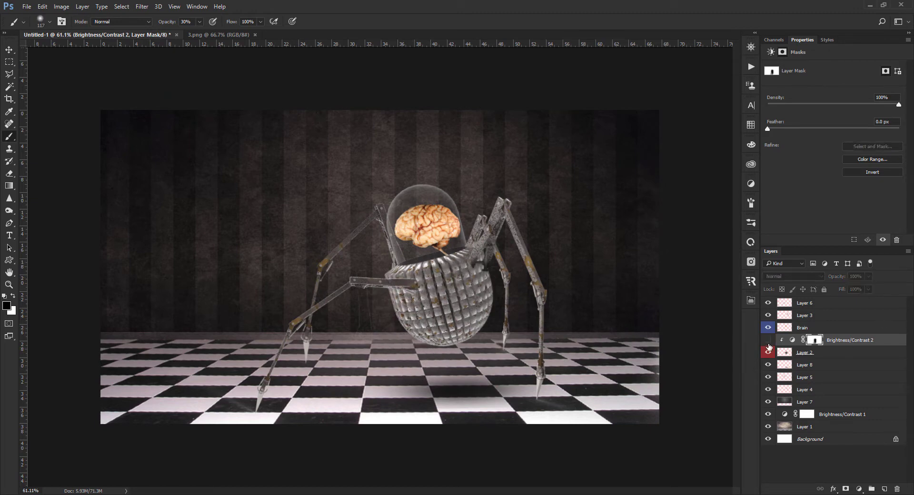
click(768, 340)
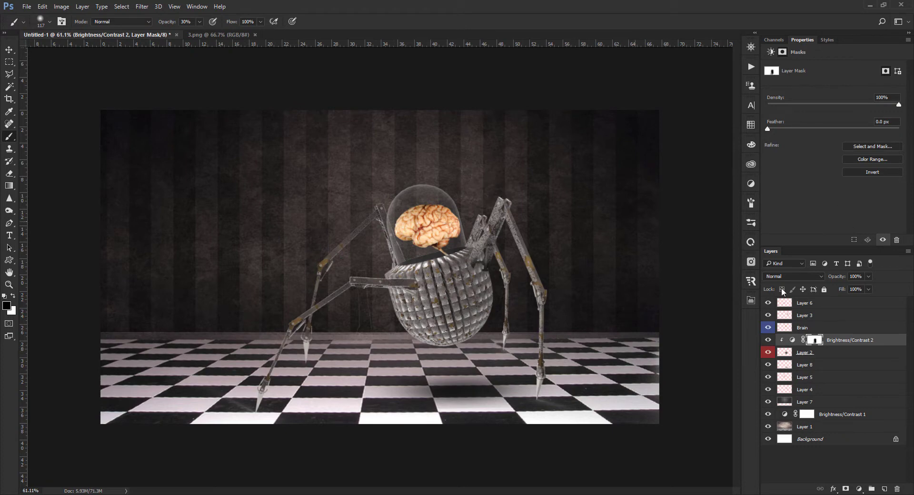
click(793, 341)
Add a Brightness/Contrast adjustment to the Brain with brightness -43 and contrast 20.
key(v)
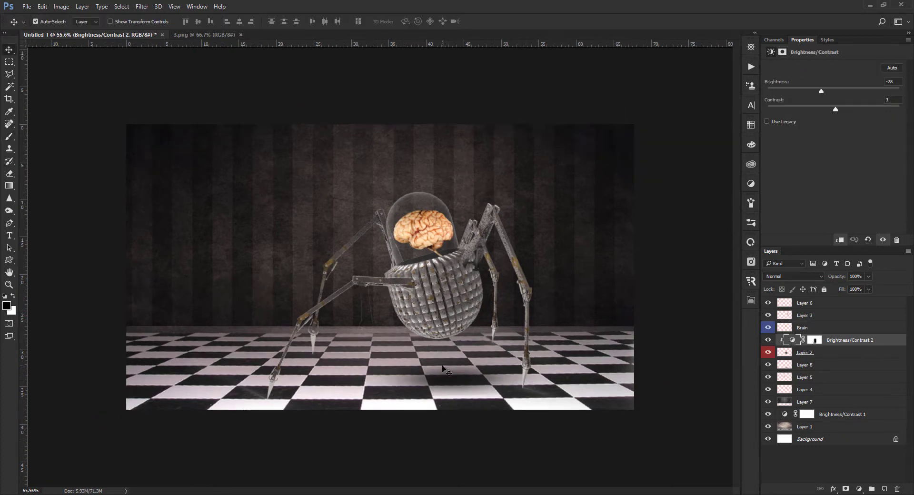
click(817, 329)
click(859, 489)
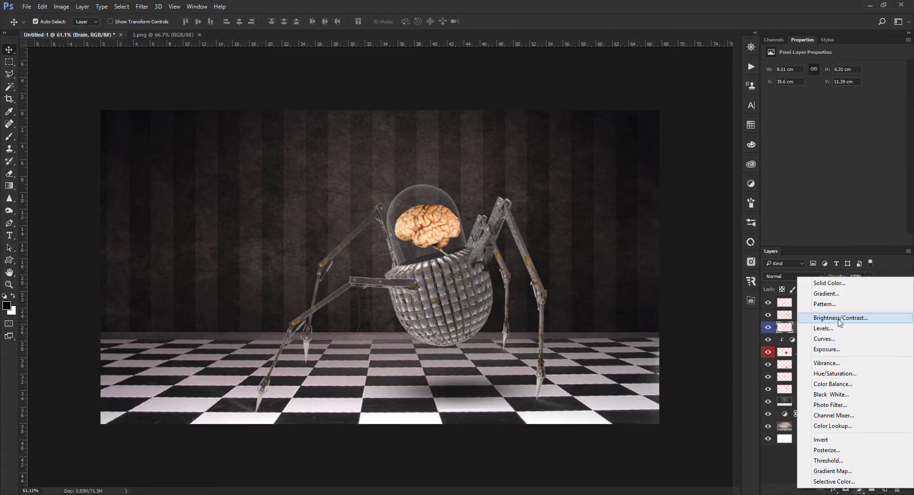
click(815, 206)
drag(833, 92, 813, 93)
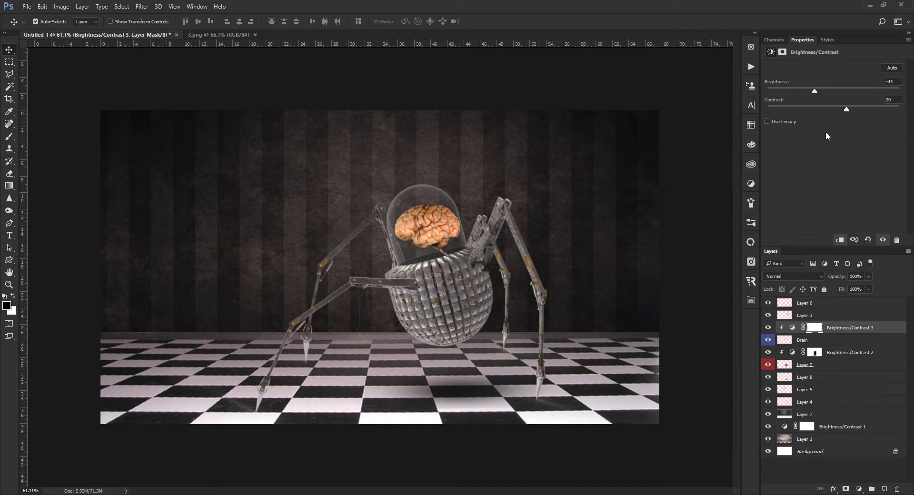
Add a Levels adjustment to the Brain with output white 182 and brush over its mask.
click(859, 489)
click(843, 333)
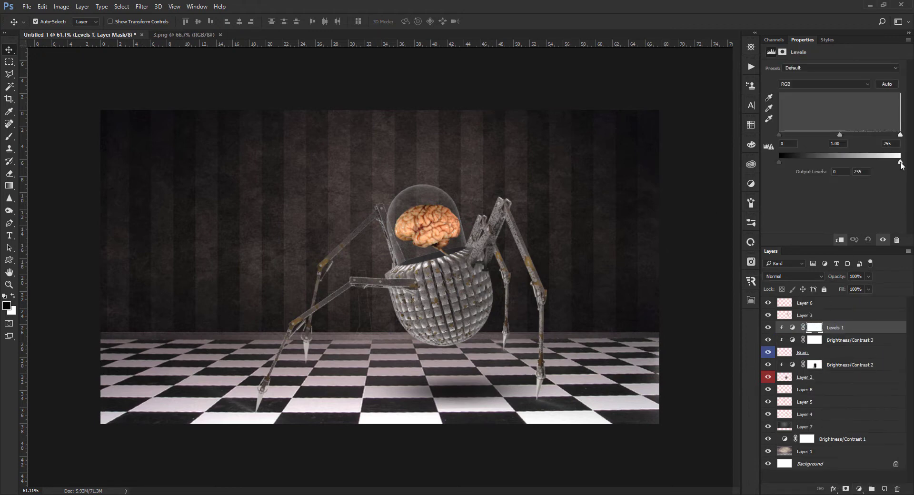
mouse_move(899, 164)
mouse_down()
mouse_move(833, 165)
mouse_move(866, 167)
mouse_up()
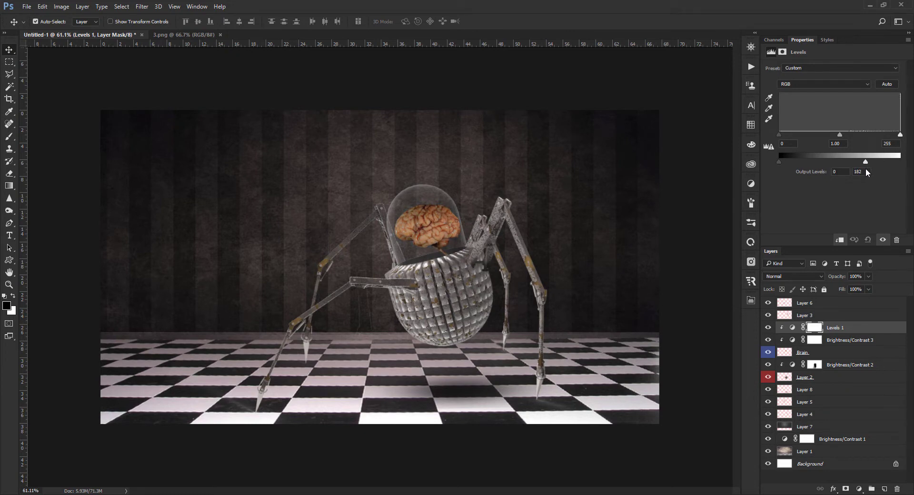
click(814, 327)
key(b)
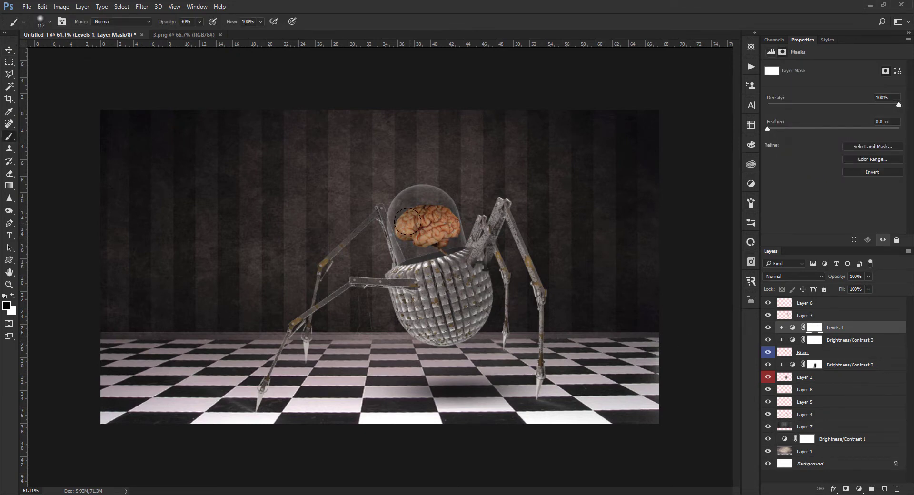
mouse_move(403, 222)
mouse_down()
mouse_move(404, 251)
mouse_move(390, 234)
mouse_move(402, 199)
mouse_up()
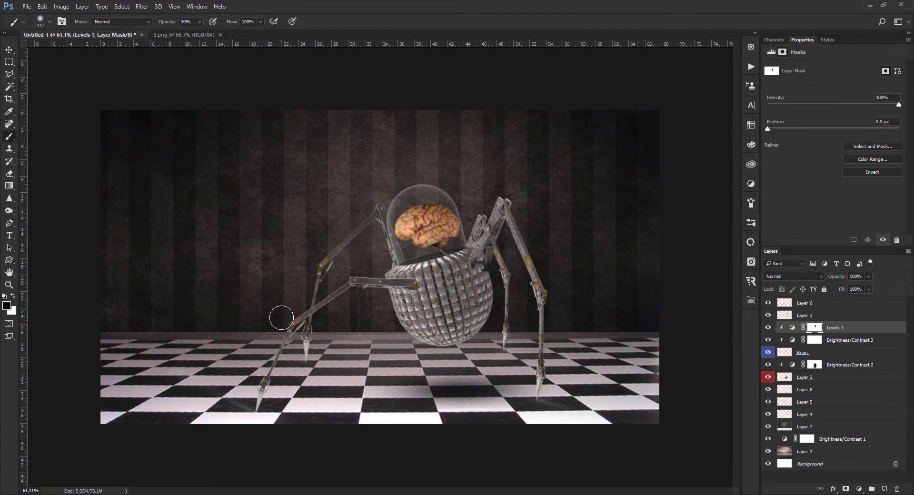
Stretch the left legs on Layer 6 further to the left.
key(v)
click(807, 308)
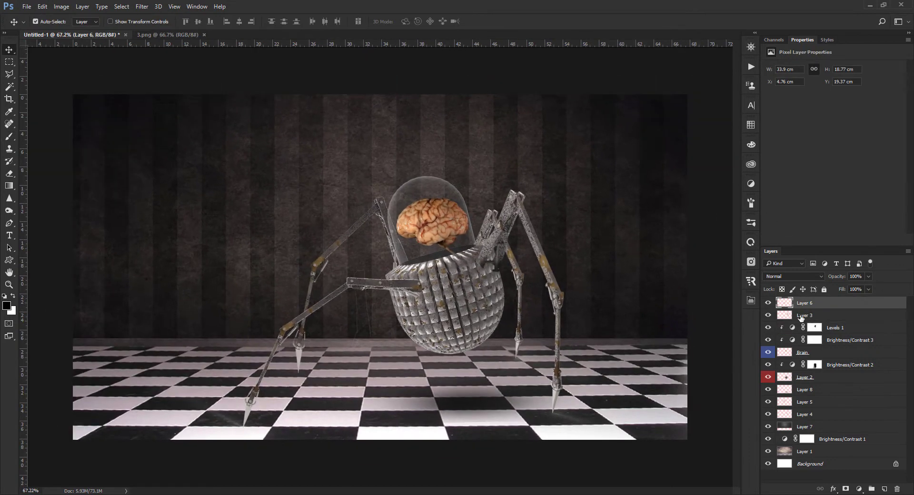
scroll(160, 421, down, 2)
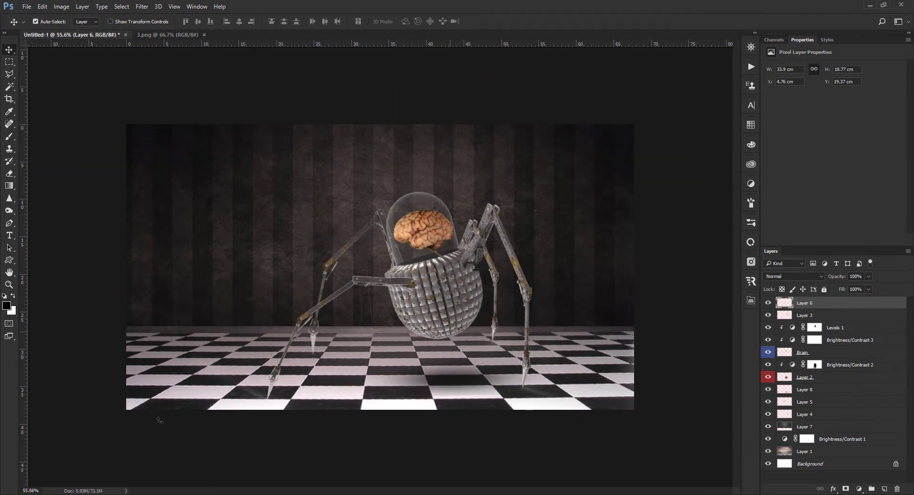
key(ctrl+t)
drag(160, 417, 144, 419)
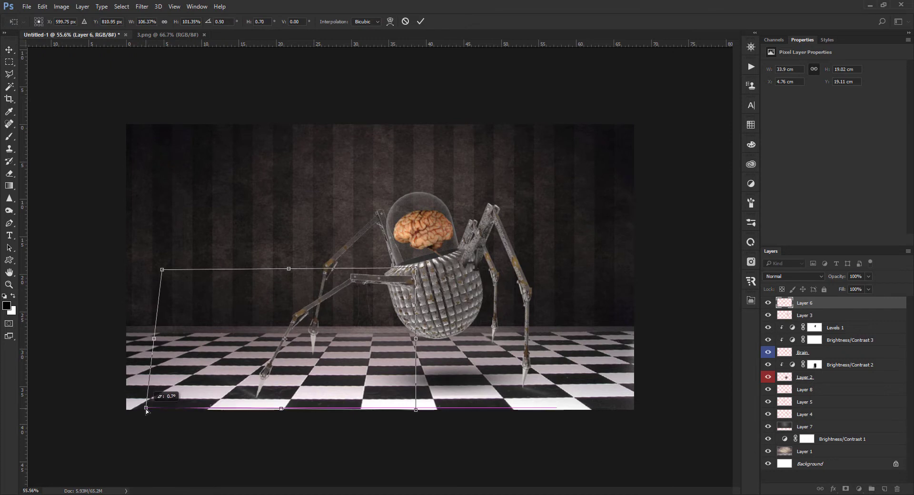
key(Return)
Shrink the layers from Levels 1 down to Layer 2 to about 97%.
drag(808, 365, 808, 376)
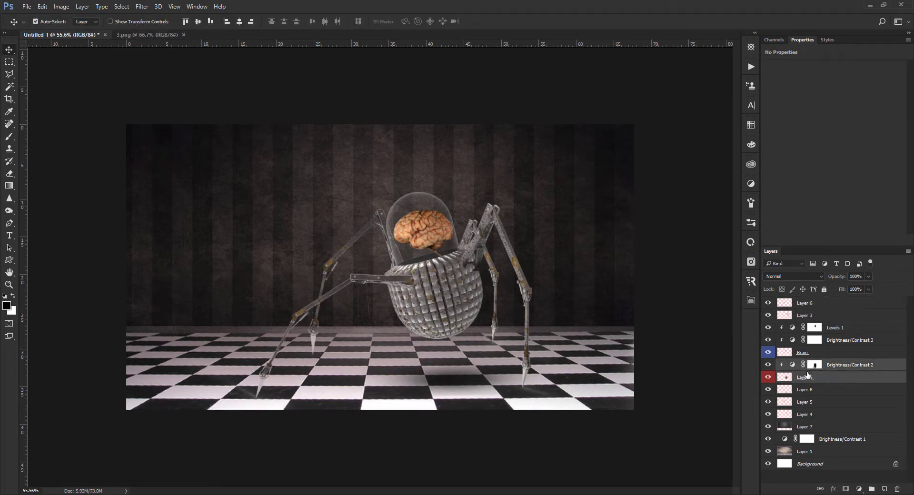
shift+click(832, 329)
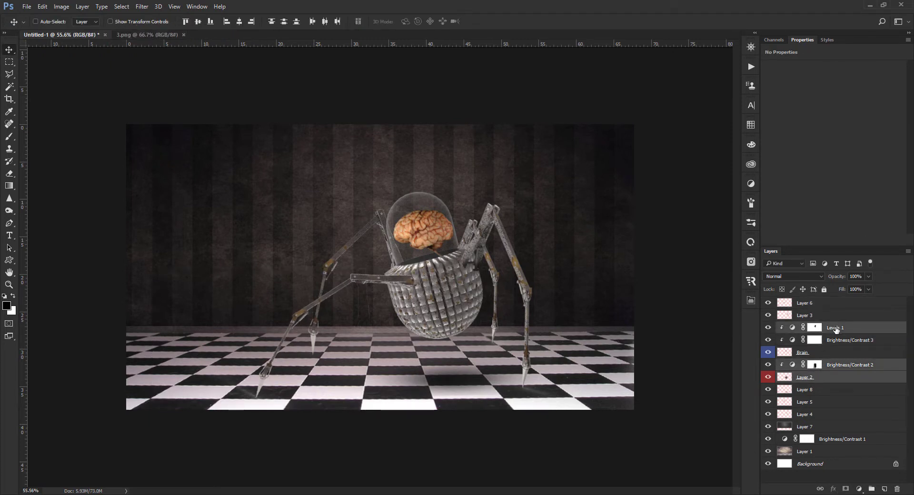
key(ctrl+t)
drag(483, 176, 493, 150)
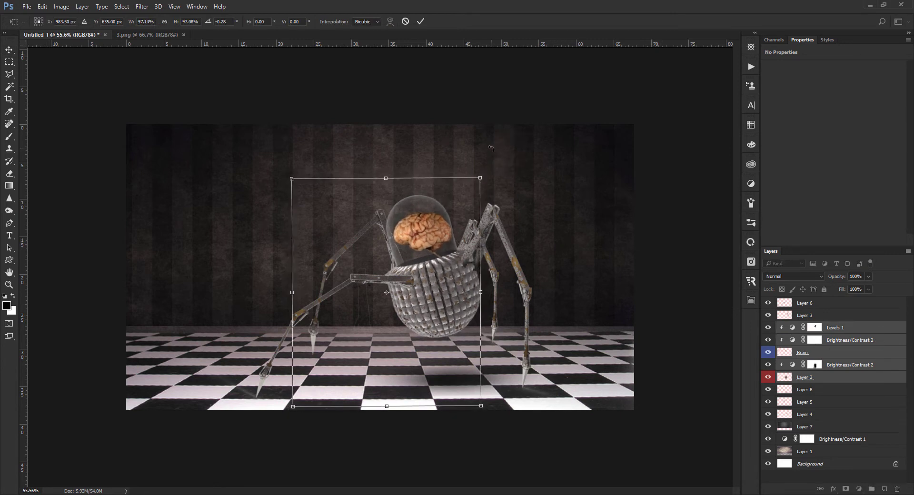
key(Return)
Stretch the right legs on Layer 4 slightly wider.
click(471, 233)
key(ctrl+t)
drag(558, 316, 564, 316)
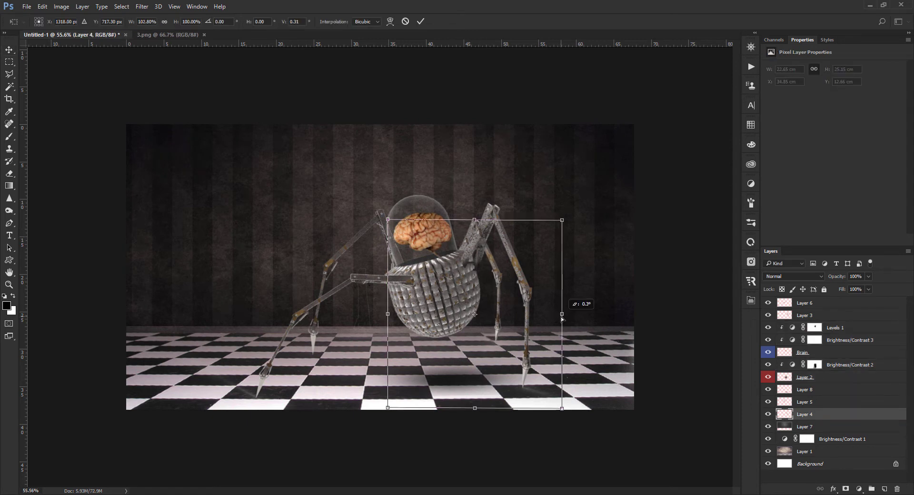
key(Return)
Paint more on the Levels 1 mask and lower its output white to 152.
click(814, 328)
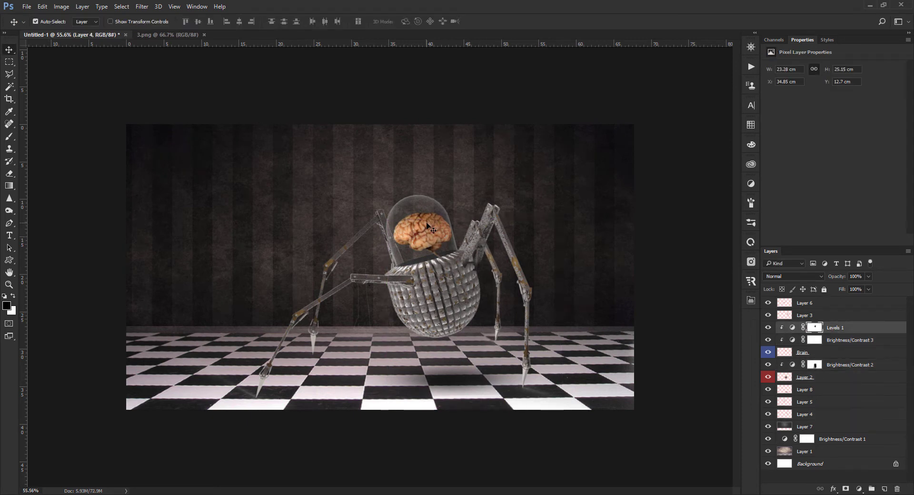
key(b)
drag(420, 216, 436, 217)
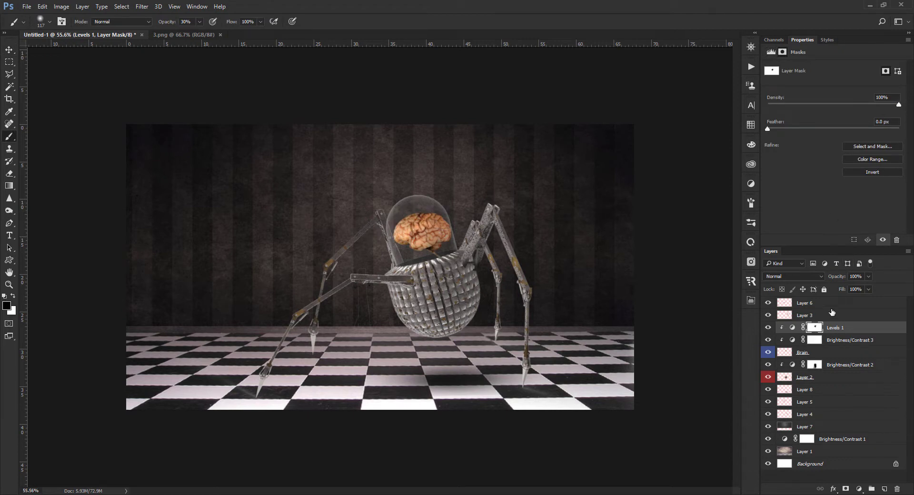
click(792, 328)
drag(859, 162, 850, 161)
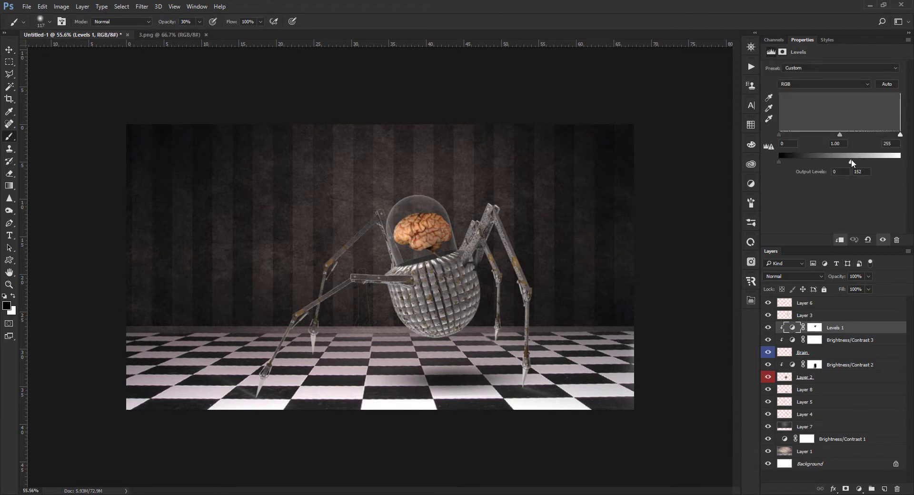
On a new layer above Layer 7, paint a dark band along the floor's back edge at 87% opacity.
key(v)
click(344, 310)
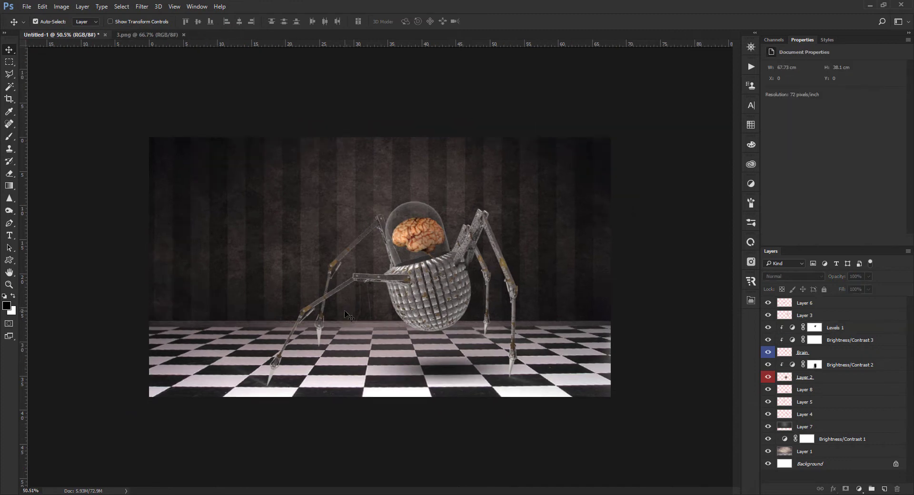
click(842, 429)
key(ctrl+shift+alt+n)
key(b)
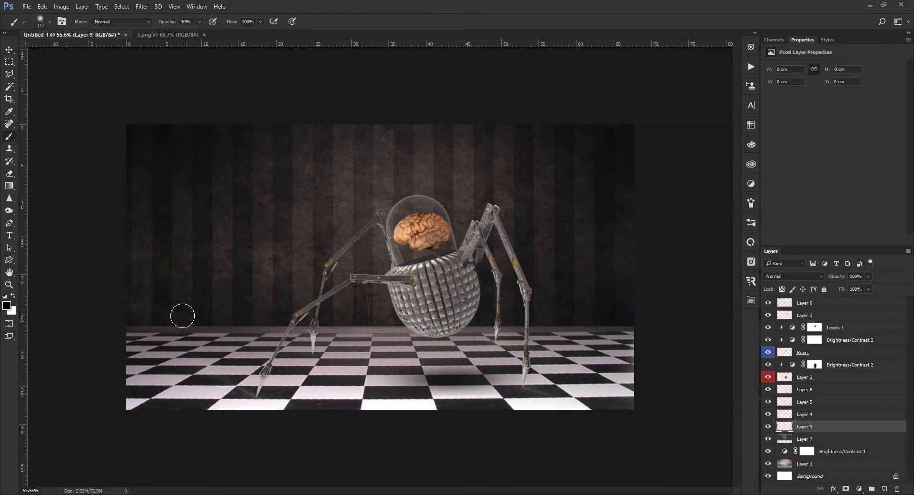
click(126, 329)
shift+click(639, 329)
shift+click(123, 328)
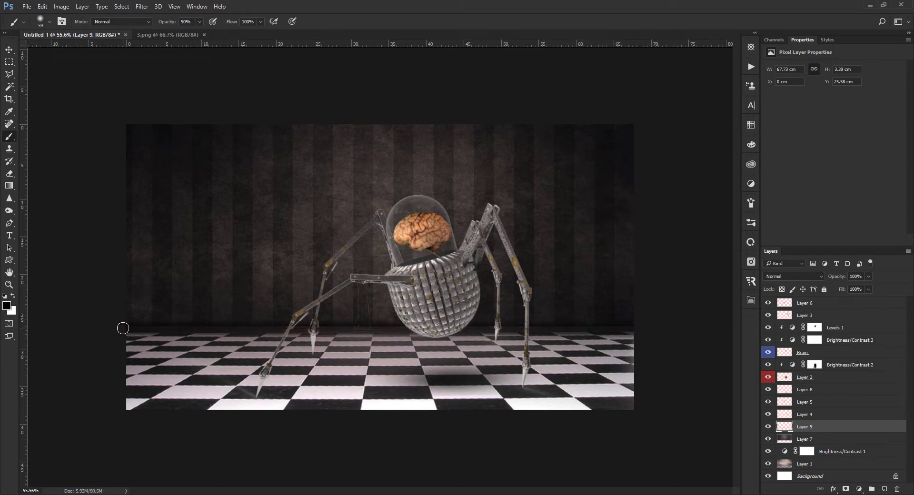
drag(841, 278, 841, 295)
Erase the faint stray outline near the front leg on Layer 6 and add a new layer above it.
key(v)
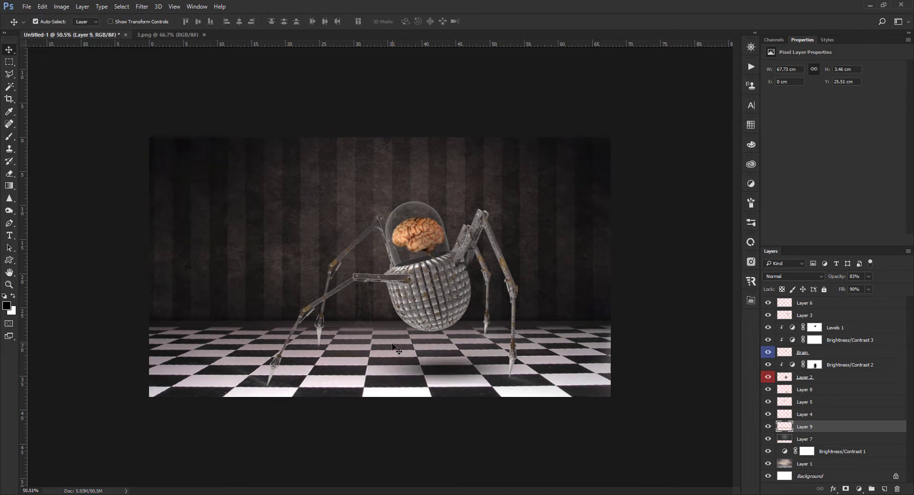
scroll(364, 315, up, 1)
click(815, 365)
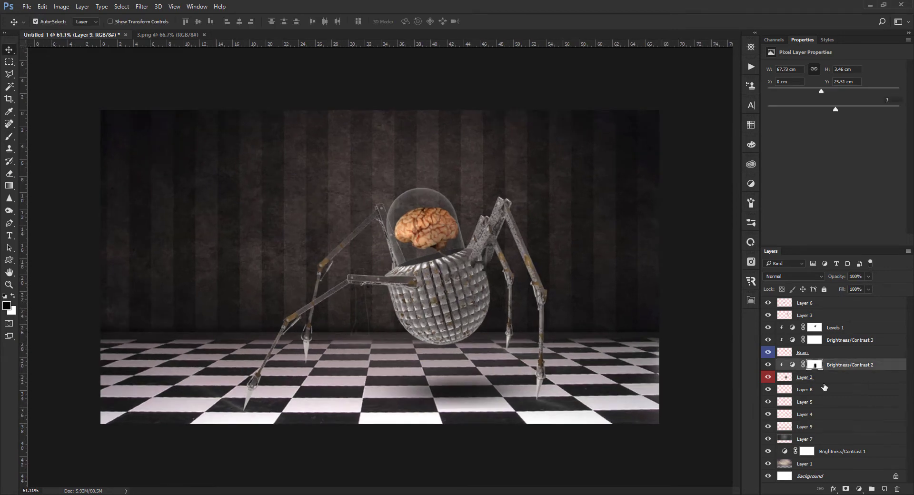
key(ctrl+plus)
key(ctrl+plus)
scroll(303, 318, up, 2)
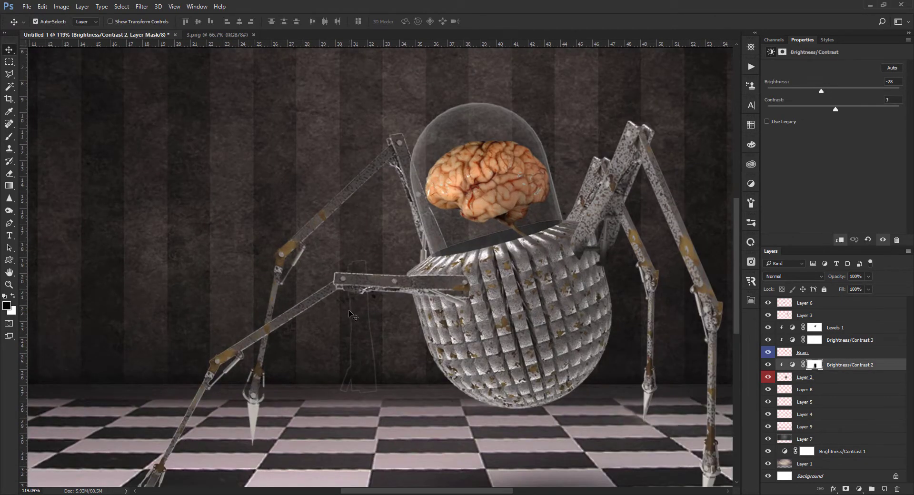
click(351, 312)
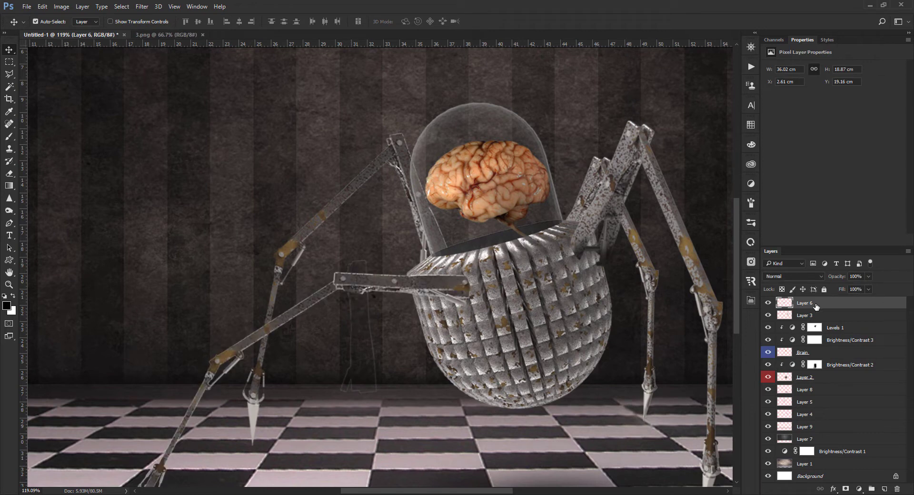
key(e)
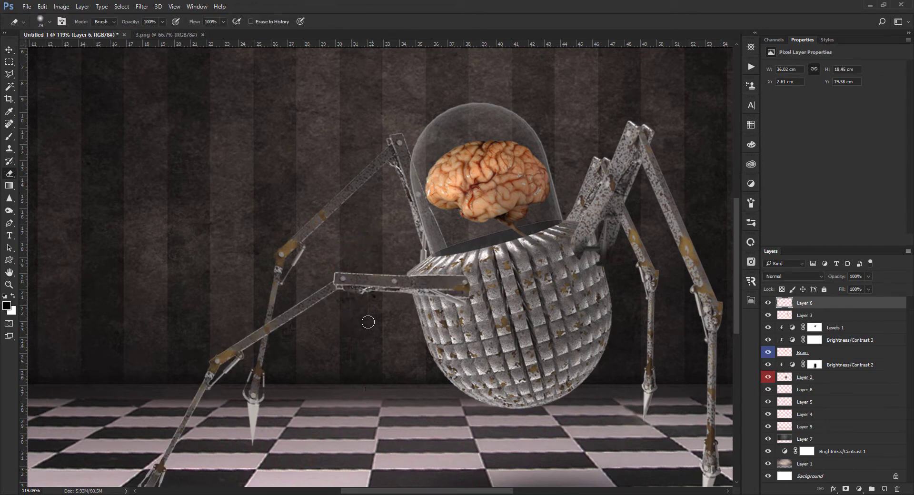
scroll(359, 303, down, 5)
key(v)
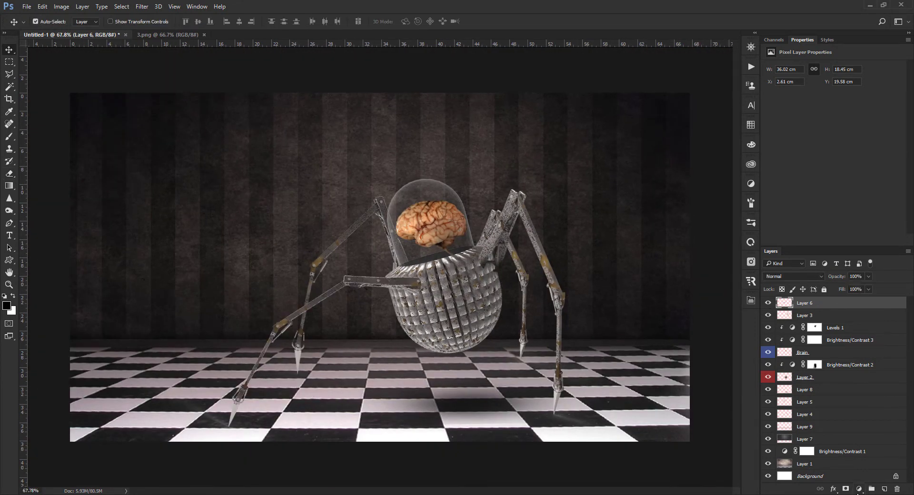
click(884, 490)
Clip Layer 11 to the legs and shade the front leg with a 30% opacity brush.
key(ctrl+alt+g)
key(b)
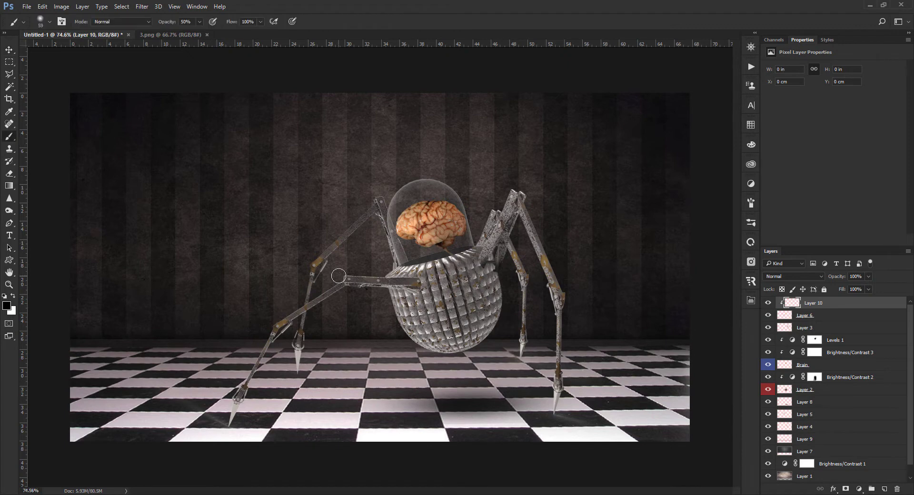
scroll(373, 293, up, 2)
scroll(419, 289, up, 1)
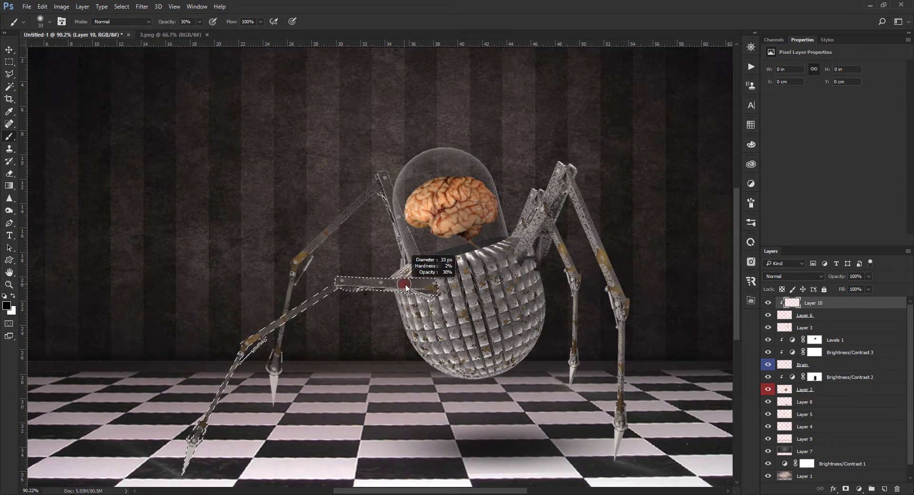
key(3)
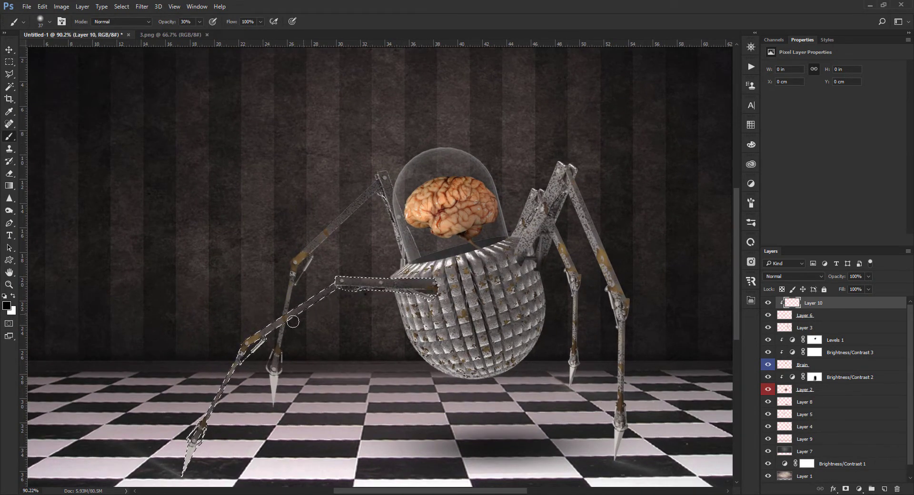
drag(419, 288, 236, 378)
scroll(235, 379, up, 2)
mouse_move(286, 295)
mouse_down()
mouse_move(198, 467)
mouse_move(207, 457)
mouse_up()
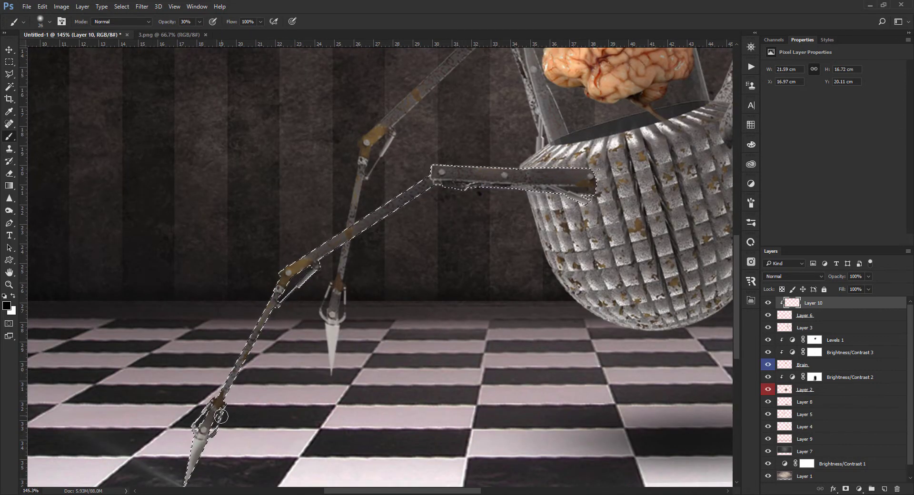
scroll(207, 457, down, 3)
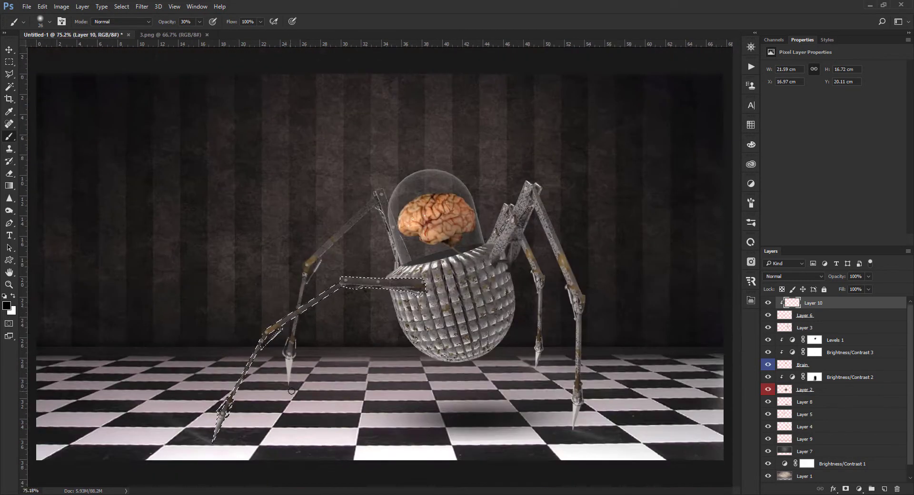
scroll(325, 304, up, 1)
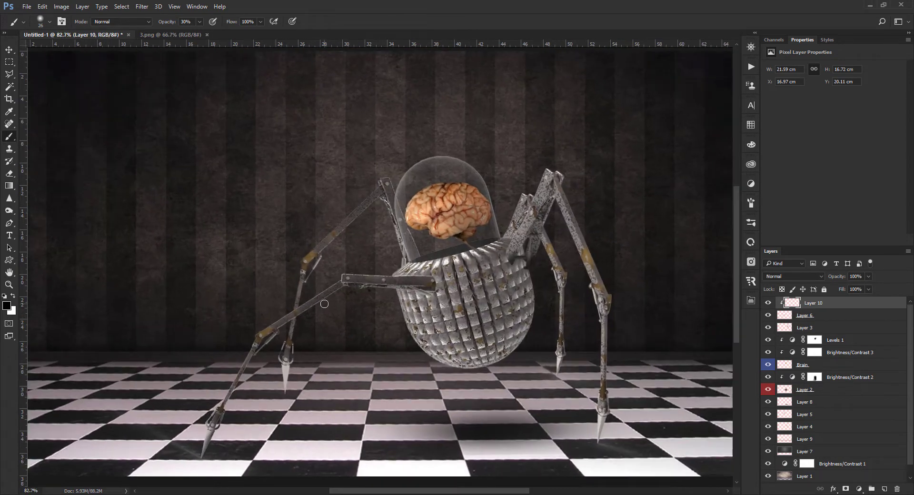
Add another clipped layer above Layer 5, darken the back leg's spear tip, and deselect.
key(v)
click(290, 372)
key(ctrl+shift+alt+n)
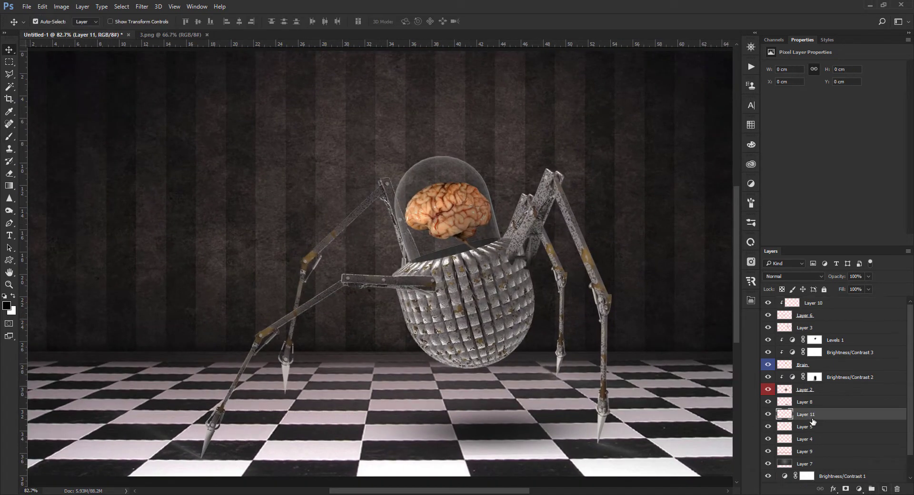
key(ctrl+alt+g)
key(b)
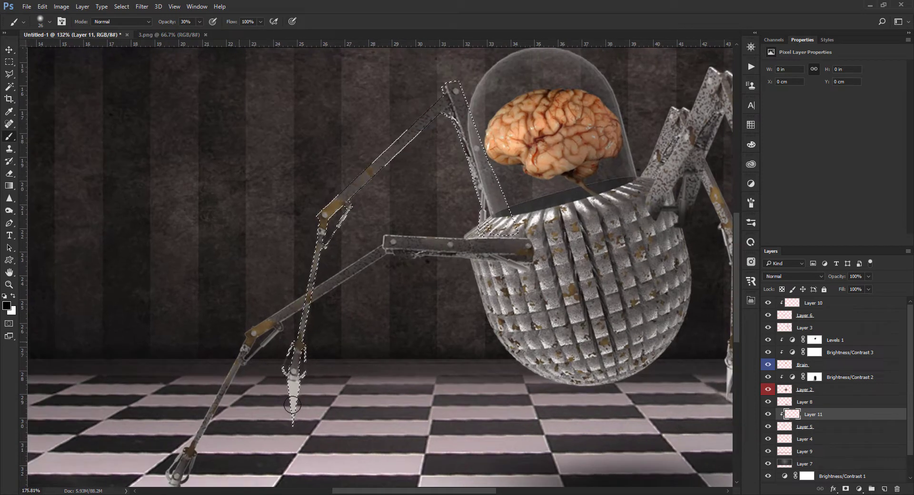
scroll(291, 396, up, 2)
drag(305, 390, 318, 314)
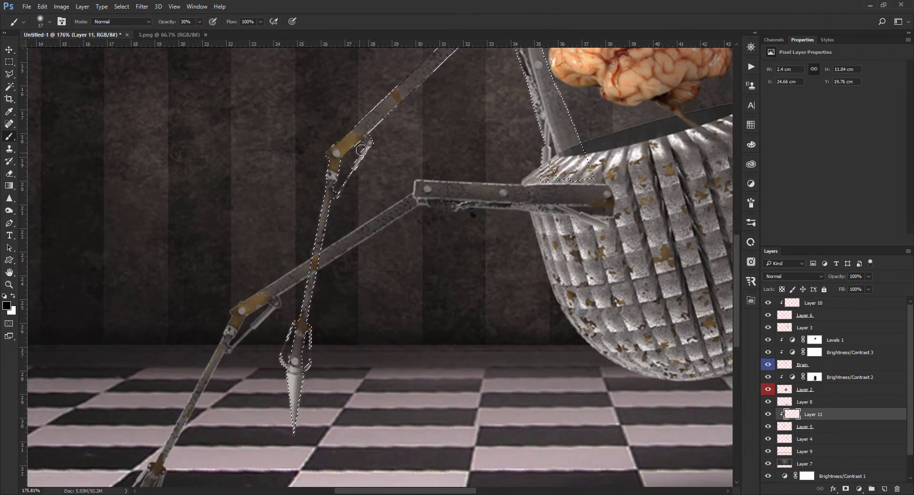
scroll(433, 72, down, 2)
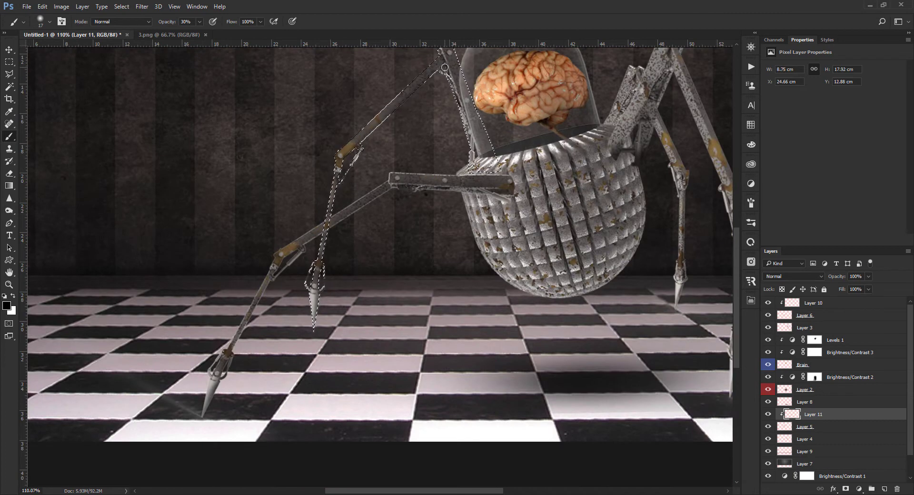
scroll(491, 215, up, 2)
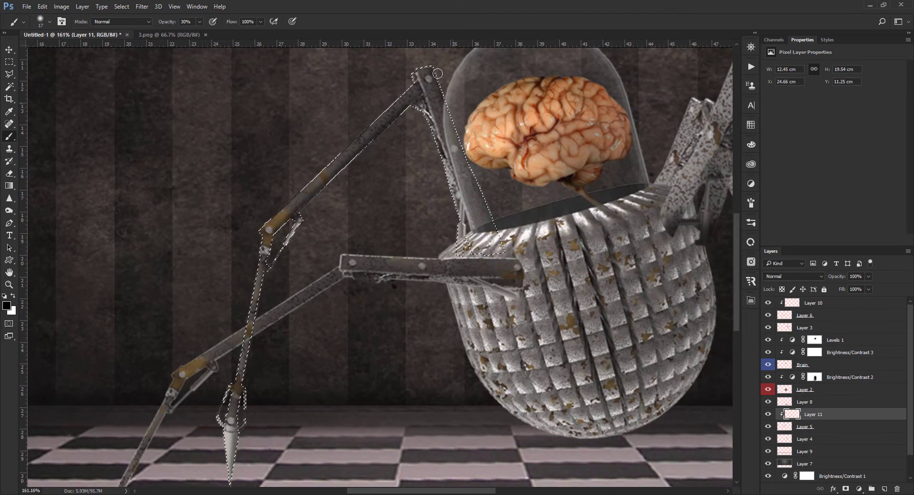
key(ctrl+d)
scroll(491, 214, down, 3)
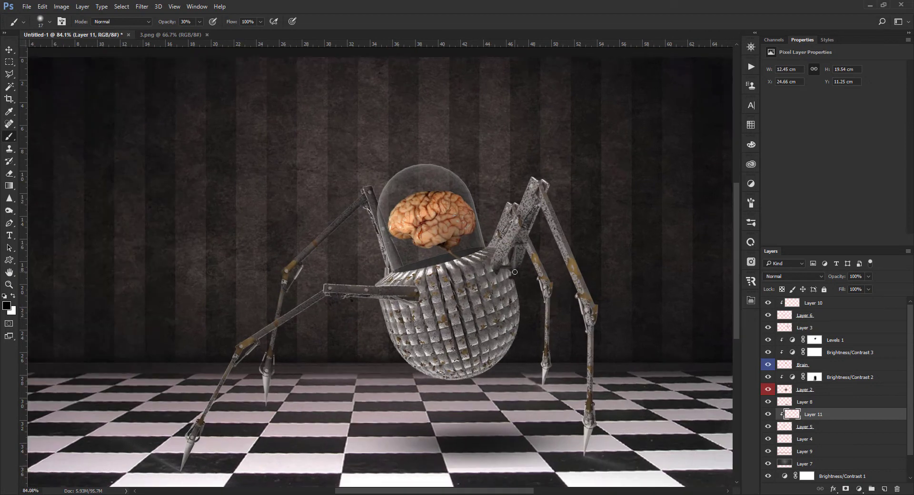
Add Layer 12 above Layer 3 and paint dark shading along the right leg's inner edge.
key(v)
click(783, 328)
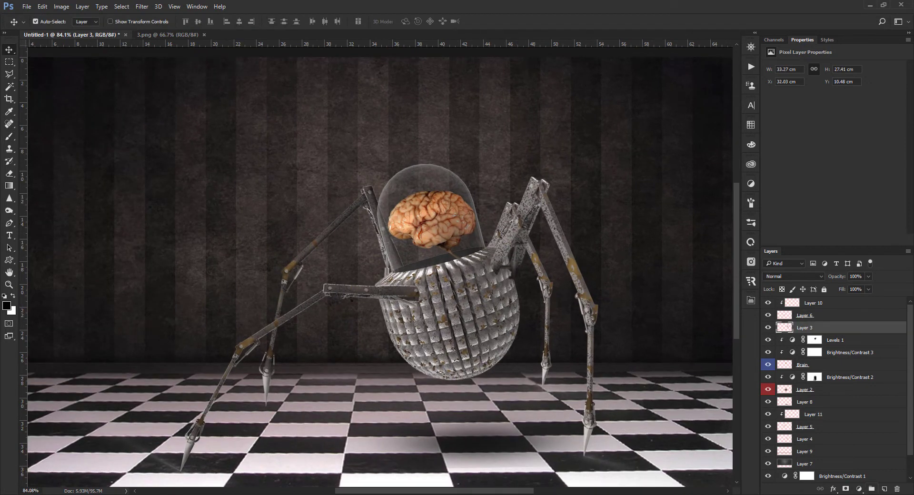
key(ctrl+shift+alt+n)
ctrl+click(792, 338)
key(b)
scroll(484, 227, up, 2)
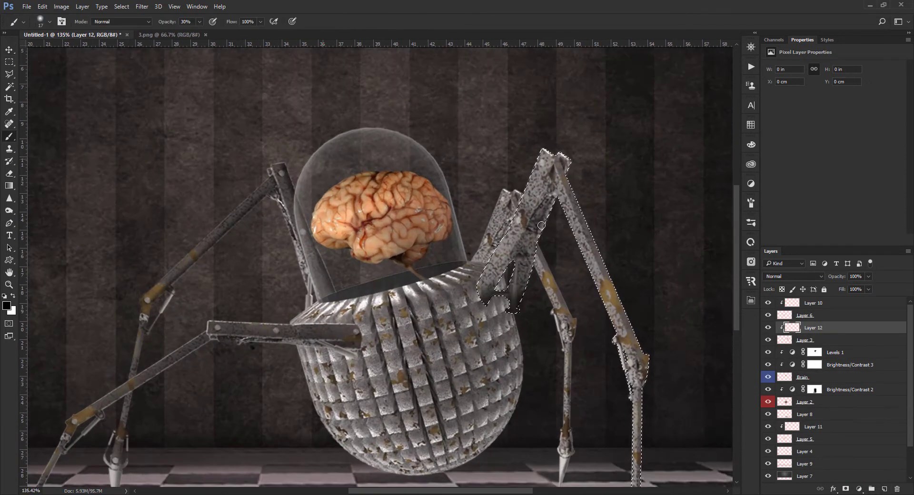
scroll(485, 227, down, 2)
scroll(595, 490, up, 3)
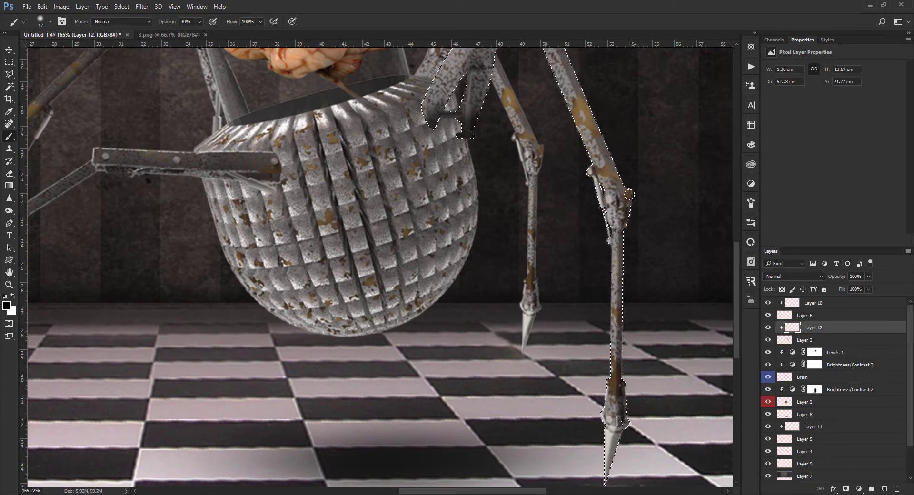
scroll(546, 338, down, 2)
scroll(540, 166, down, 3)
scroll(496, 211, up, 5)
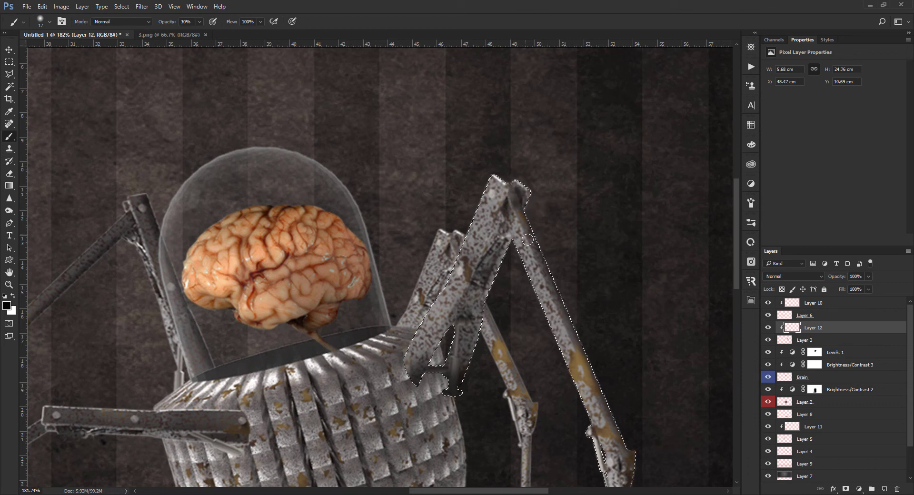
drag(503, 242, 431, 362)
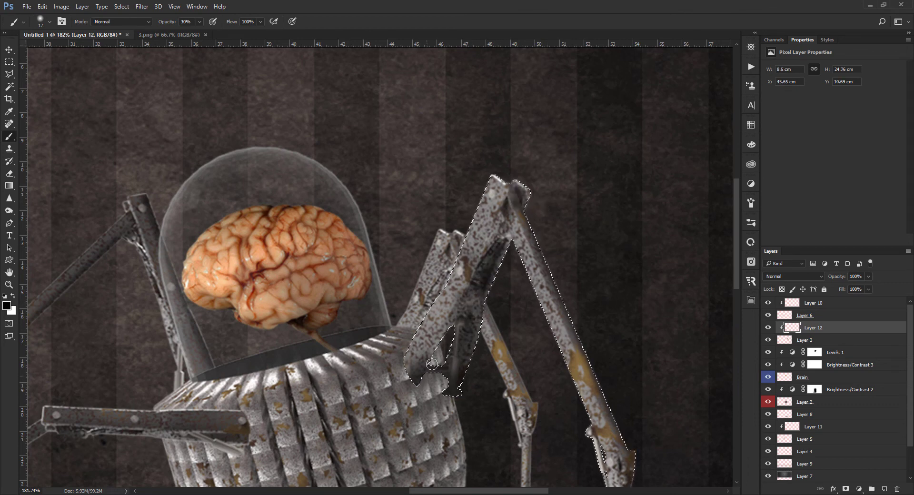
scroll(512, 233, down, 3)
scroll(512, 234, down, 1)
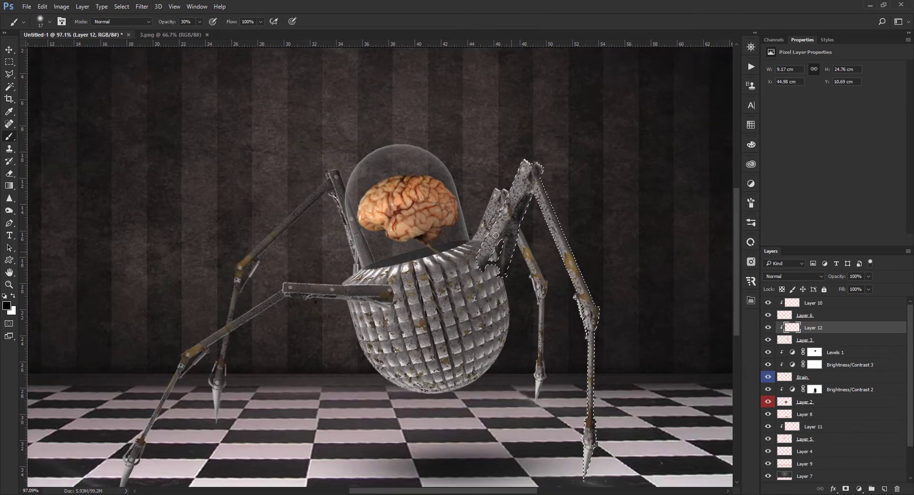
drag(524, 191, 496, 229)
scroll(487, 260, down, 2)
Add Layer 13 clipped to Layer 4 and shade the lower right leg with dark paint.
key(v)
click(487, 259)
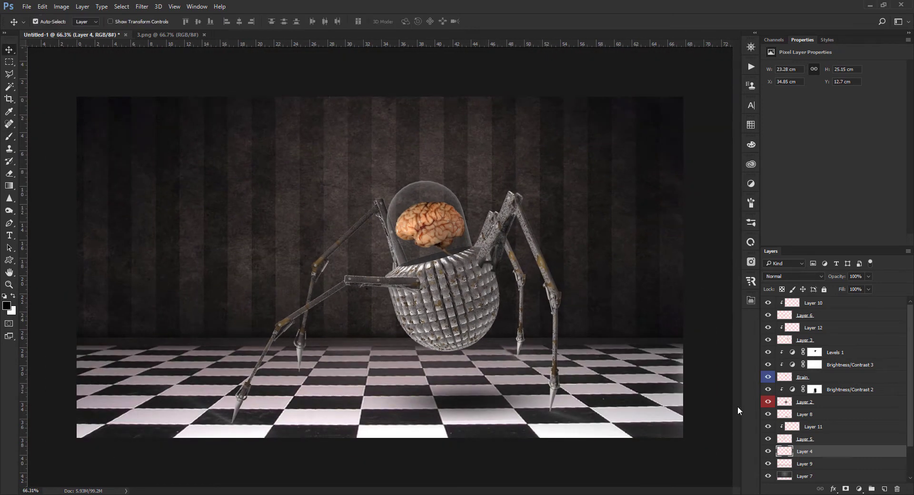
click(885, 489)
key(ctrl+alt+g)
scroll(479, 224, up, 4)
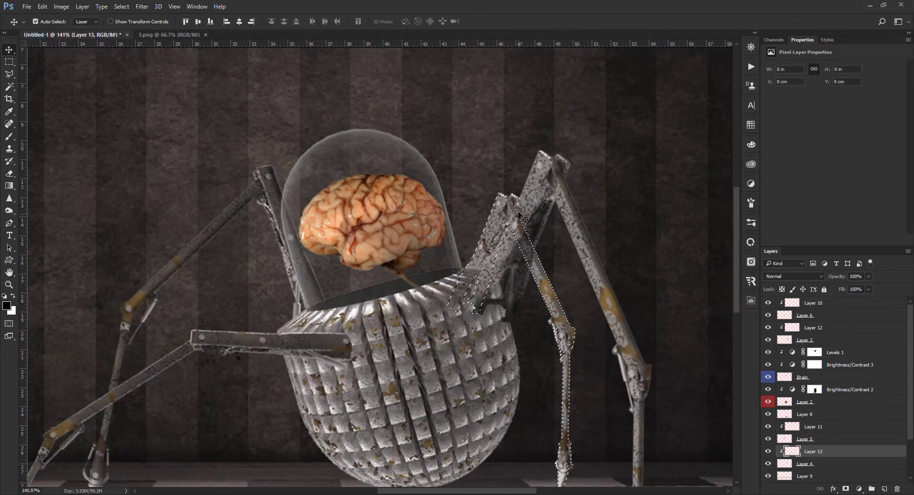
key(b)
scroll(564, 450, down, 1)
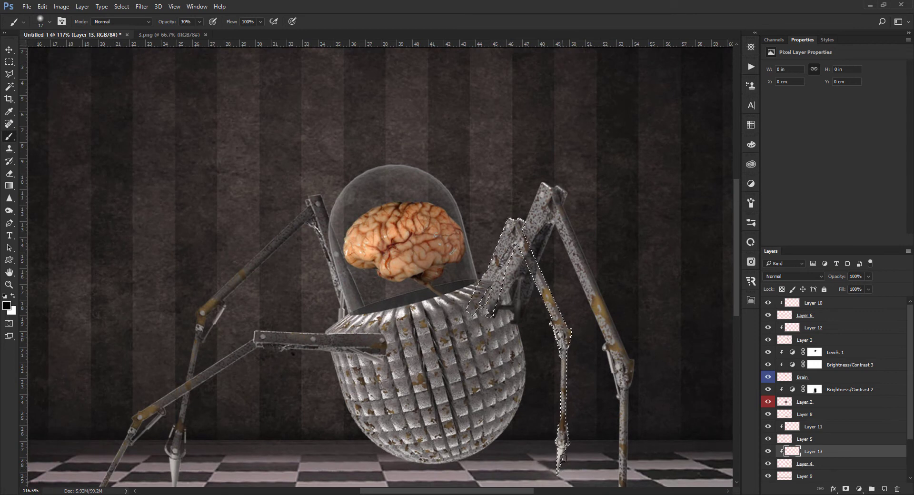
drag(564, 450, 562, 328)
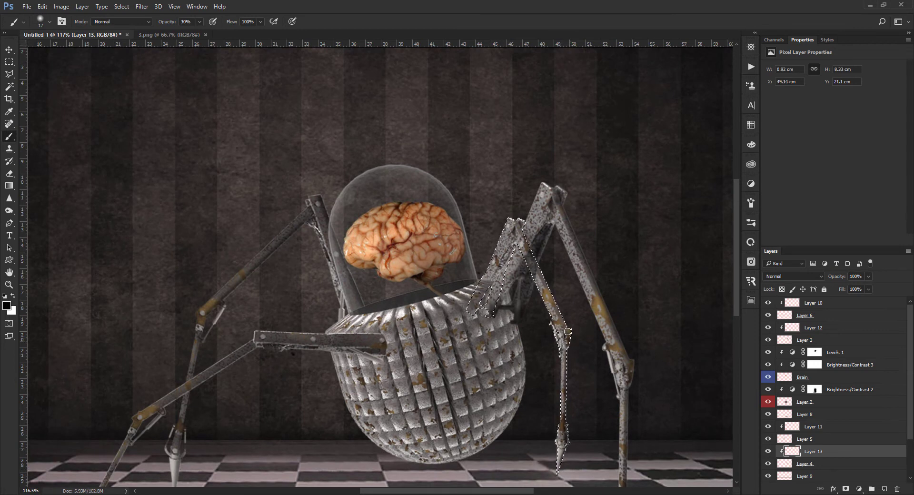
mouse_move(542, 272)
mouse_down()
mouse_move(509, 249)
mouse_move(476, 305)
mouse_up()
scroll(479, 316, down, 4)
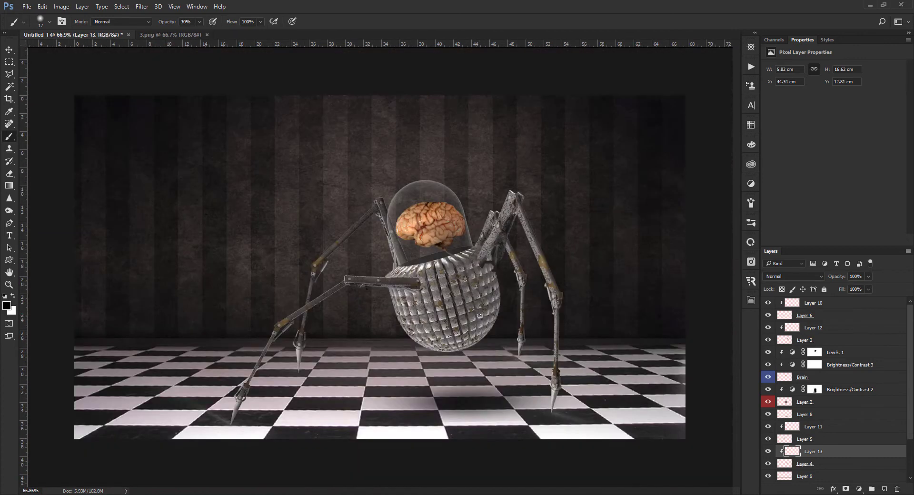
Select the right leg's Layer 3 on the canvas.
key(e)
scroll(495, 229, up, 1)
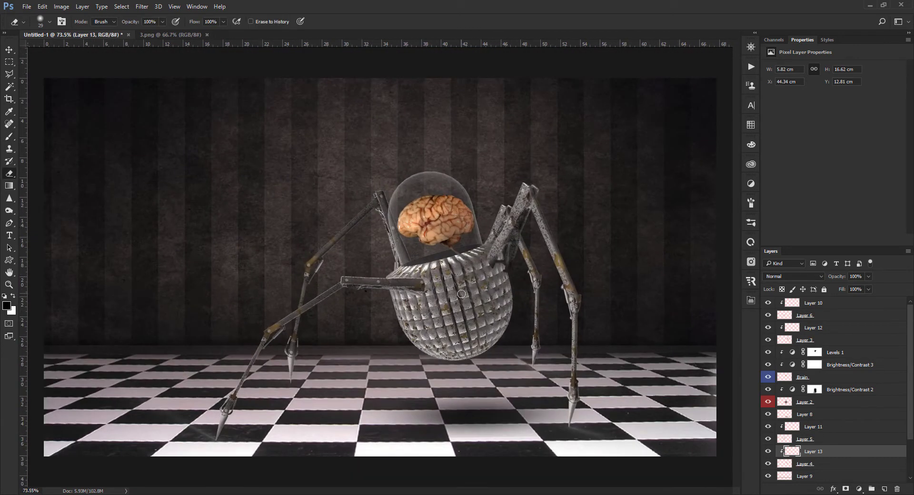
key(v)
scroll(476, 238, up, 1)
scroll(477, 238, up, 1)
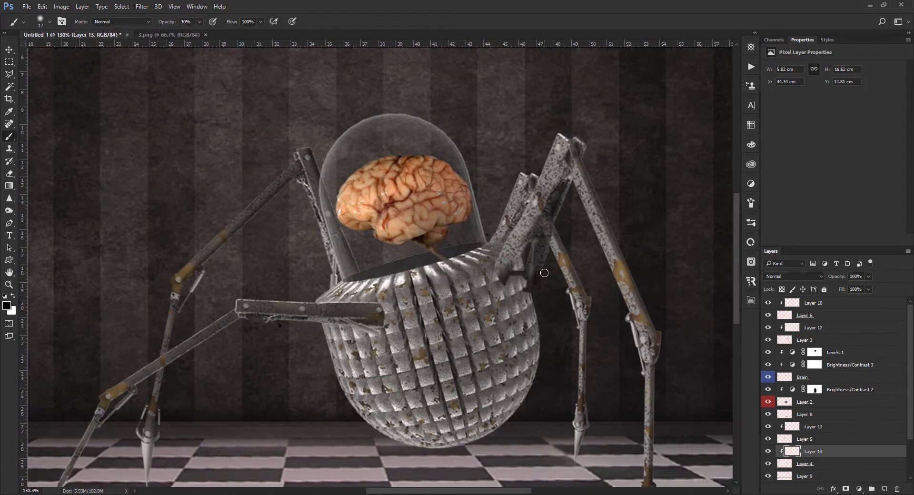
click(528, 224)
Warp Layer 3 to bend the right leg where it joins the body.
key(ctrl+t)
right_click(525, 237)
click(536, 308)
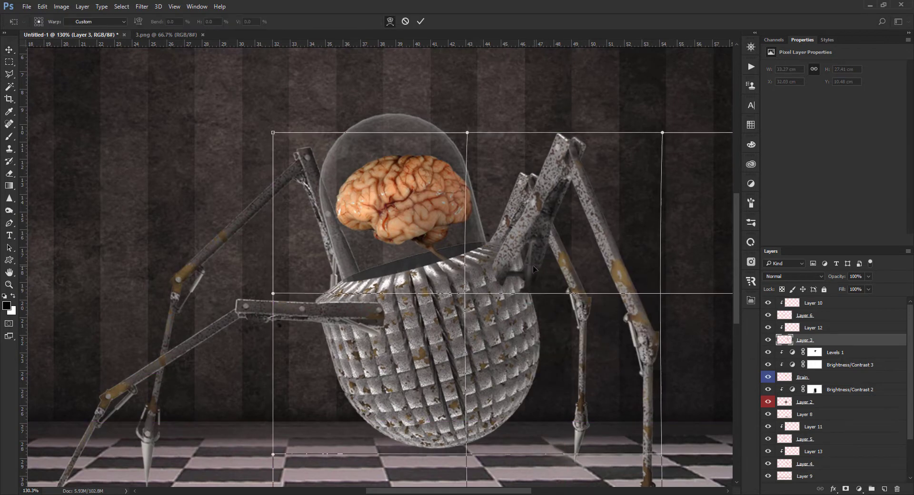
drag(533, 268, 532, 266)
key(Return)
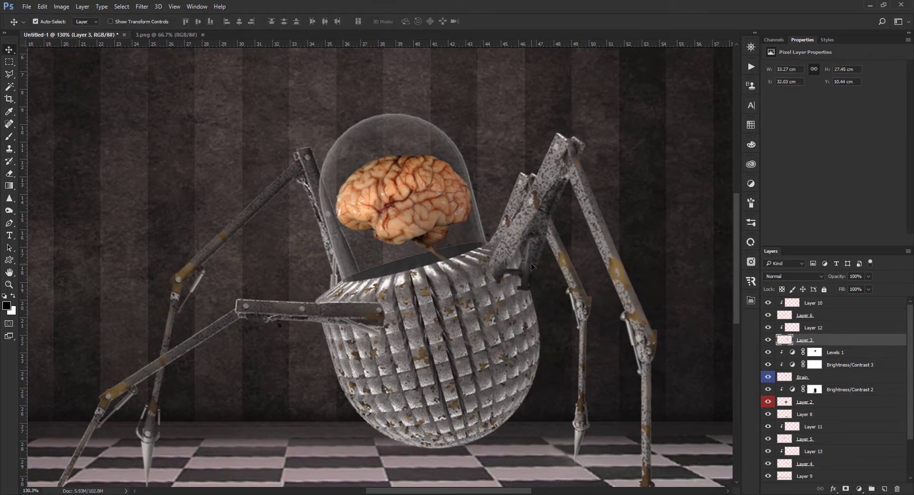
key(ctrl+0)
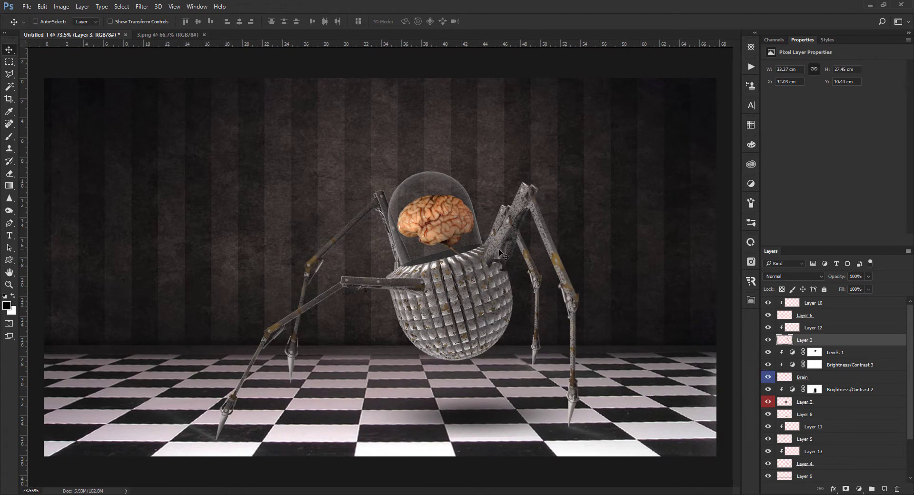
Apply a second warp to Layer 3, compare it by toggling visibility, and select Layer 12.
key(ctrl+t)
right_click(500, 251)
click(521, 320)
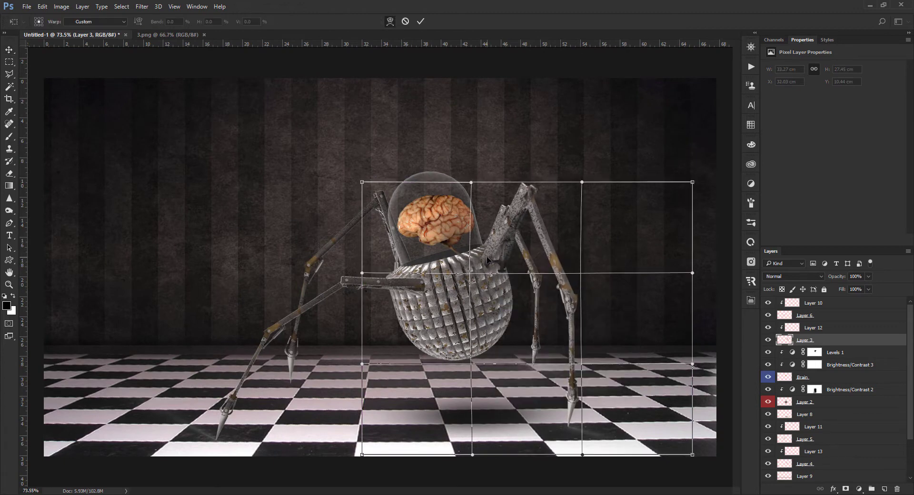
key(Return)
scroll(476, 250, up, 2)
double_click(768, 341)
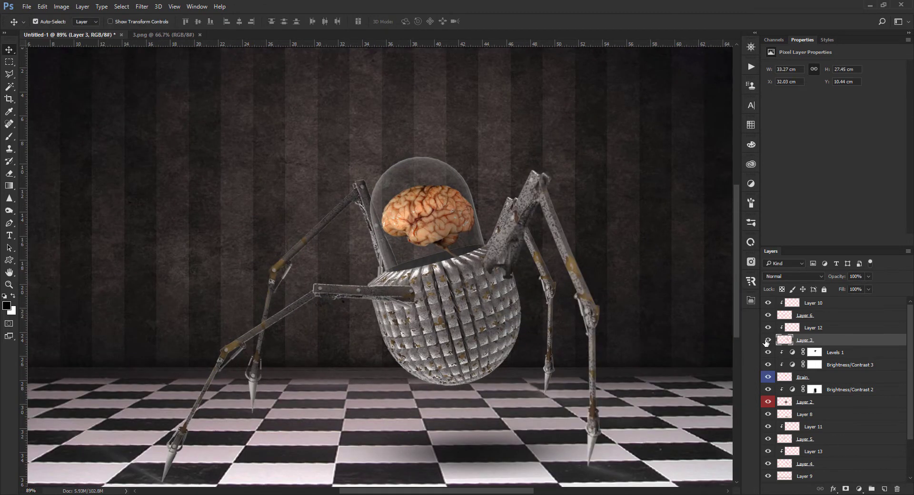
scroll(378, 313, up, 1)
scroll(378, 313, up, 1)
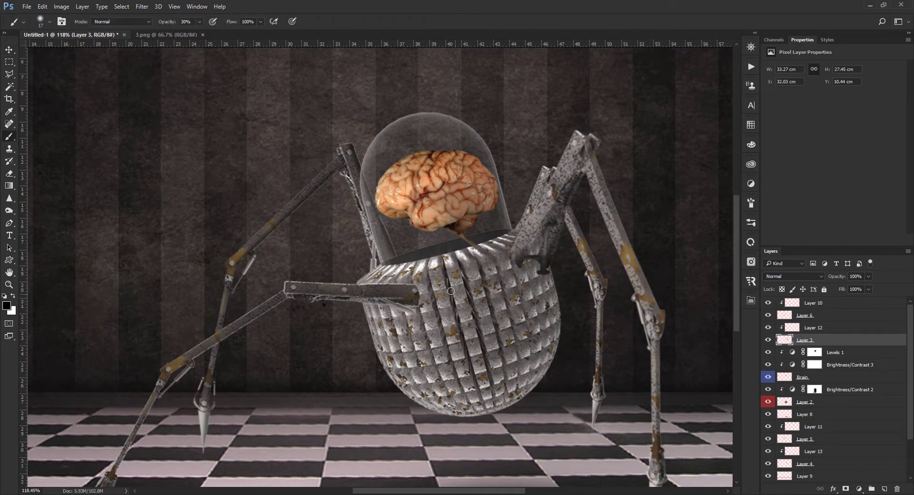
click(410, 299)
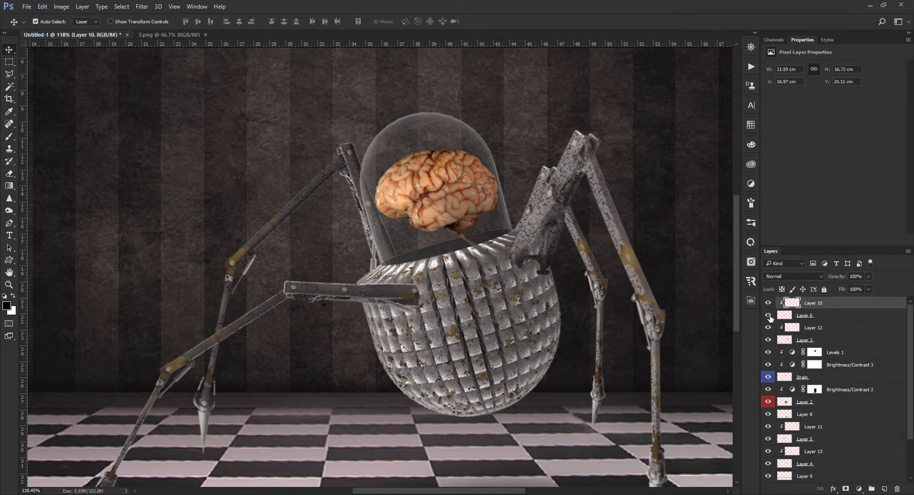
click(811, 328)
Add Layer 14 above Layer 12 and paint a dark spot at 100% opacity where the arm meets the body.
click(885, 489)
key(b)
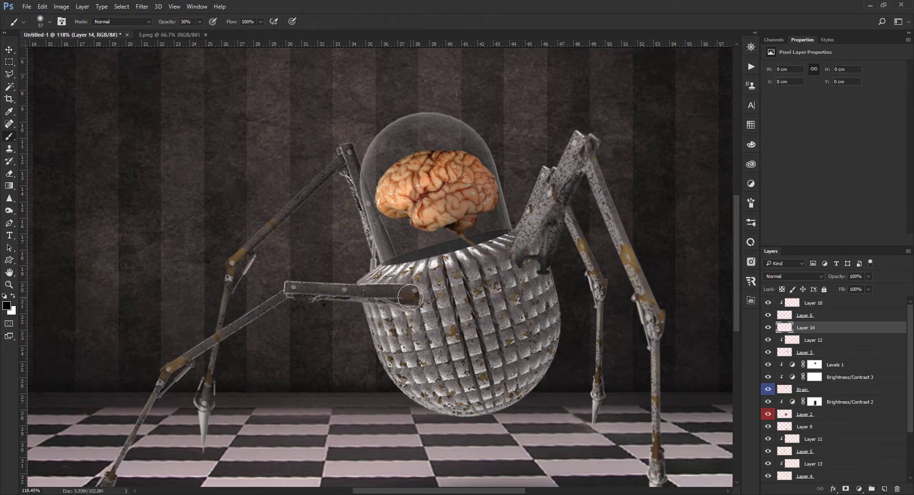
right_click(425, 295)
alt+right_click(400, 304)
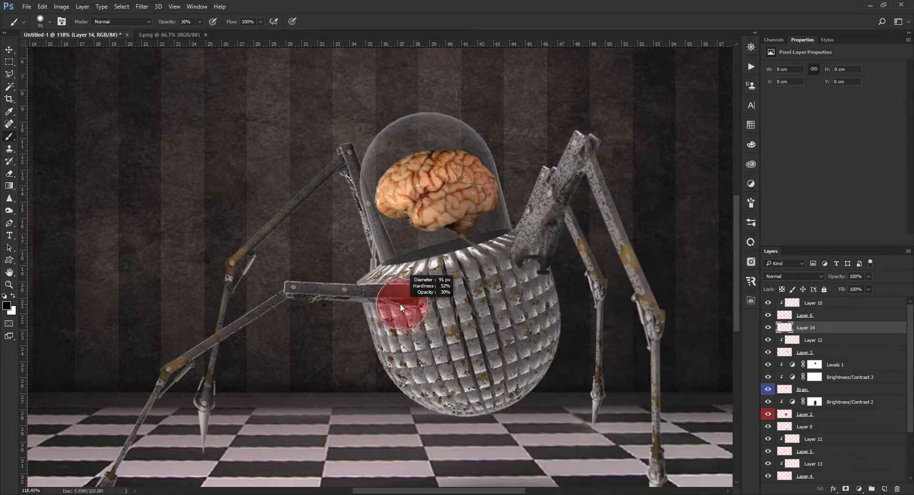
key(0)
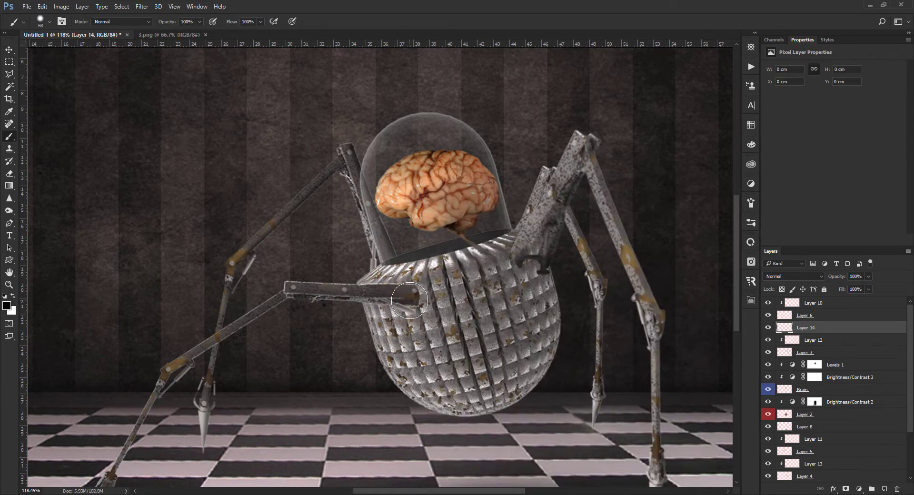
click(410, 301)
key(ctrl+t)
drag(431, 279, 450, 283)
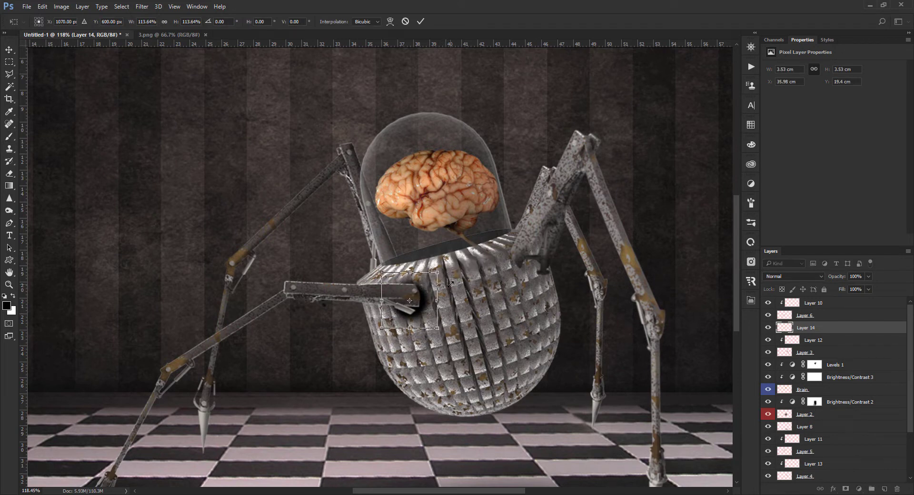
key(ctrl+z)
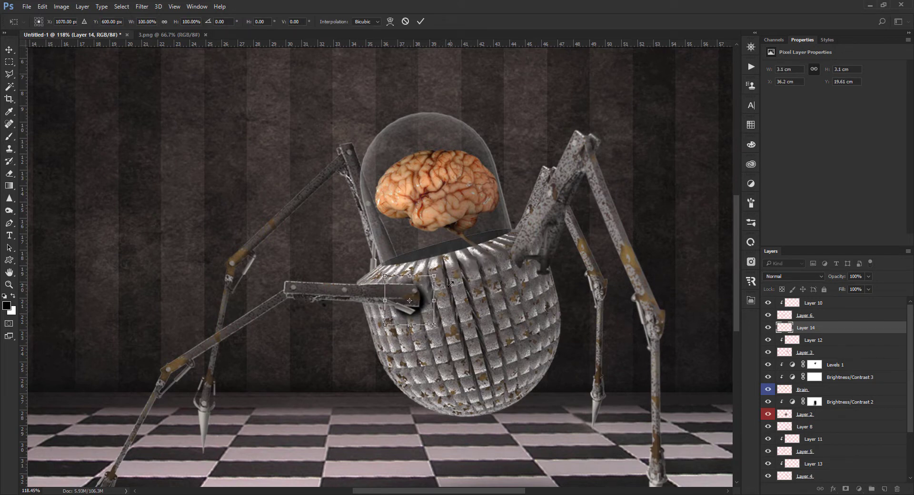
key(Escape)
Repaint the black dot, scale it to about 74% and position it on the arm end.
key(b)
right_click(412, 297)
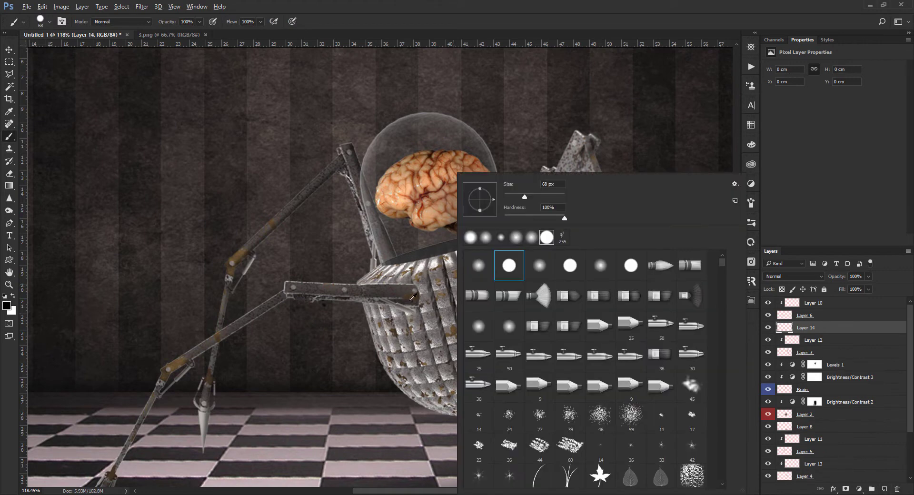
key(Escape)
click(409, 297)
key(ctrl+t)
drag(432, 274, 427, 276)
drag(419, 305, 416, 304)
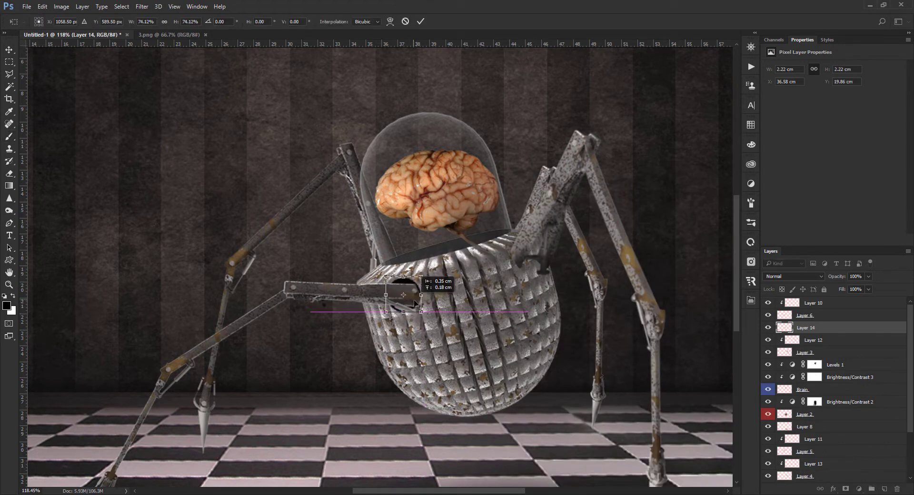
key(Return)
scroll(407, 295, up, 2)
key(v)
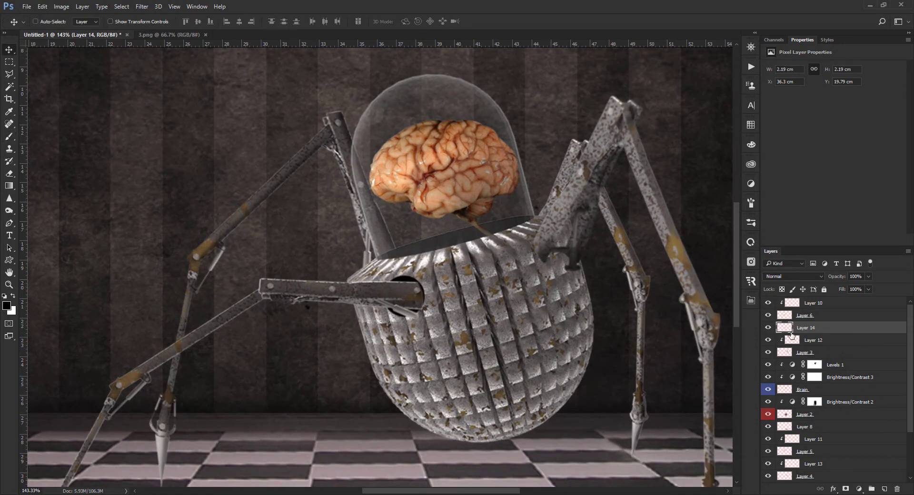
click(786, 315)
Create a new shading layer above Layer 10 and pick a soft round brush.
click(768, 316)
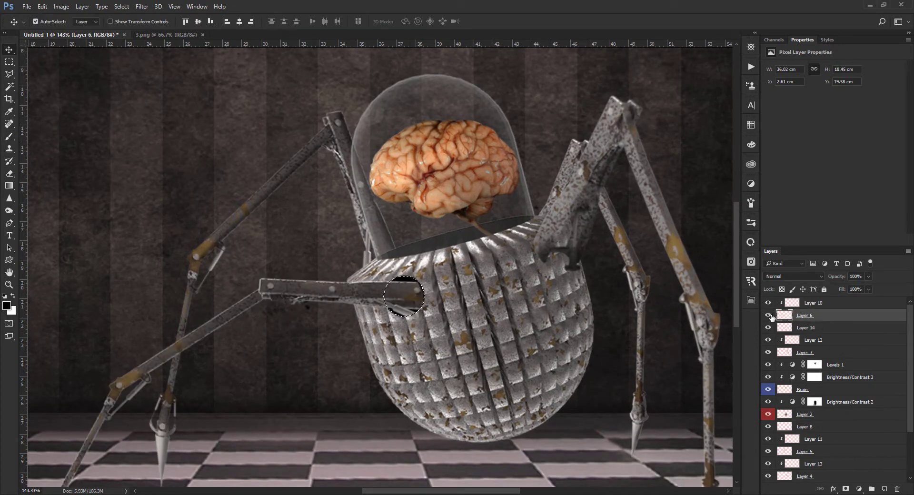
key(ctrl)
click(788, 303)
key(ctrl+shift+alt+n)
key(b)
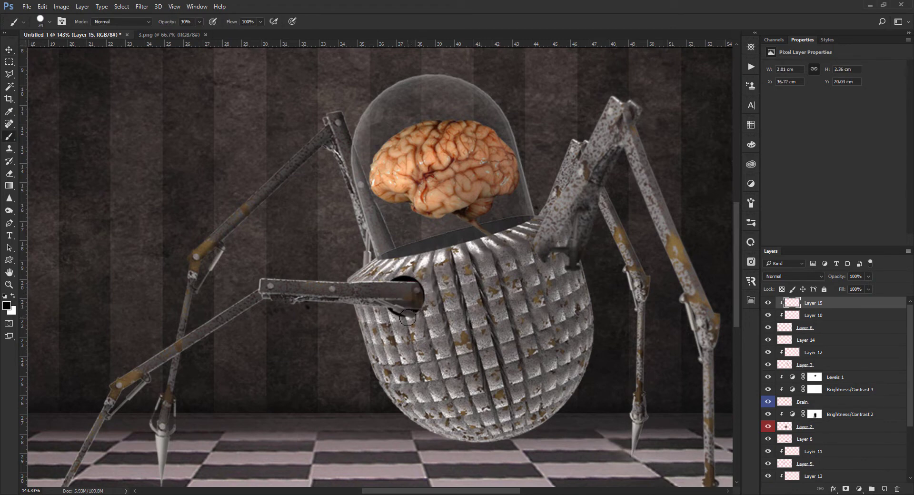
right_click(429, 296)
click(441, 263)
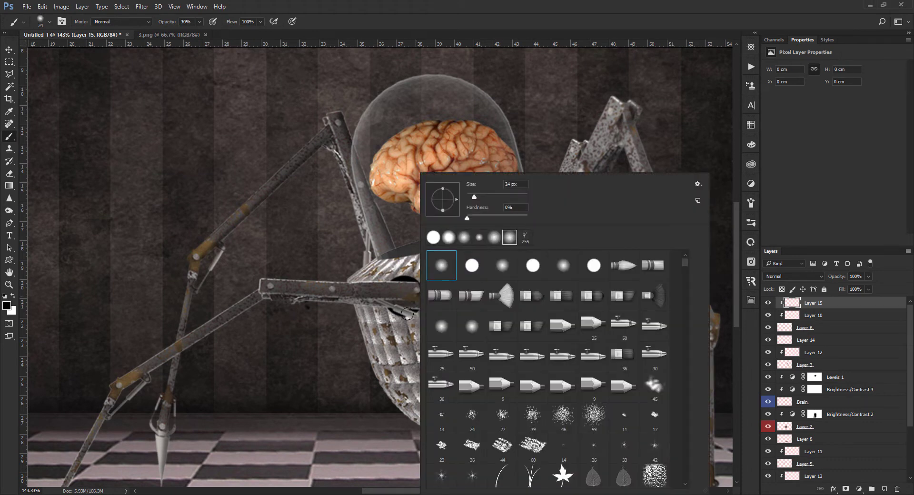
click(415, 288)
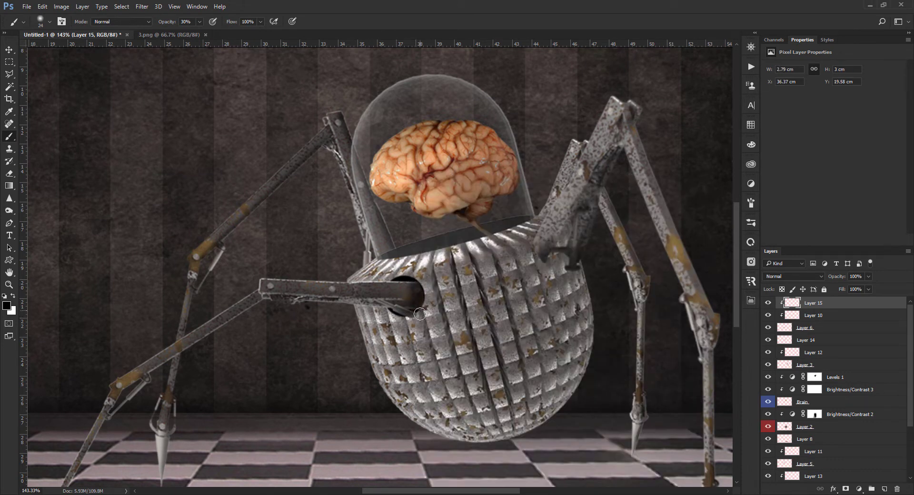
Touch up the socket hole layer with the Eraser.
scroll(419, 314, up, 3)
key(e)
click(790, 327)
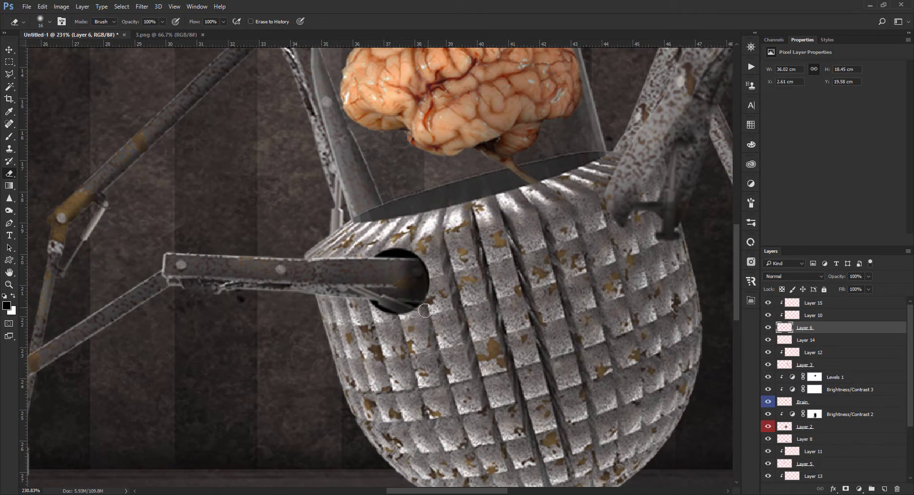
key(v)
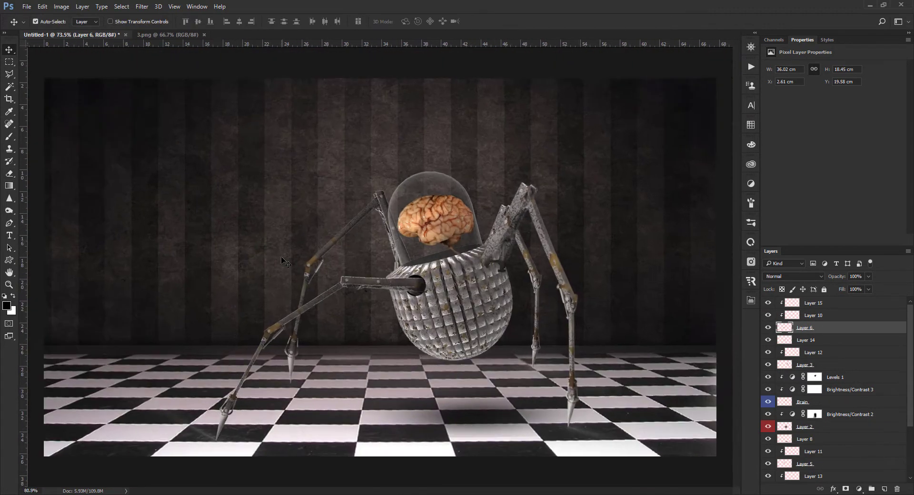
Check the whole spider, then add new Layer 16 above the Levels 1 adjustment layer.
key(ctrl+0)
scroll(538, 269, up, 1)
key(b)
key(v)
click(514, 236)
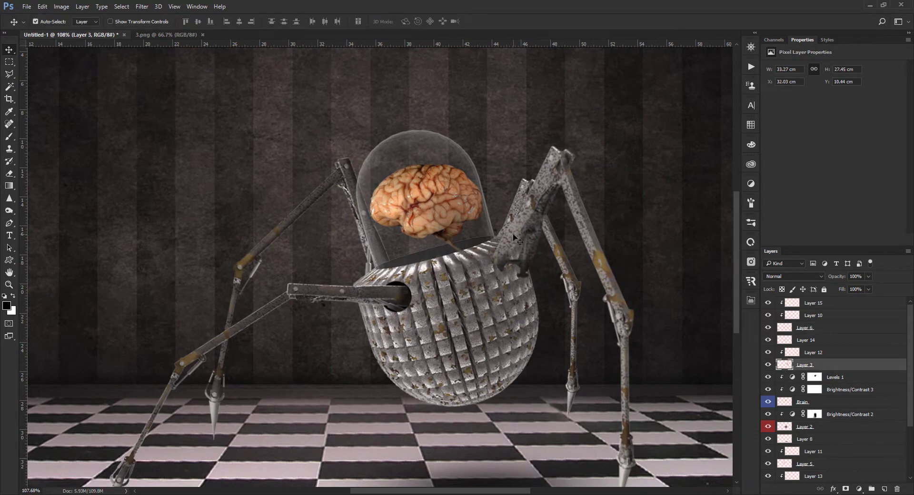
scroll(515, 237, down, 1)
scroll(428, 252, down, 1)
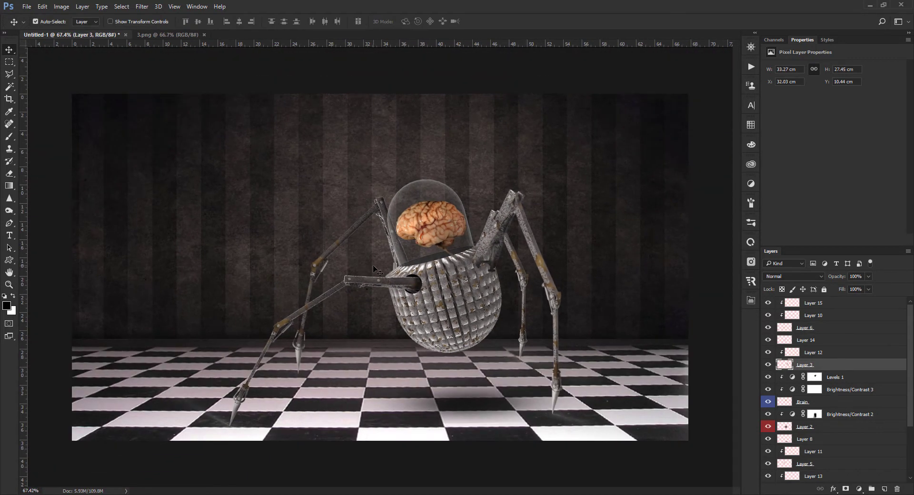
scroll(524, 295, up, 2)
scroll(621, 344, up, 1)
click(835, 377)
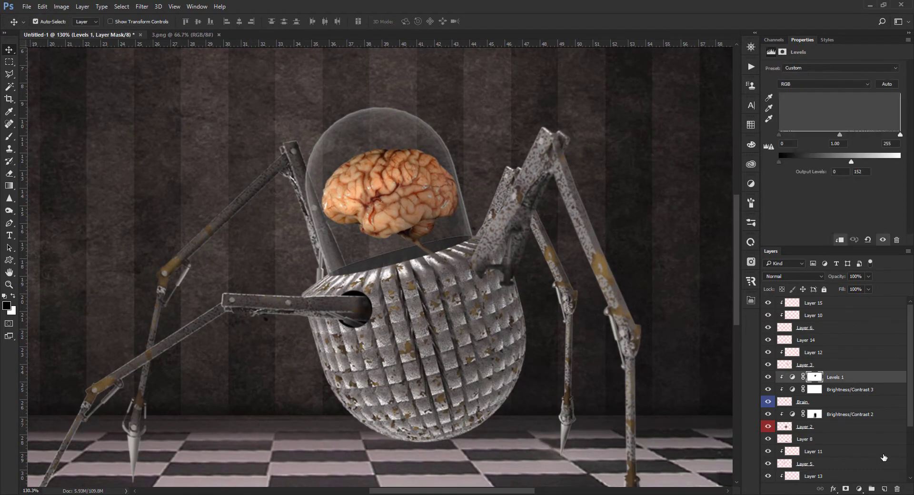
click(884, 489)
Paint a solid black spot on Layer 16 at the body's right socket and nudge it up.
key(b)
right_click(495, 280)
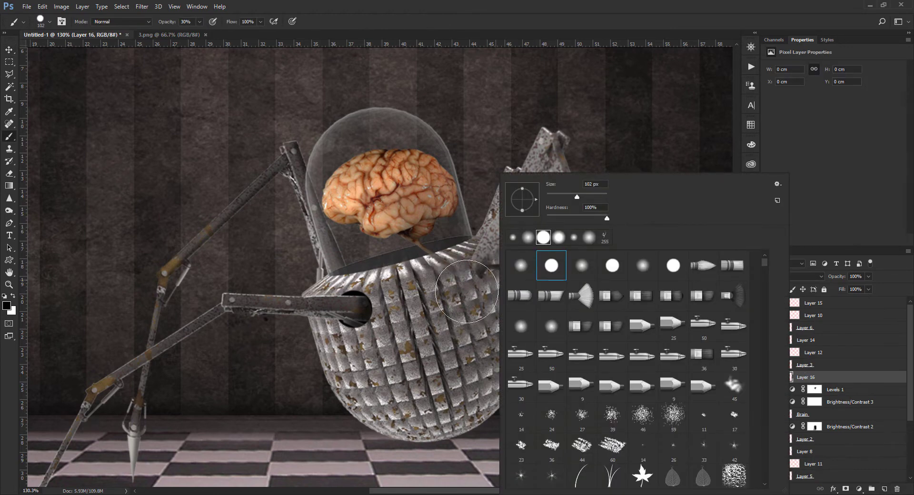
key(Escape)
drag(494, 279, 490, 276)
click(490, 276)
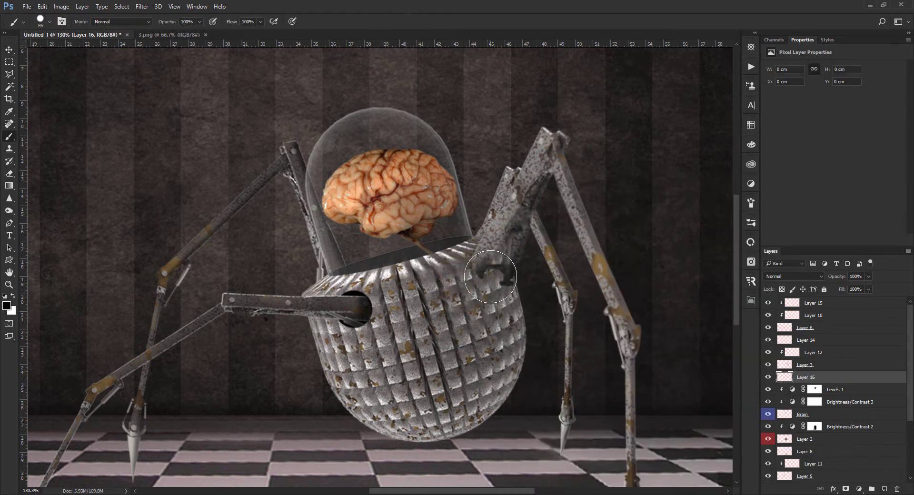
click(491, 277)
key(v)
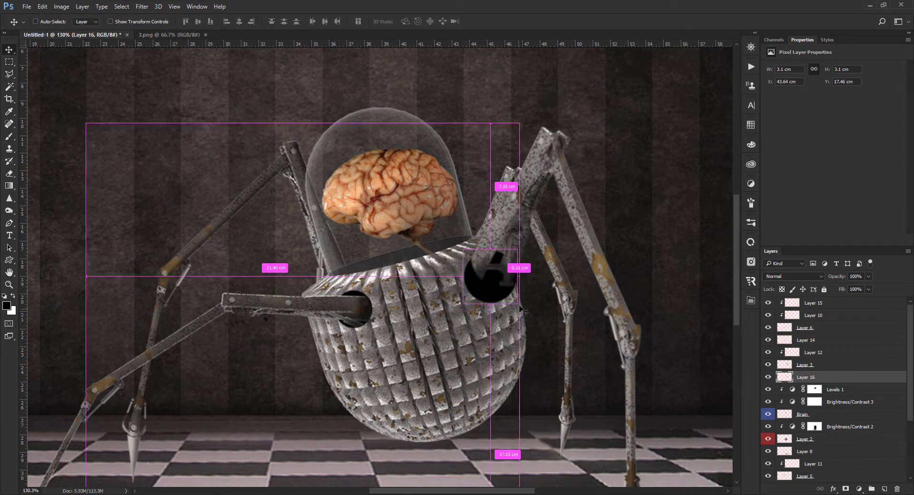
drag(524, 312, 527, 304)
Skew and distort the black spot to follow the body's curve, then commit it.
key(ctrl+t)
drag(518, 249, 511, 260)
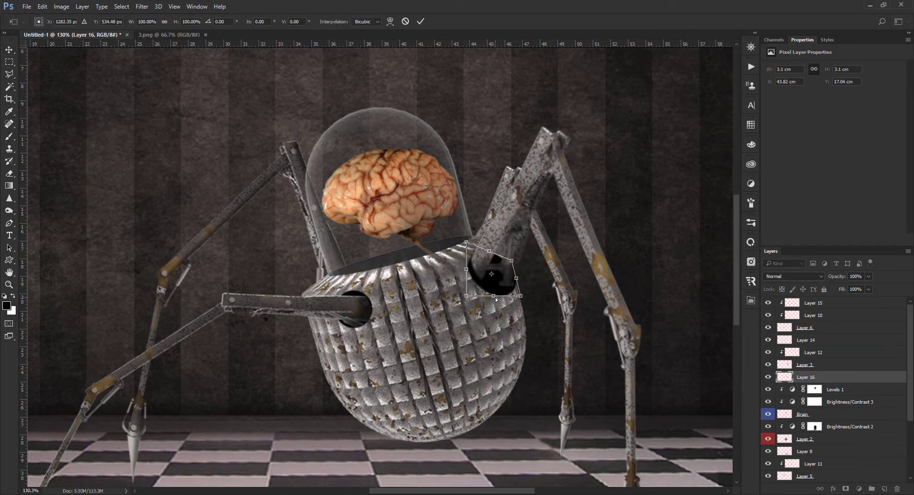
drag(497, 294, 518, 298)
scroll(519, 296, up, 2)
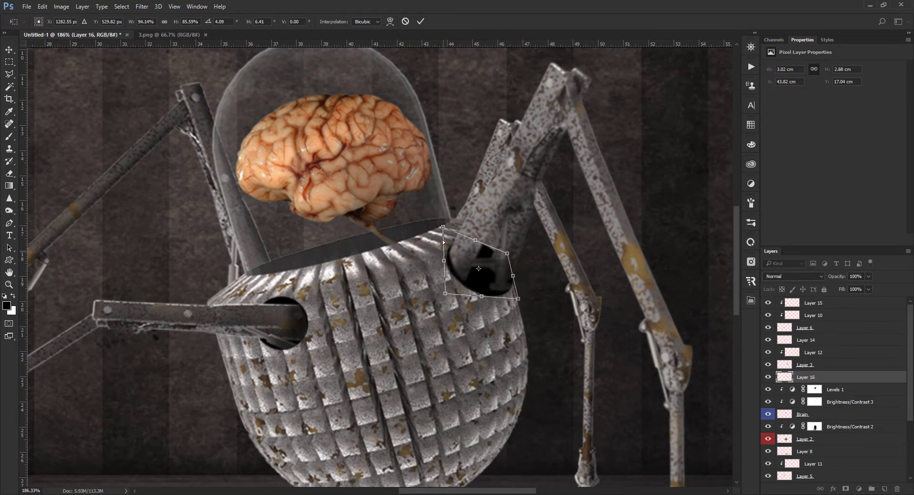
drag(443, 242, 443, 229)
drag(446, 295, 482, 290)
key(Return)
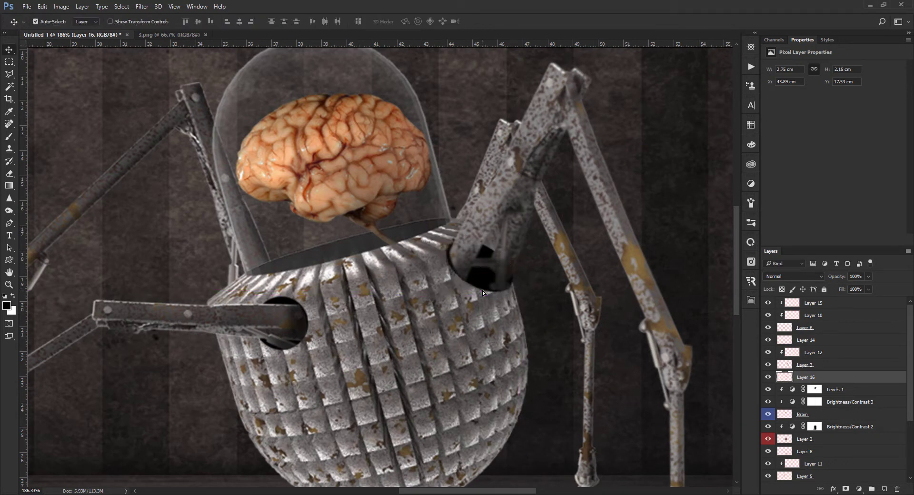
scroll(486, 296, down, 1)
Add a new Layer 17 above Layer 12 and clip it to the right leg.
key(b)
click(810, 353)
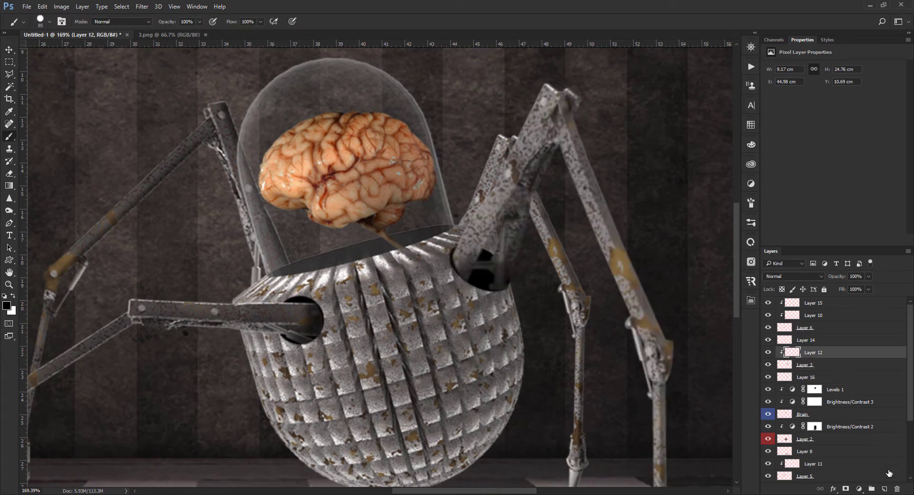
key(ctrl+shift+alt+n)
alt+click(786, 355)
Paint soft shading around the right socket with a 33 px, 30% brush; set layer opacity 70%.
right_click(454, 261)
key(3)
key(Escape)
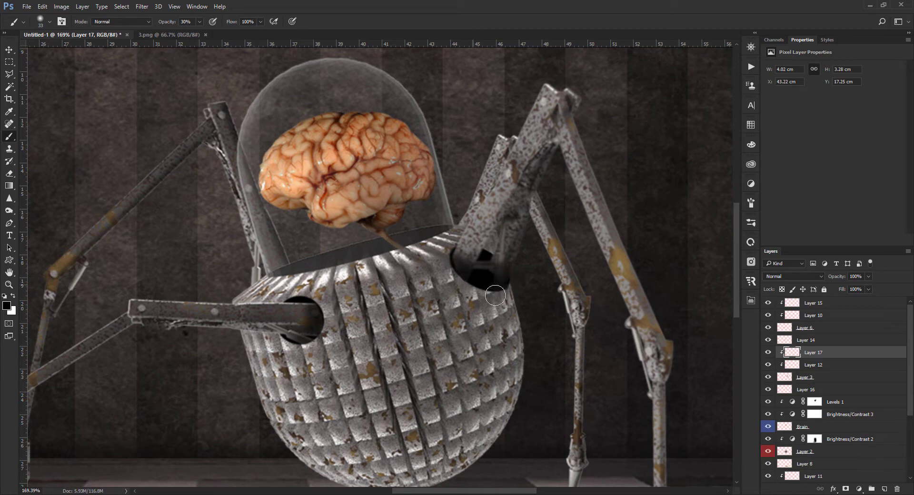
scroll(523, 243, down, 5)
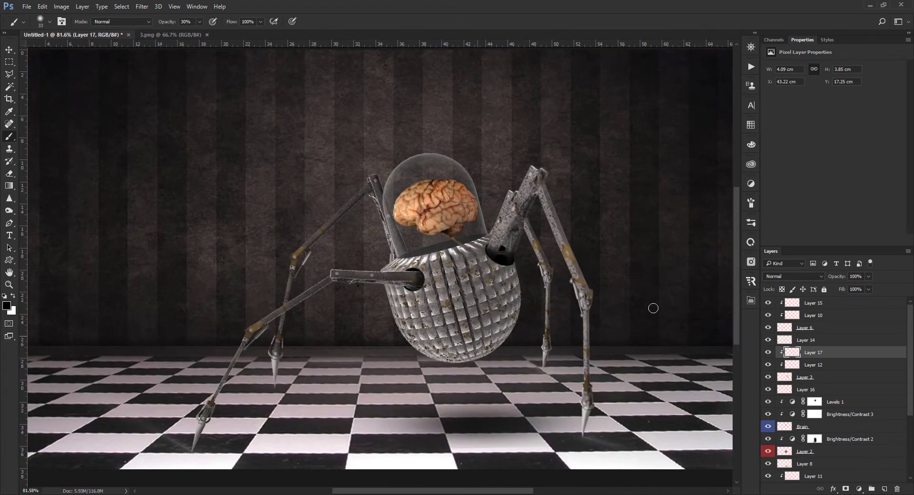
scroll(341, 171, up, 1)
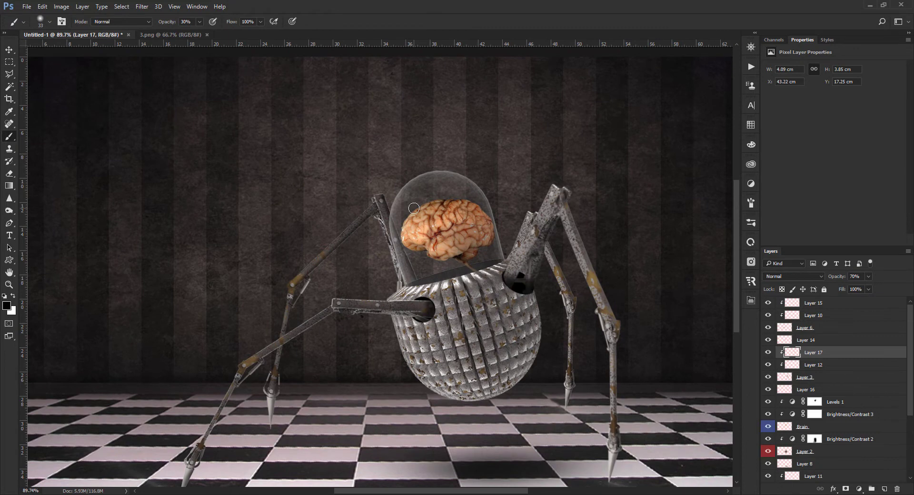
key(v)
scroll(414, 307, up, 3)
scroll(415, 307, up, 4)
scroll(415, 307, up, 3)
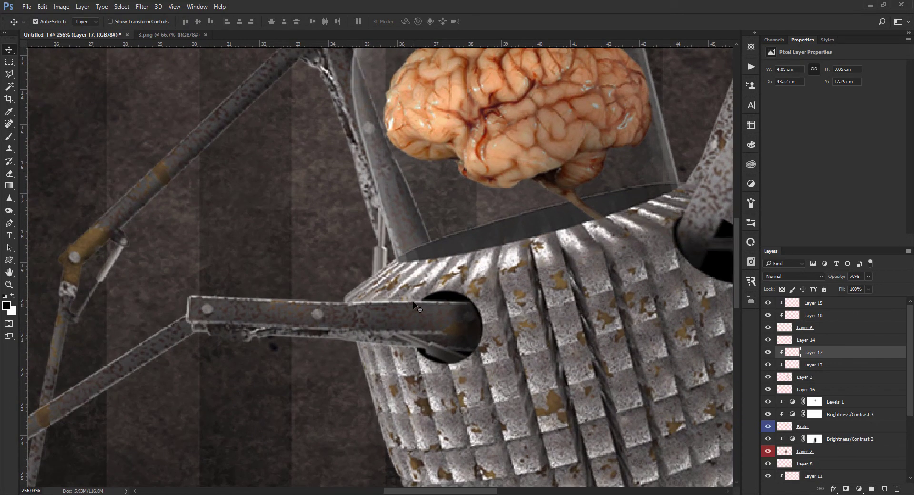
Hide and reshow the Layer 6 arm to inspect the left socket hole.
click(794, 390)
ctrl+click(362, 331)
scroll(365, 332, down, 1)
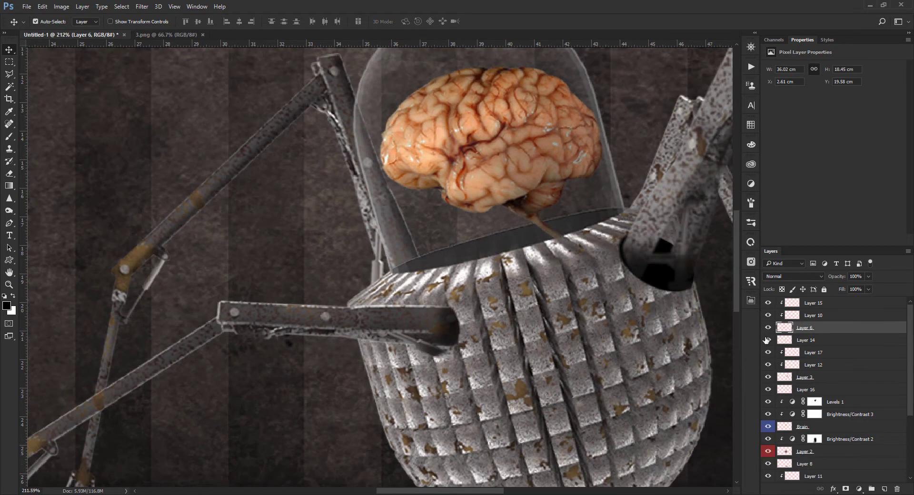
click(767, 327)
Create Layer 18 under Layer 14 and load the hole's selection contracted by 7 px.
click(804, 343)
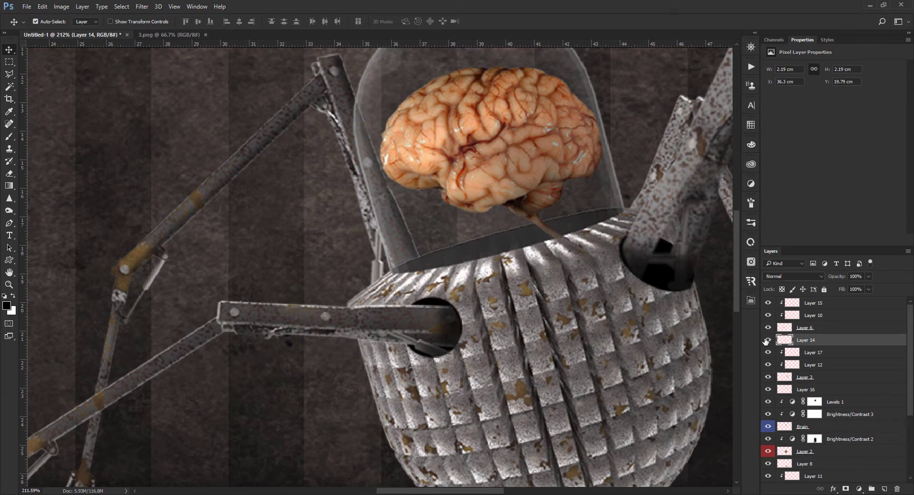
key(ctrl+shift+alt+n)
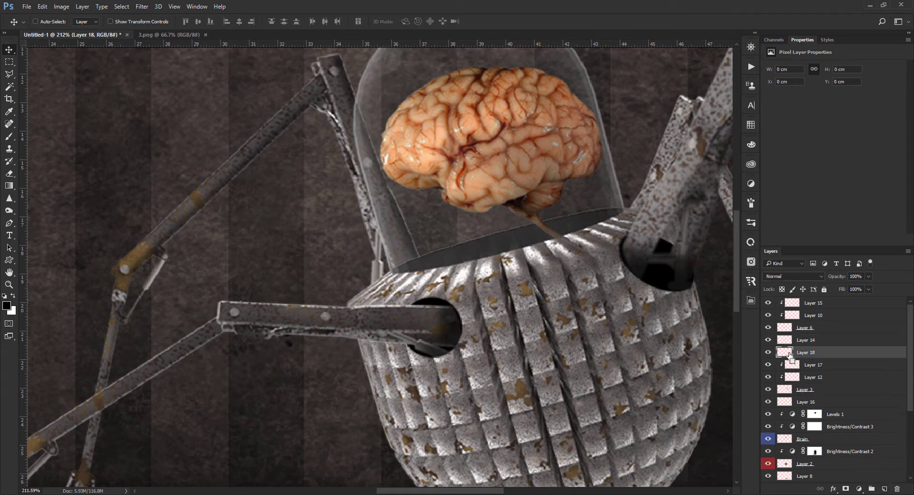
ctrl+click(784, 339)
scroll(396, 330, up, 2)
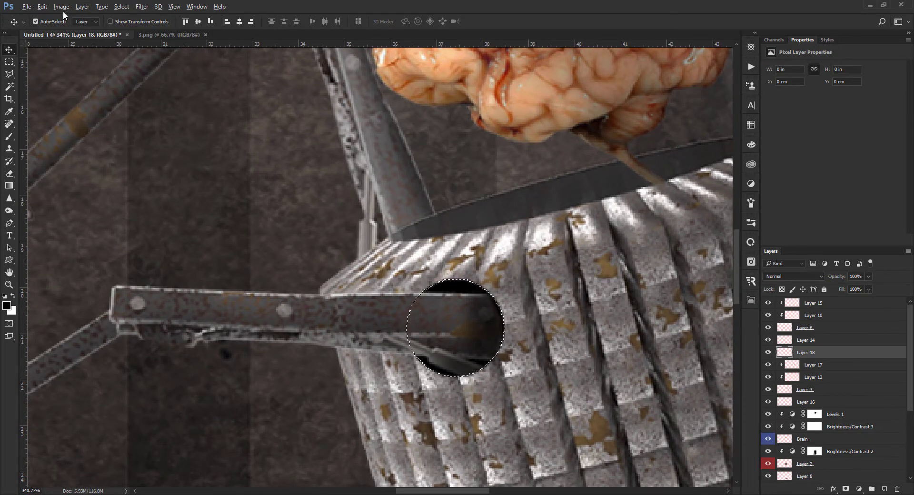
click(139, 7)
mouse_move(122, 7)
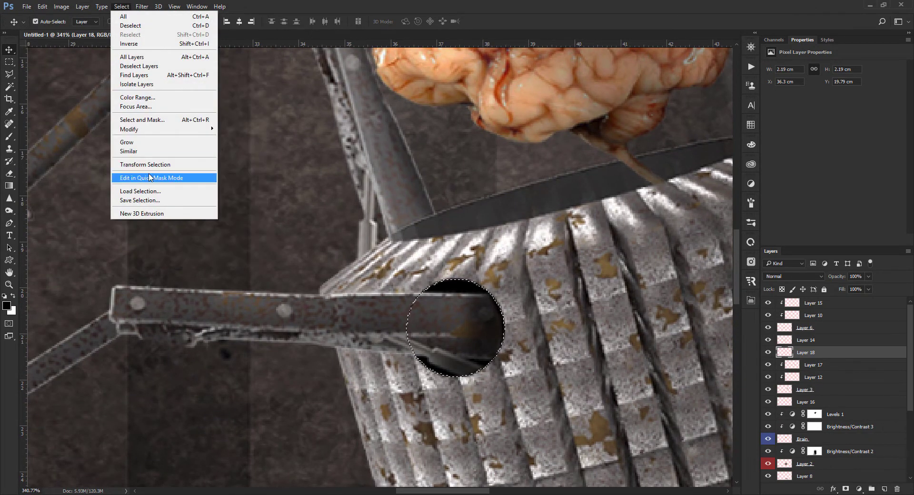
mouse_move(129, 128)
click(72, 157)
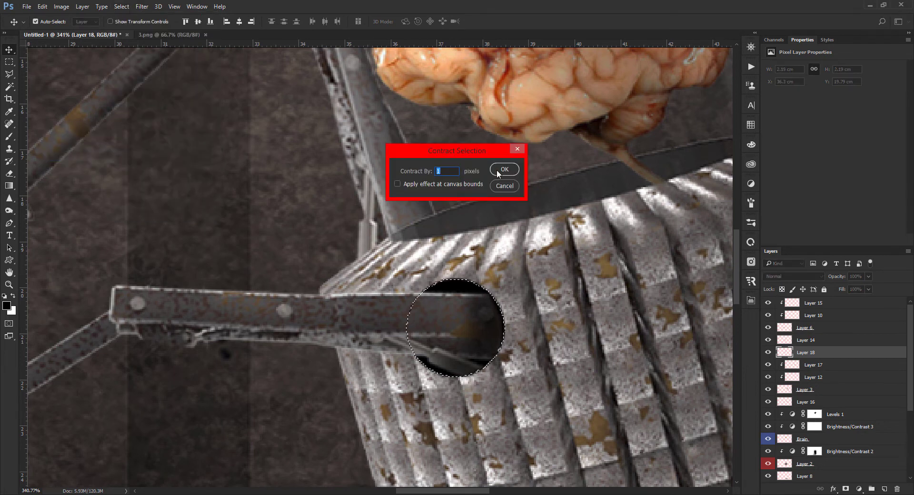
text(7)
click(503, 169)
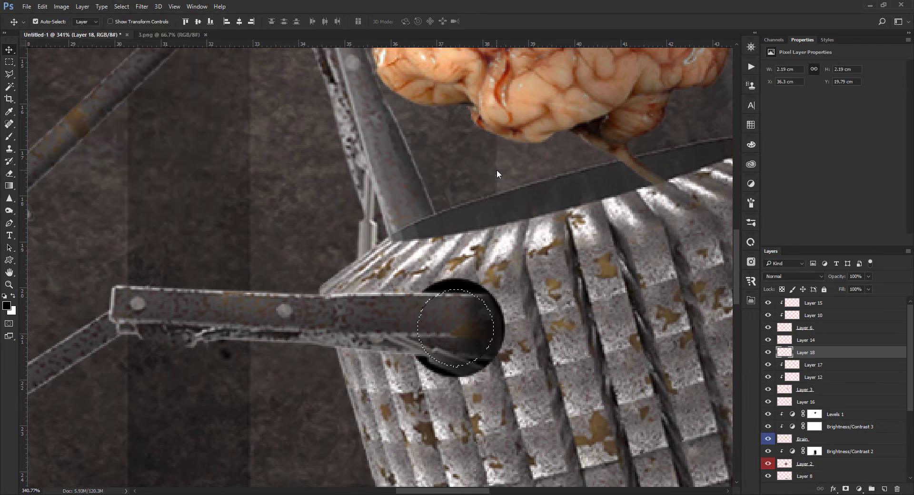
Deselect and enlarge the black circle on Layer 18 to about 2.65 cm.
key(ctrl+d)
key(ctrl+t)
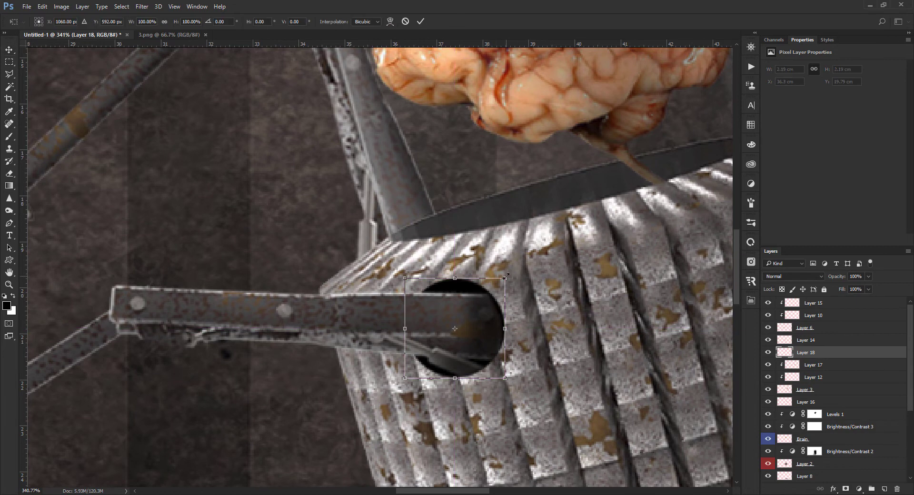
drag(505, 277, 513, 269)
key(Return)
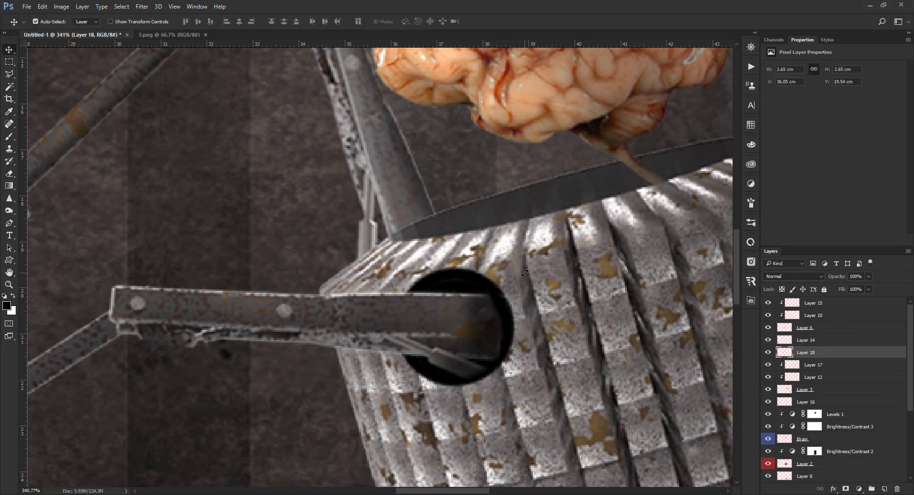
click(142, 6)
Apply Eye Candy 7 Chrome with its Lumps surface settings to the left socket circle.
click(105, 217)
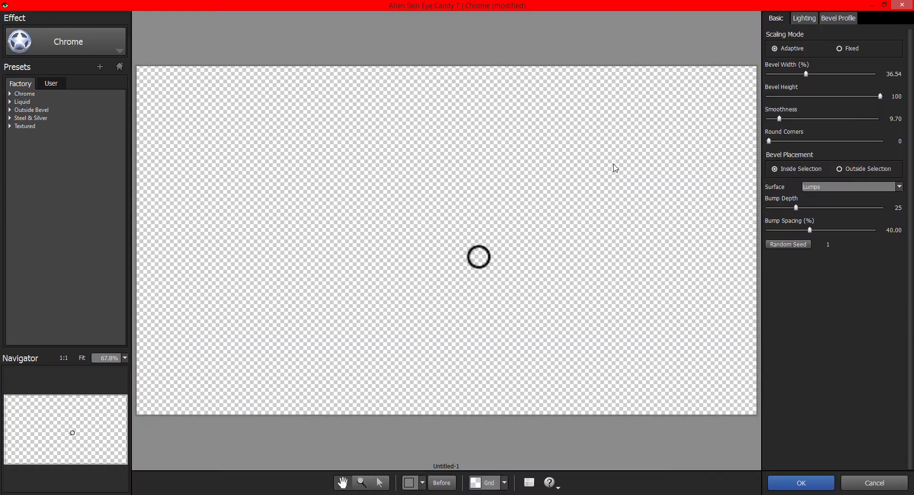
click(802, 483)
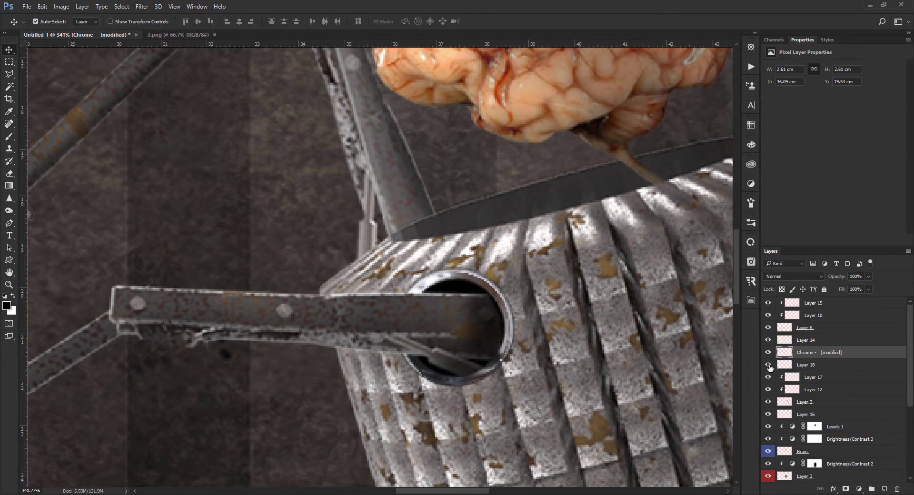
Review Layers 18, 16, 17 and 3 in the layer stack.
click(806, 366)
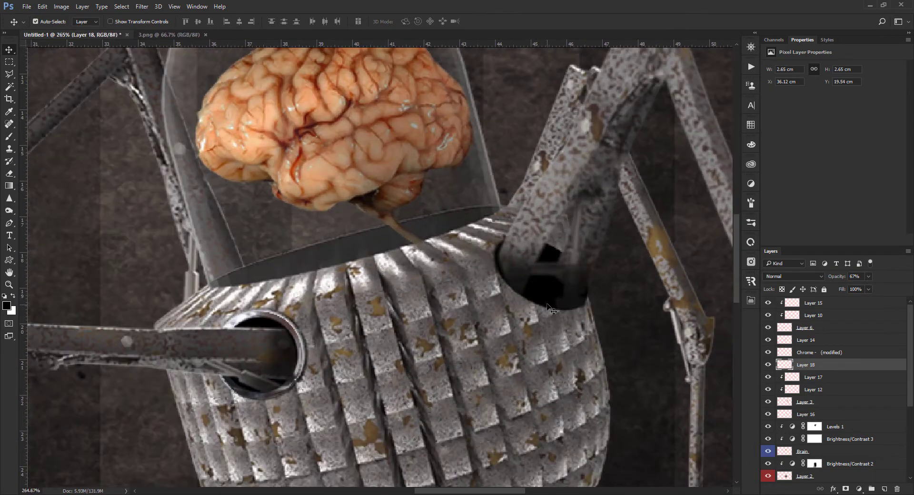
click(804, 415)
scroll(574, 322, up, 1)
click(617, 318)
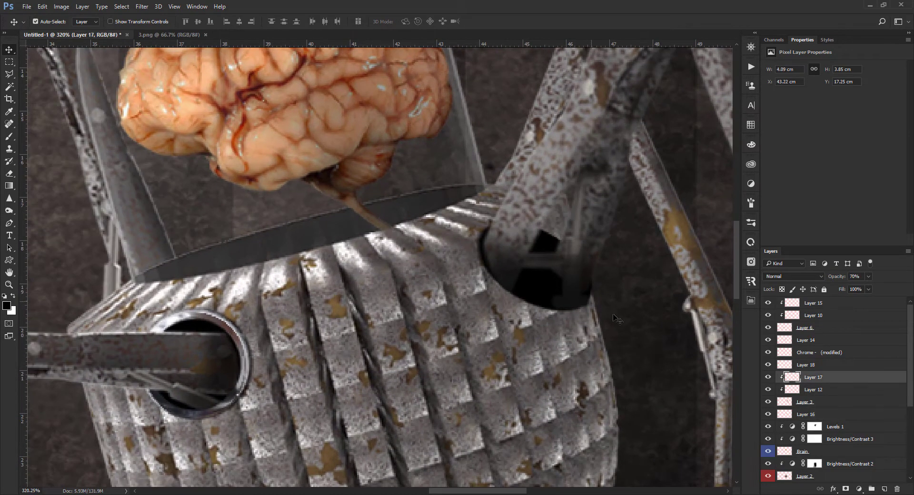
click(783, 403)
key(e)
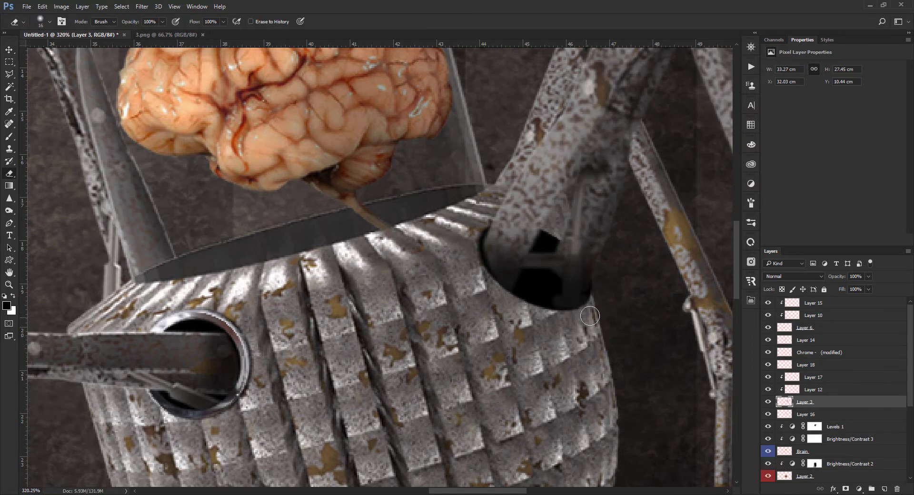
Add Layer 19 below Layer 16 and load the dark hole's outline as a selection.
click(803, 416)
key(b)
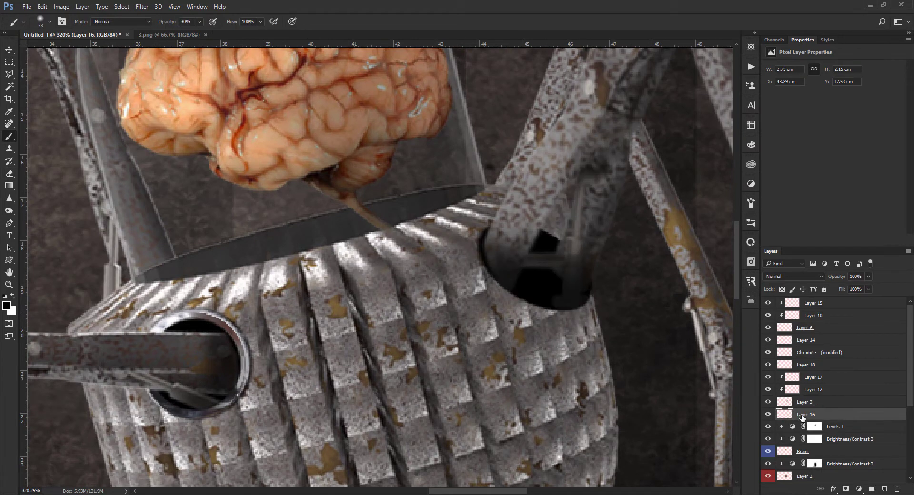
key(ctrl+shift+alt+n)
ctrl+click(784, 416)
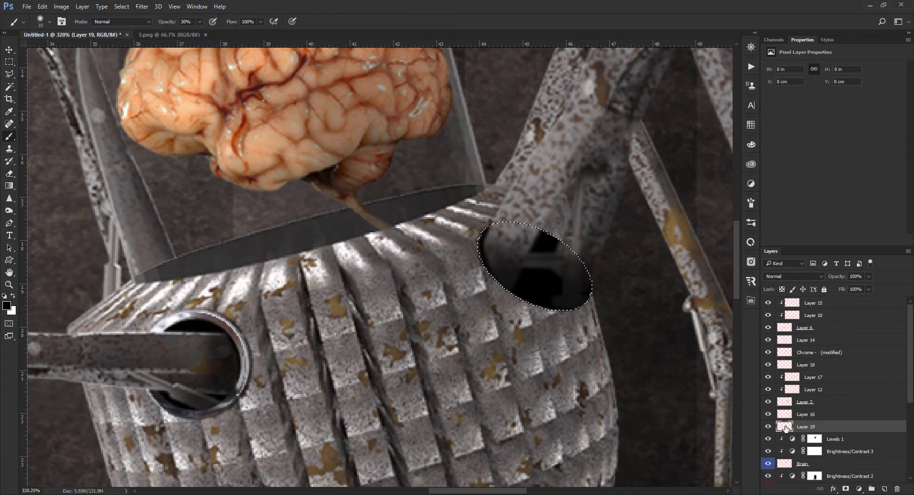
Contract the hole selection by 6 px and rerun the Eye Candy chrome on a new layer.
click(141, 7)
click(64, 158)
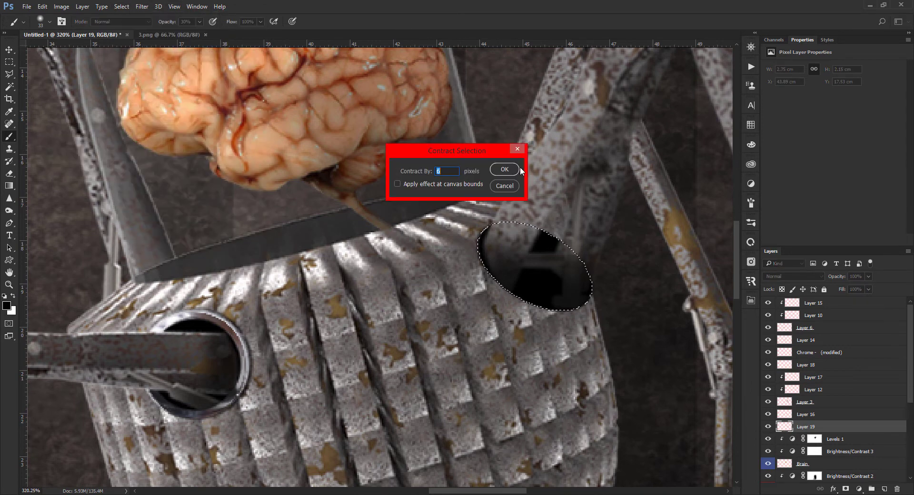
click(500, 169)
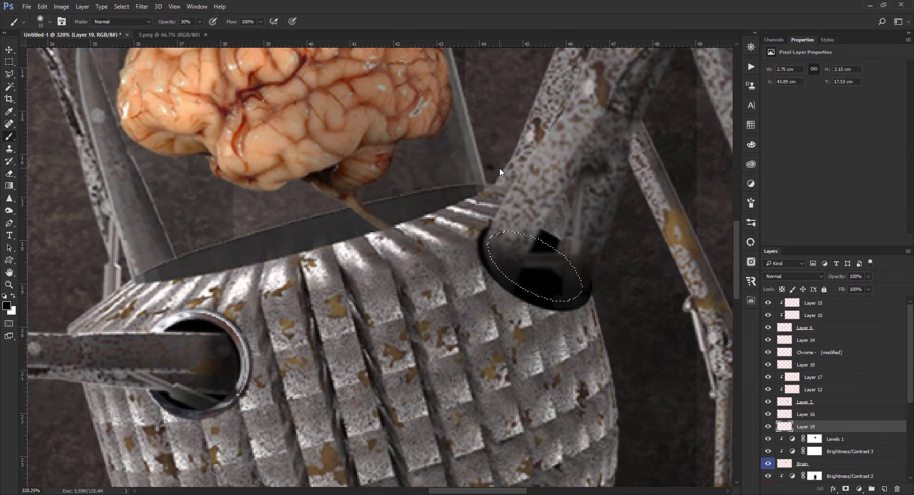
click(150, 8)
key(ctrl+shift+alt+n)
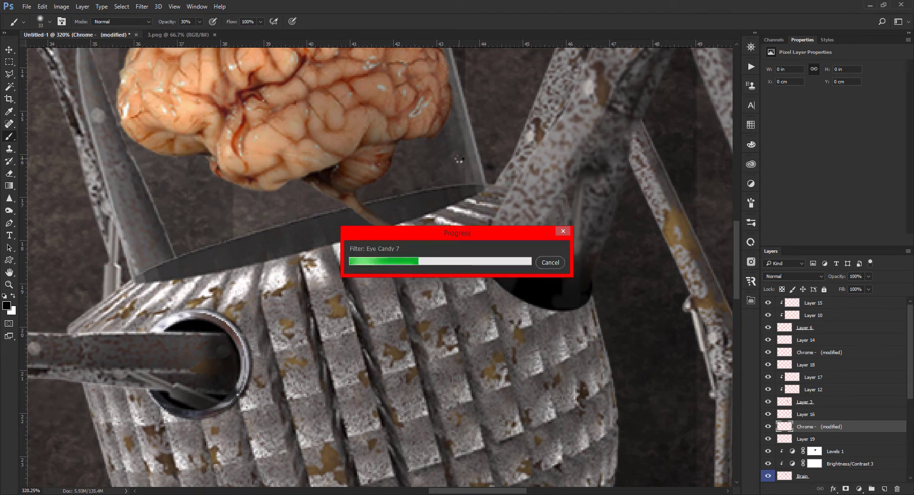
key(ctrl+t)
Enlarge the chrome rim around the hole and erase its right edge beside the leg.
drag(482, 225, 458, 210)
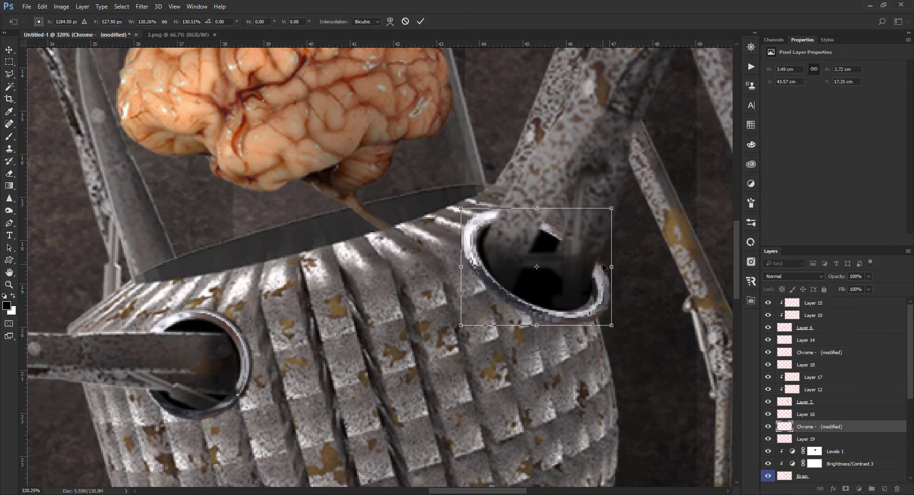
key(Return)
scroll(604, 266, up, 1)
key(b)
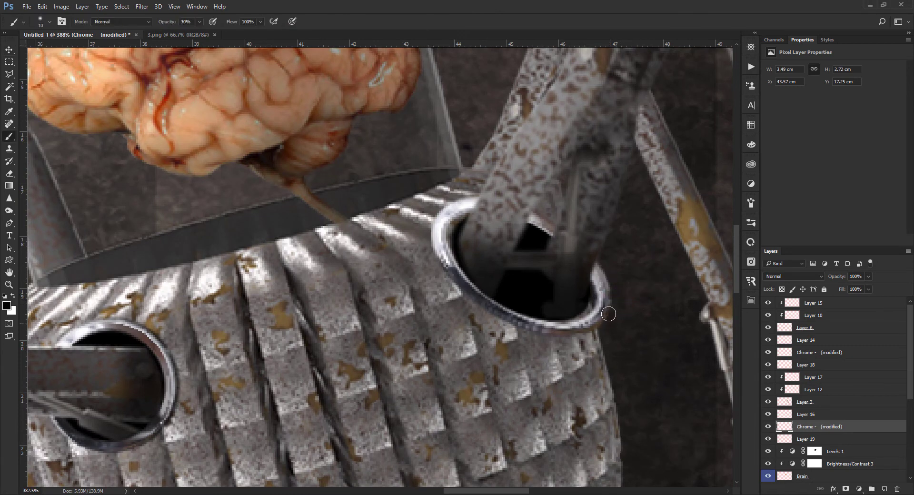
key(e)
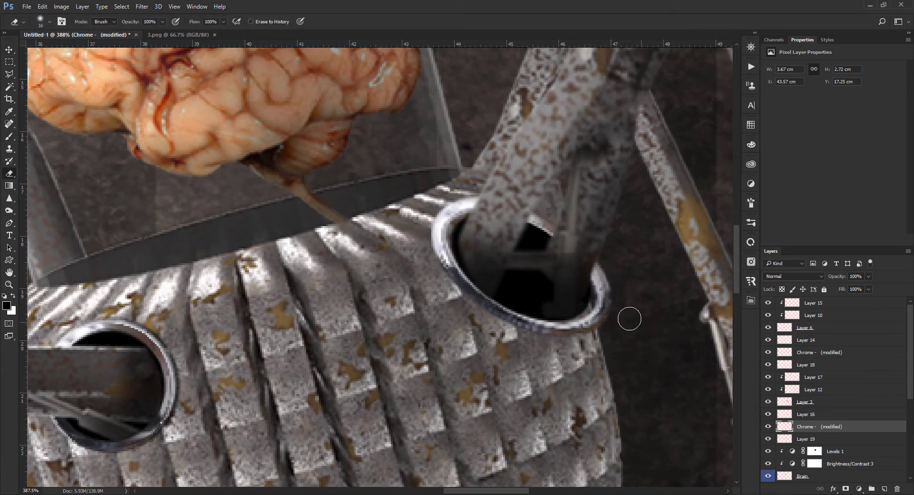
drag(603, 326, 599, 303)
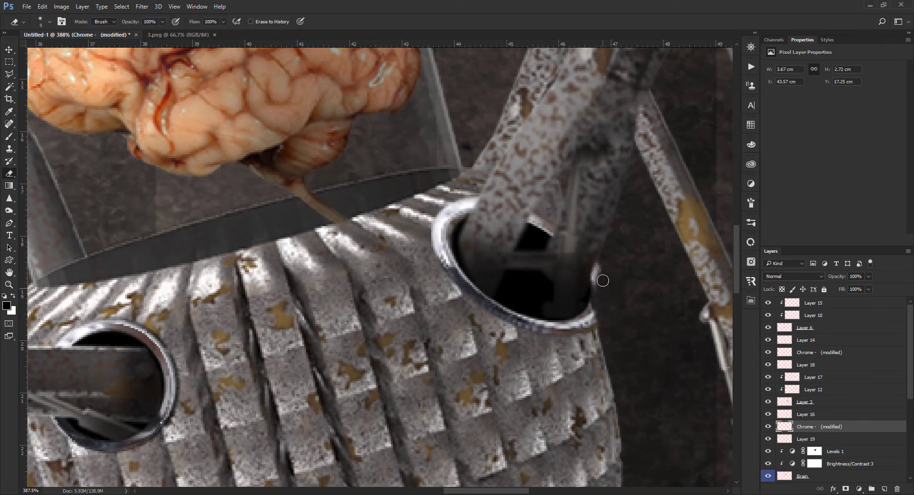
scroll(595, 286, down, 5)
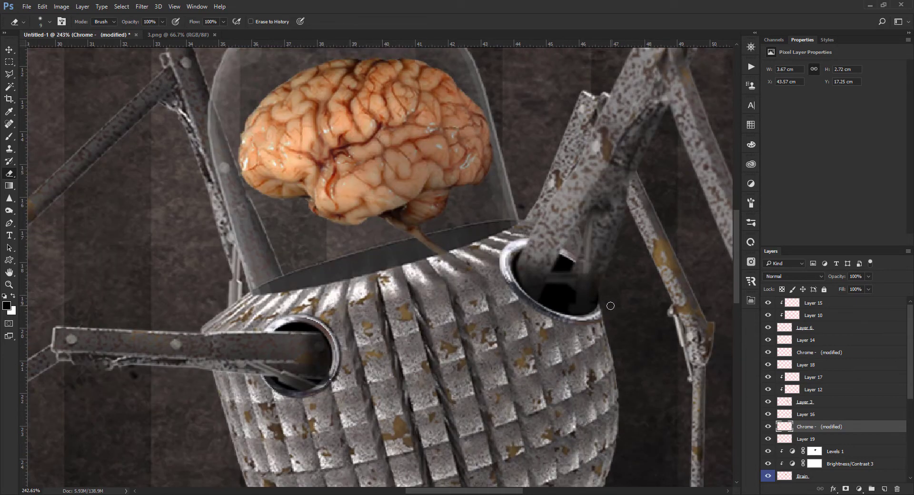
scroll(610, 305, up, 1)
scroll(612, 319, up, 4)
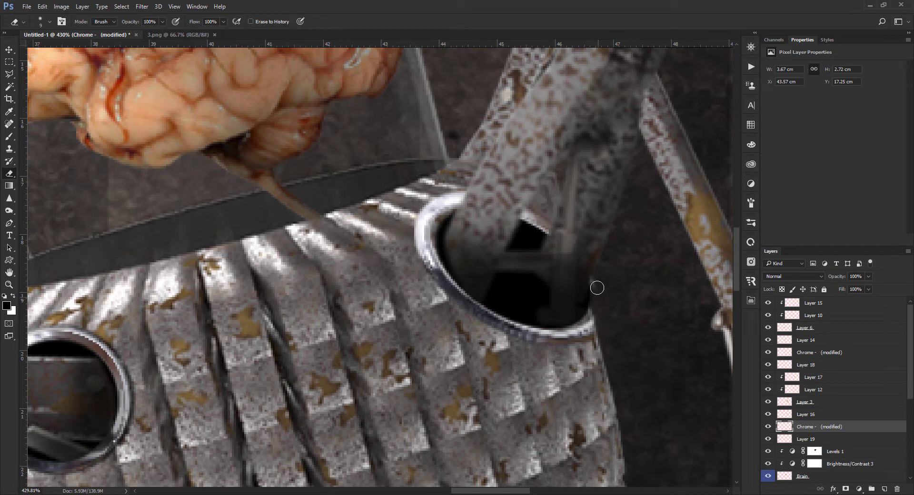
Warp the rim's lower right corner upward to follow the basket's curve.
key(ctrl+t)
right_click(581, 327)
click(601, 400)
drag(627, 348, 626, 334)
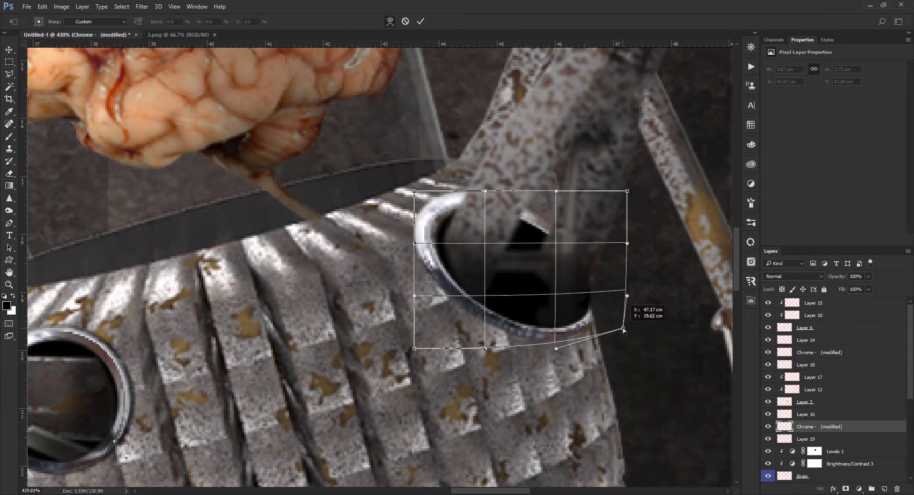
key(Return)
Pan around the canvas to review both chrome socket rims.
scroll(320, 247, down, 10)
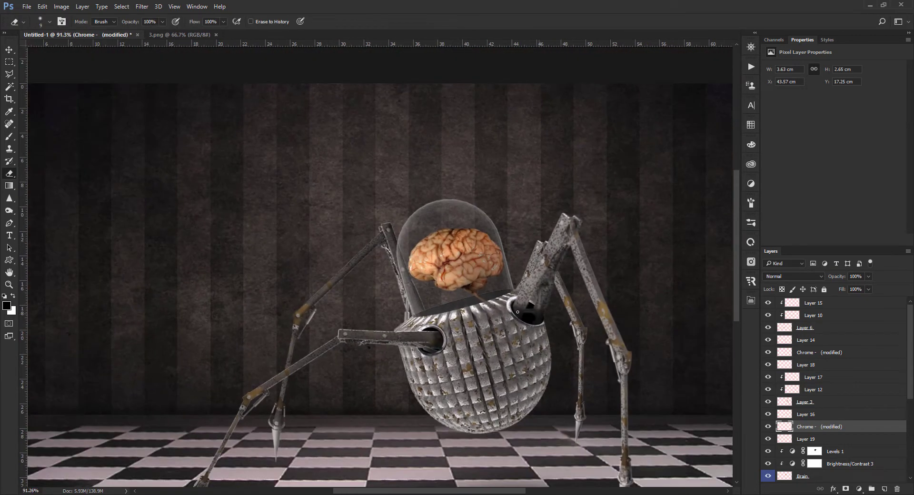
key(v)
scroll(320, 247, up, 1)
scroll(469, 245, up, 1)
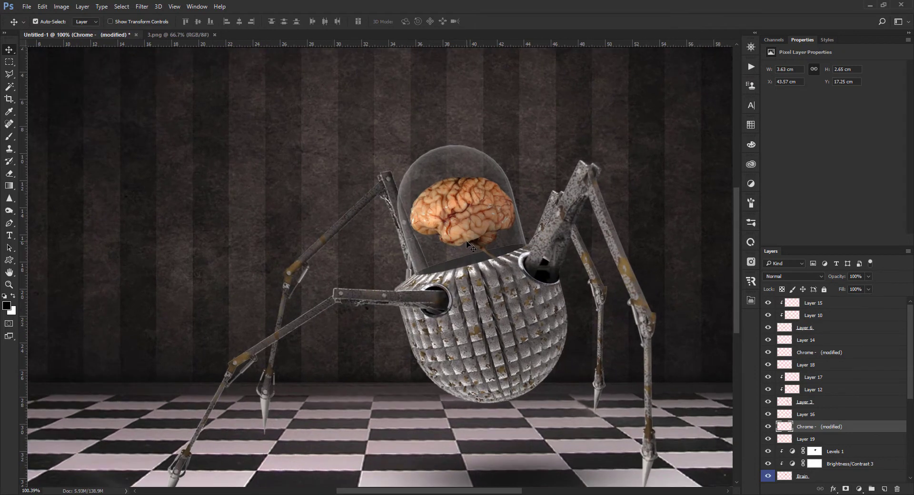
key(b)
scroll(469, 286, down, 1)
scroll(550, 283, down, 1)
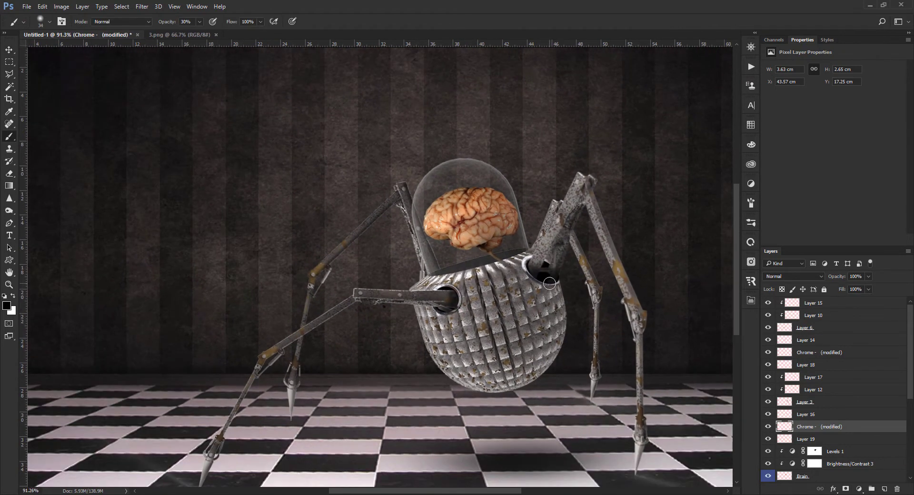
scroll(550, 282, down, 1)
scroll(292, 292, down, 2)
scroll(292, 292, up, 2)
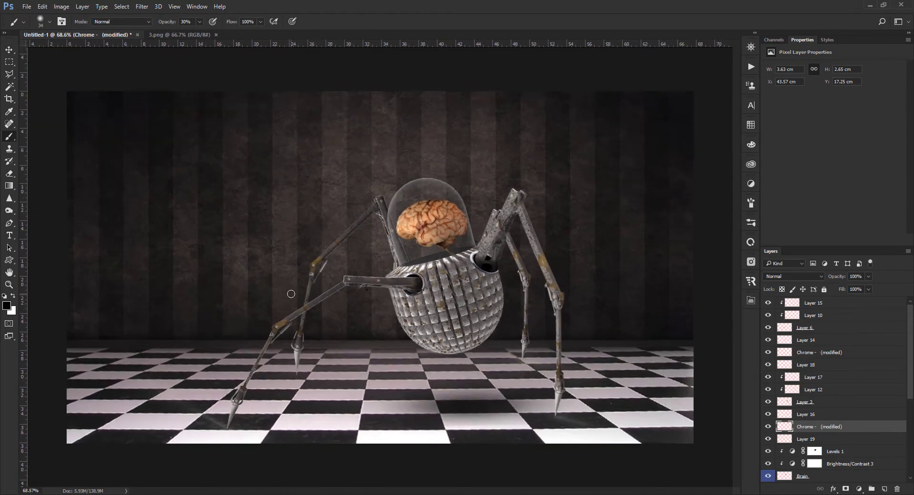
key(v)
scroll(294, 298, down, 2)
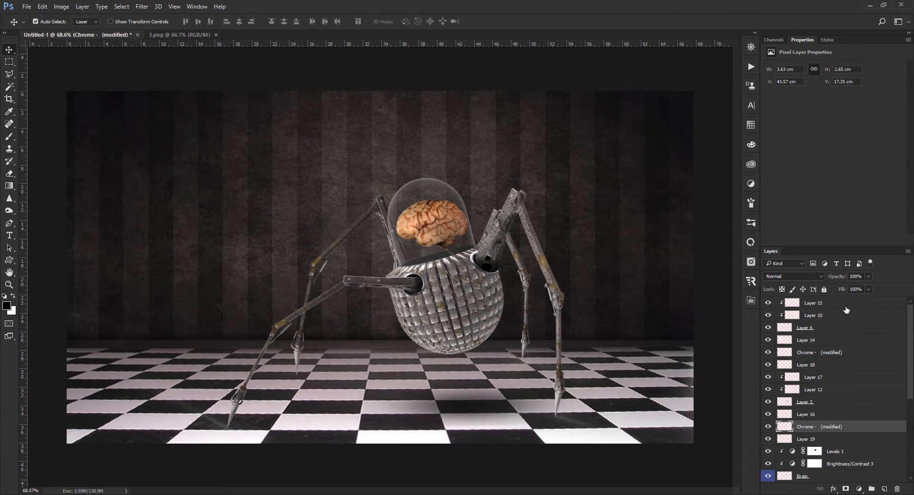
key(alt+bracketleft)
key(alt+bracketleft)
key(alt+bracketleft)
key(alt+bracketleft)
key(alt+bracketleft)
key(alt+bracketleft)
key(alt+bracketleft)
key(alt+bracketleft)
key(alt+bracketleft)
Paint black on the Brightness/Contrast 1 mask with a ~767 px brush over the left floor.
key(b)
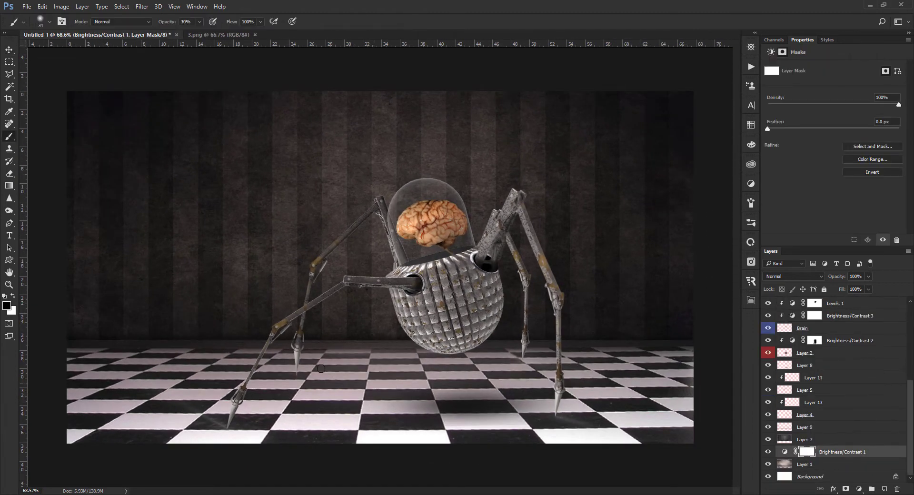
mouse_move(321, 369)
mouse_down()
mouse_move(232, 300)
mouse_move(228, 381)
mouse_up()
right_click(234, 169)
key(Escape)
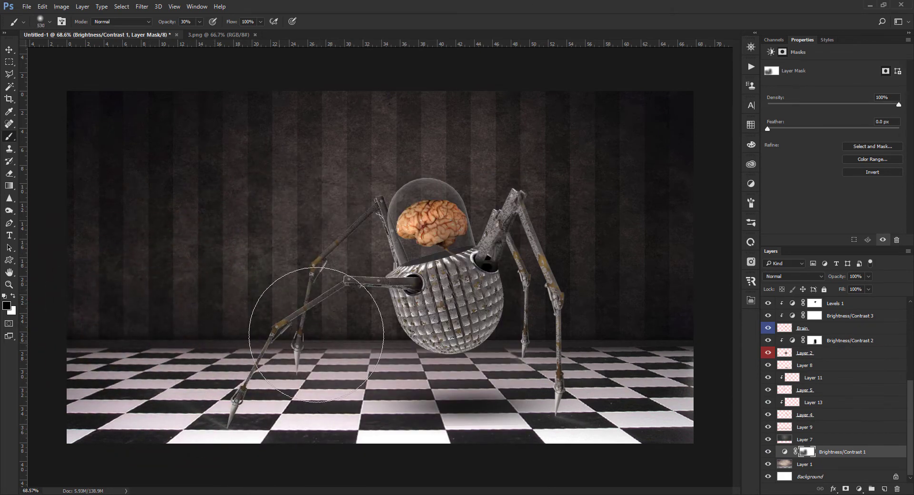
drag(316, 334, 309, 419)
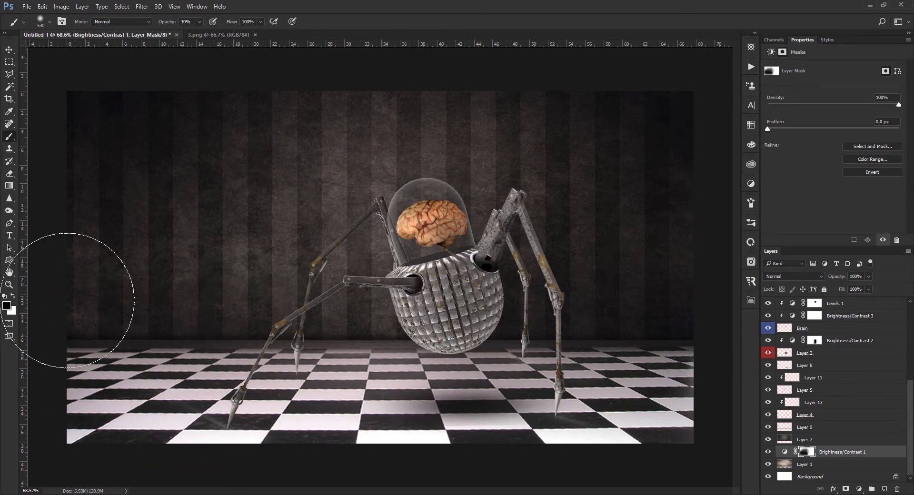
scroll(197, 334, down, 2)
scroll(318, 284, up, 2)
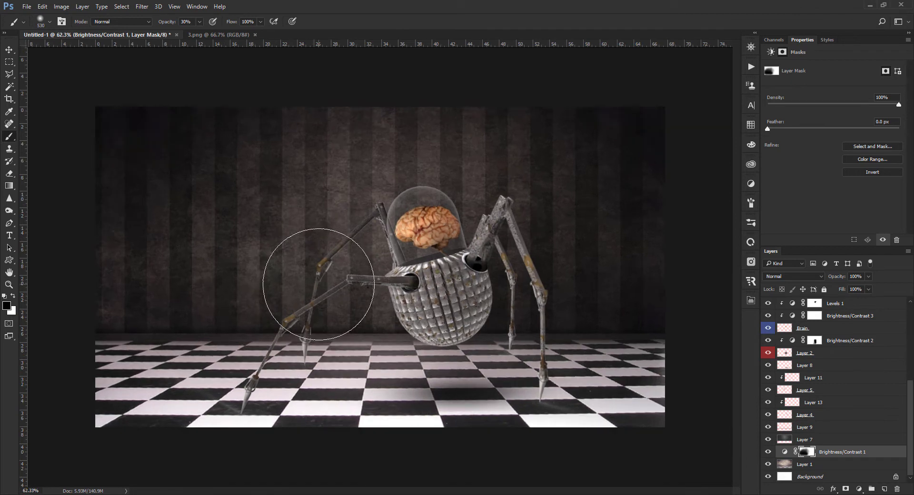
key(v)
scroll(318, 284, up, 1)
Open rusty.PNG and delete the white background around the toggle switch.
click(27, 6)
click(38, 27)
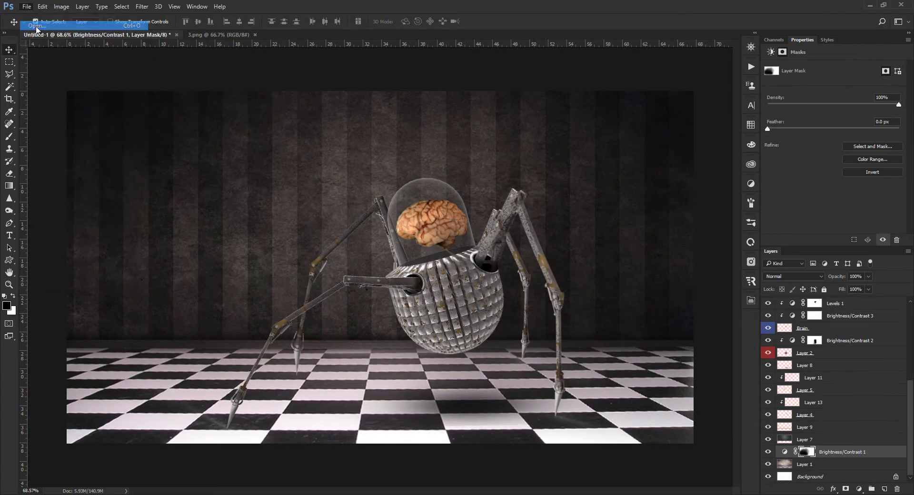
scroll(403, 271, down, 2)
click(219, 378)
click(594, 459)
scroll(348, 265, up, 5)
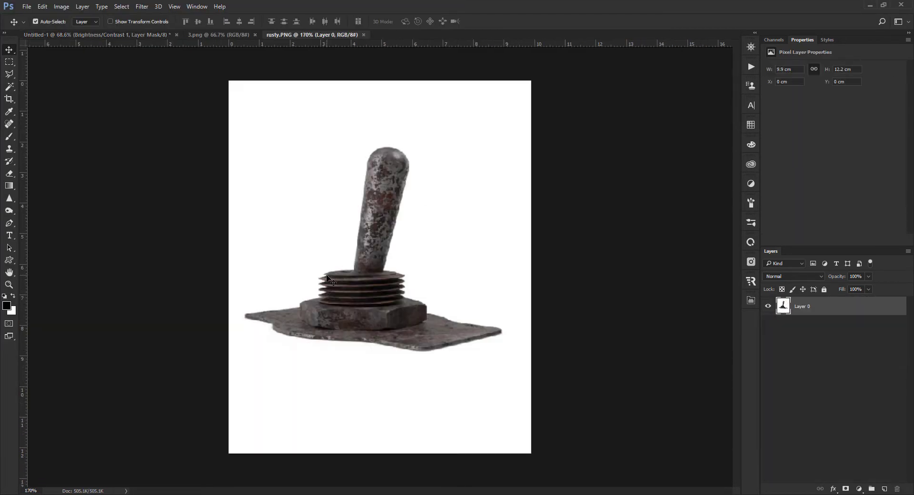
key(w)
click(309, 262)
key(Delete)
Drag the rusty switch into the composite and place its layer under Layer 19.
key(v)
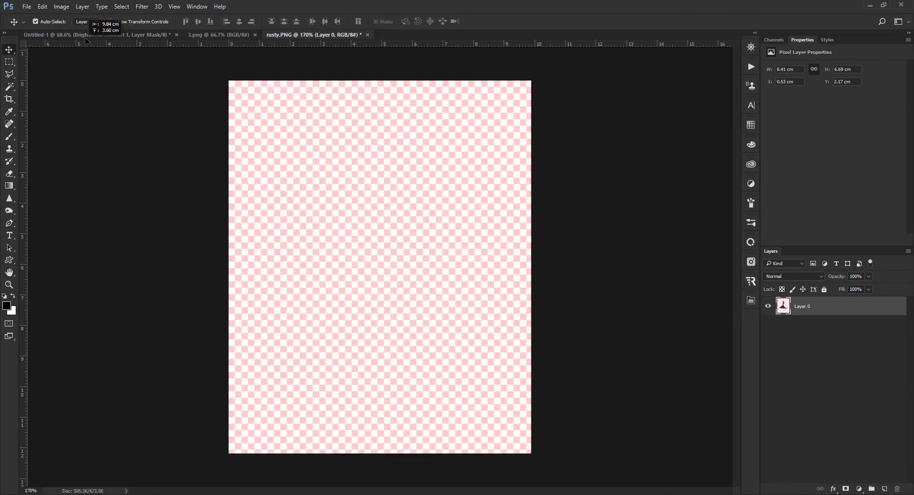
drag(309, 264, 405, 242)
scroll(405, 242, up, 5)
key(ctrl+t)
key(Return)
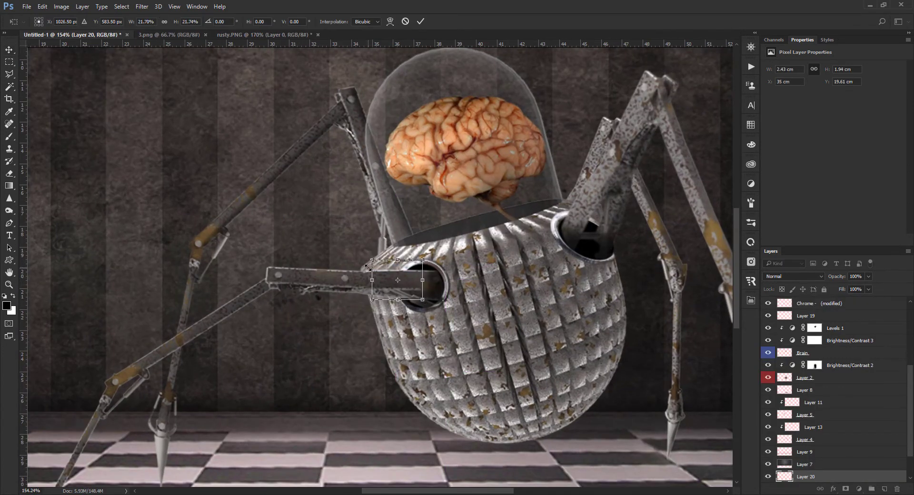
drag(784, 476, 784, 322)
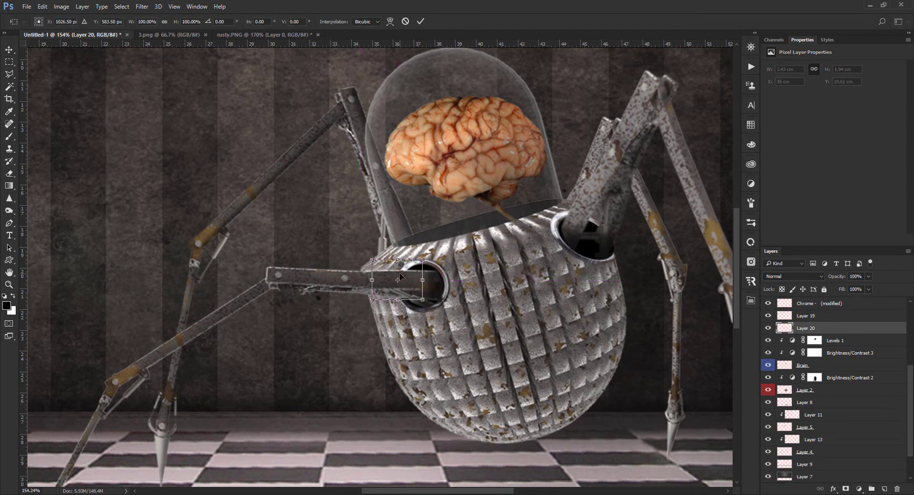
Position the switch on the body below the dome, scaled to 22%, and add a layer mask.
key(ctrl+t)
drag(384, 275, 404, 224)
scroll(404, 222, up, 3)
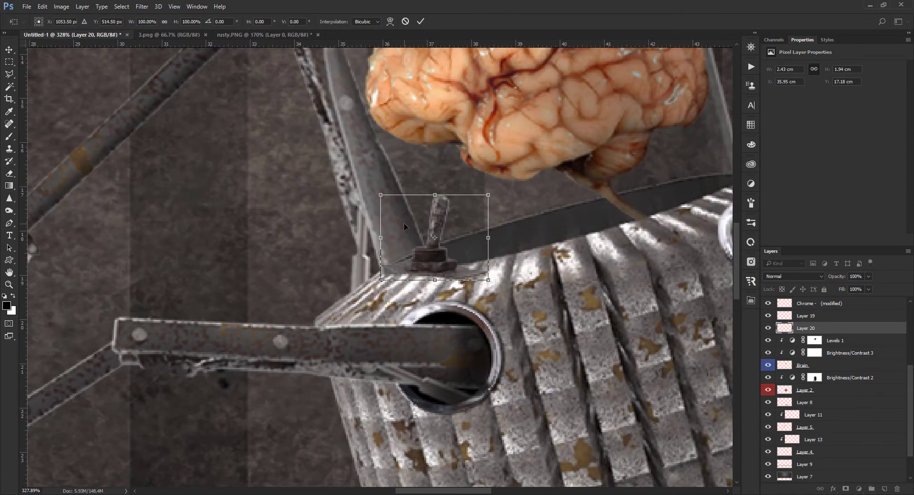
key(Return)
click(846, 489)
scroll(329, 291, up, 3)
Paint black on Layer 20's mask at full brush opacity along the switch base.
scroll(328, 291, down, 2)
key(b)
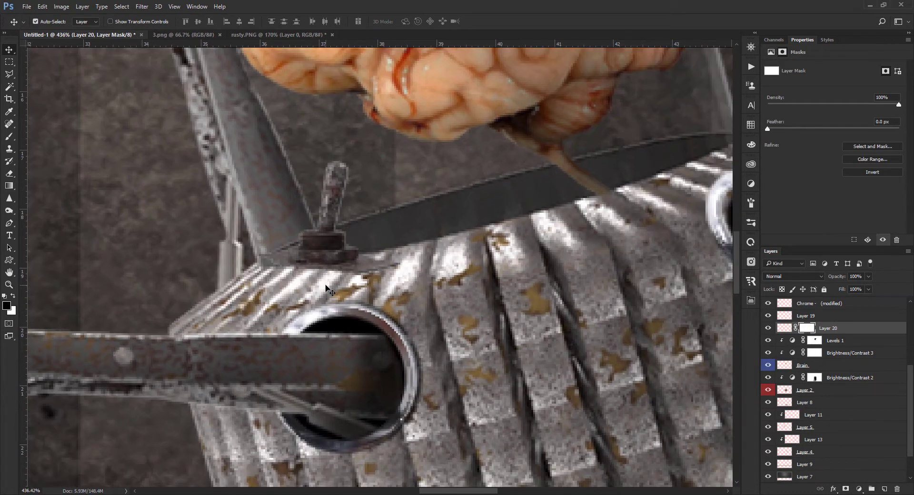
key(0)
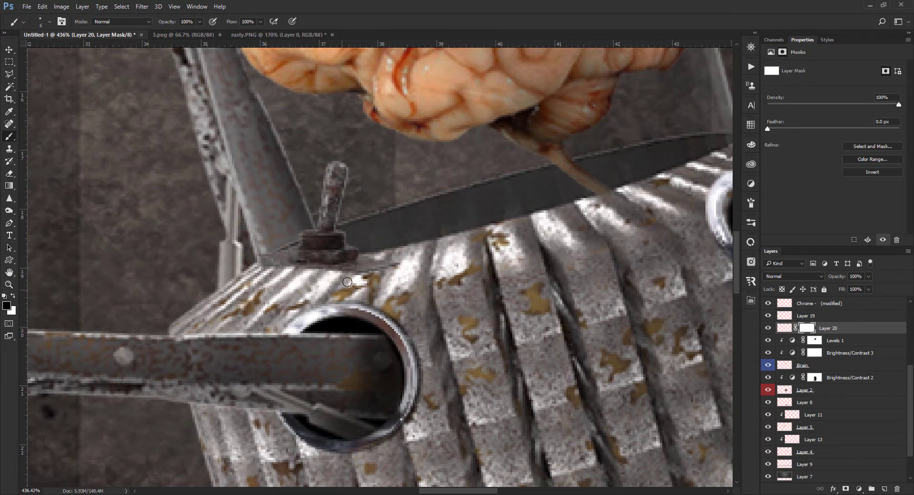
drag(356, 267, 308, 270)
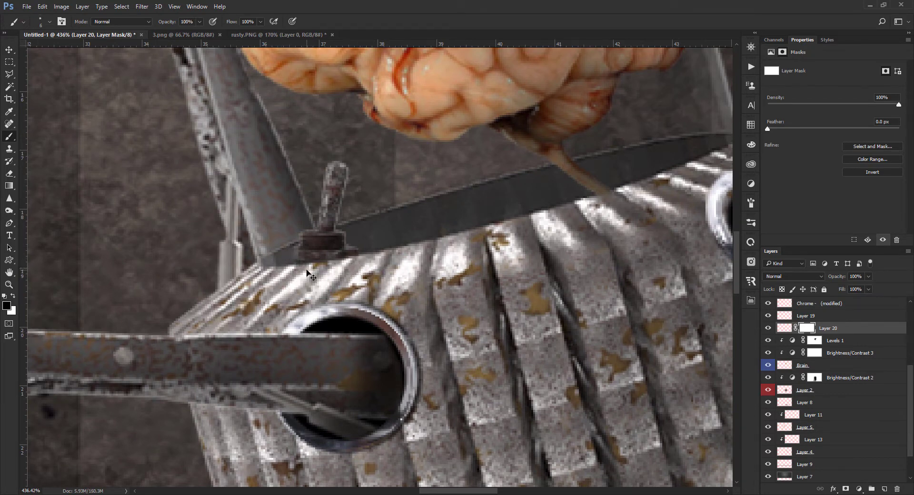
drag(307, 272, 365, 259)
Nudge the switch slightly left, mask out its lower edge, and restore 100% layer opacity.
key(v)
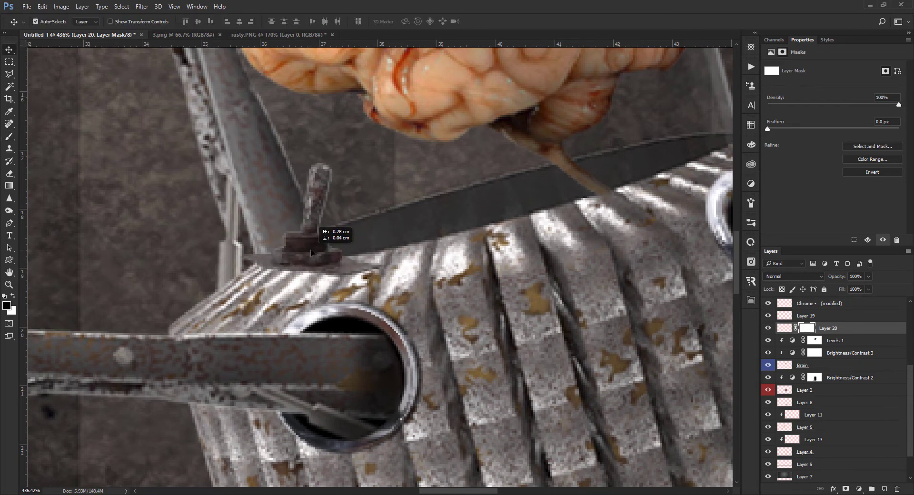
drag(838, 276, 821, 279)
scroll(259, 238, up, 3)
key(b)
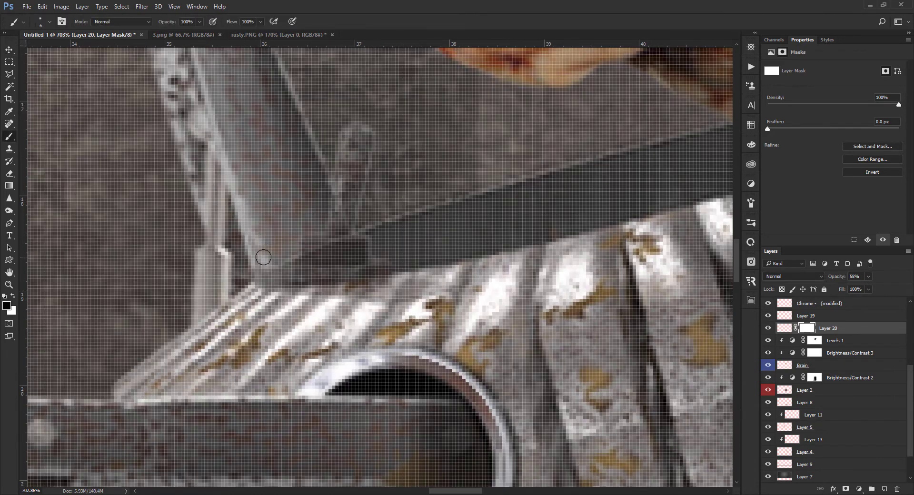
drag(453, 293, 267, 297)
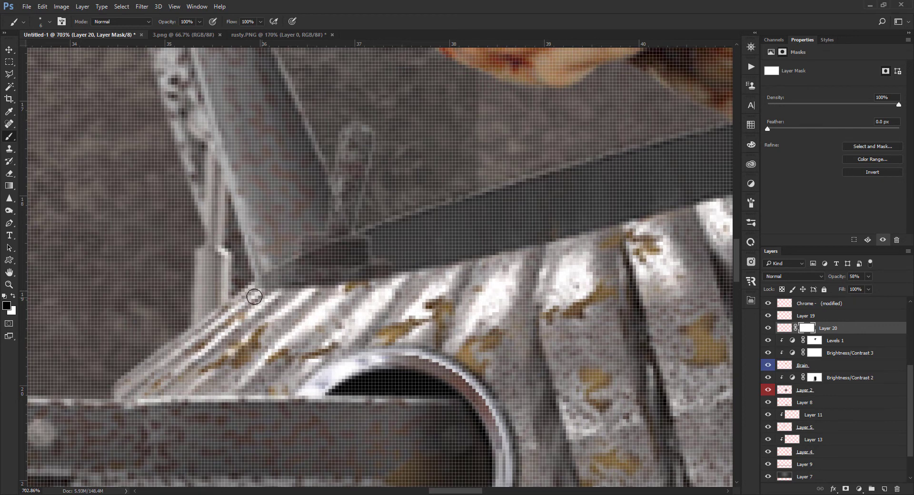
key(v)
scroll(220, 302, down, 3)
key(0)
scroll(369, 305, down, 4)
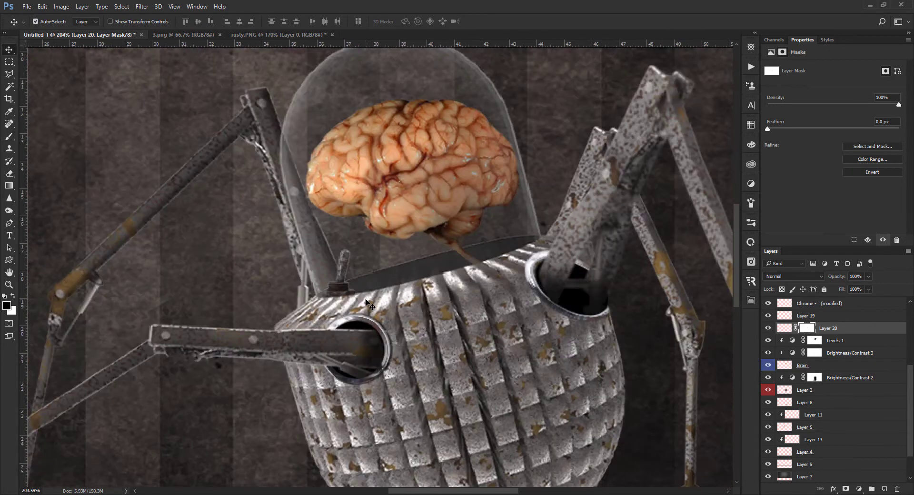
scroll(370, 305, up, 1)
Duplicate the switch below Layer 20, scaled to about 71% and shifted right.
key(ctrl+j)
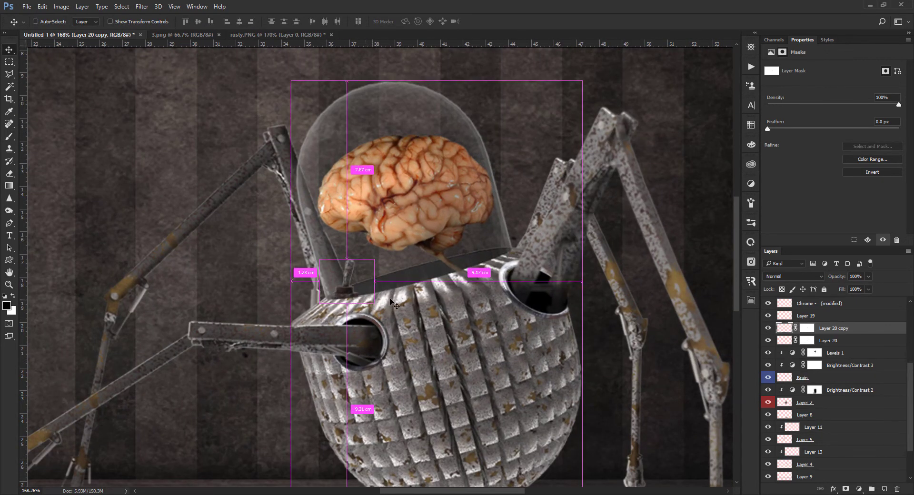
drag(841, 340, 843, 346)
key(ctrl+t)
drag(374, 259, 369, 281)
key(Return)
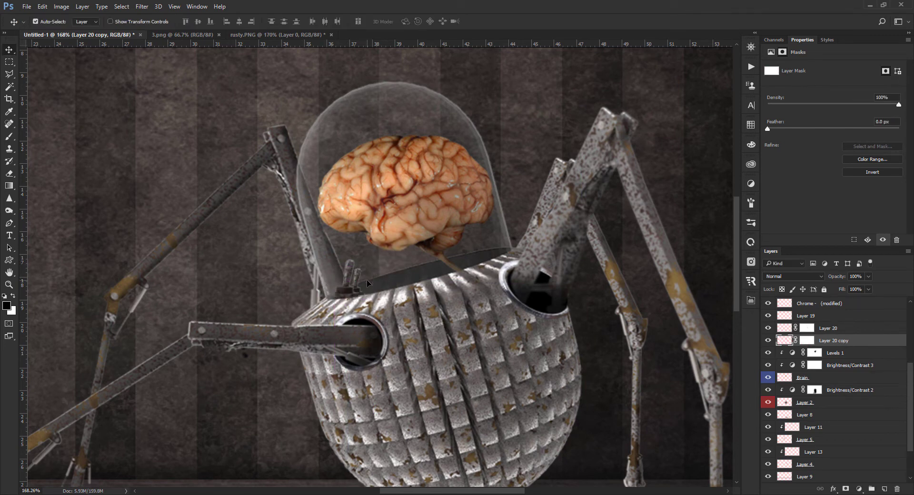
Tilt the second switch by about -5.7°.
key(ctrl+t)
drag(384, 269, 382, 265)
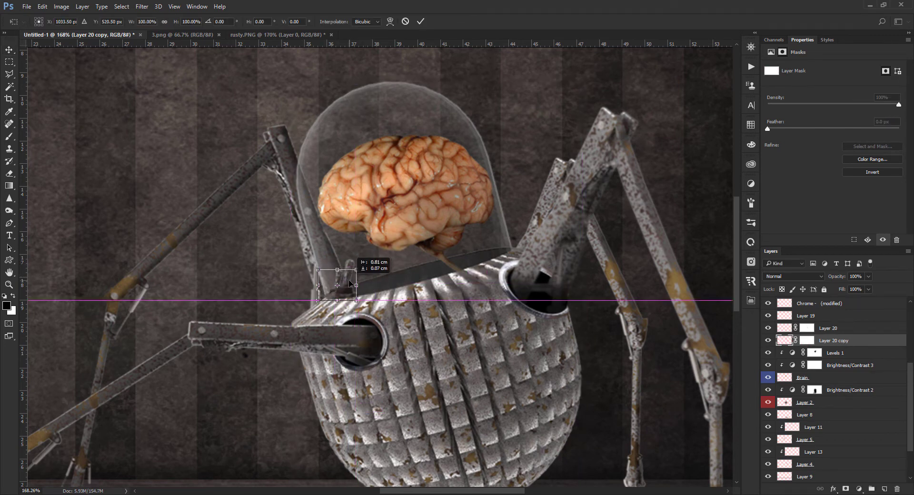
key(Return)
alt+scroll(356, 301, up, 1)
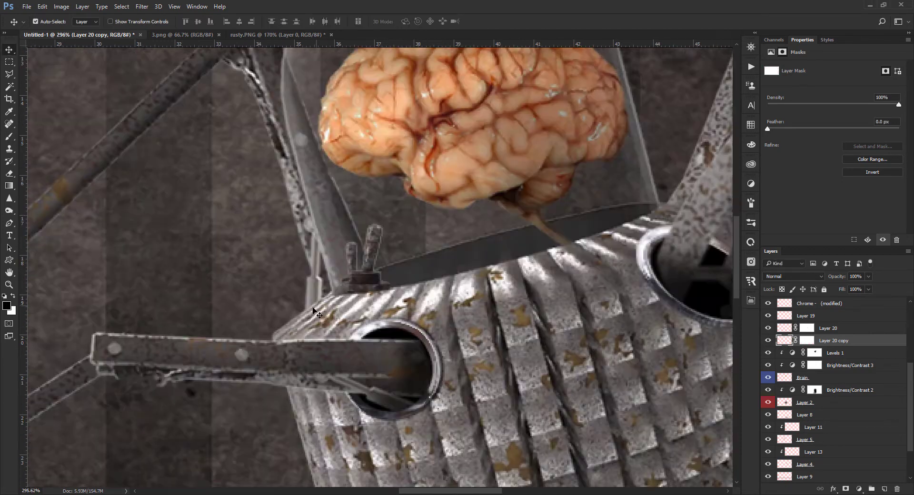
alt+scroll(357, 301, up, 5)
Target the copy's layer mask with the Brush to blend its base into the body.
key(b)
key(ctrl+backslash)
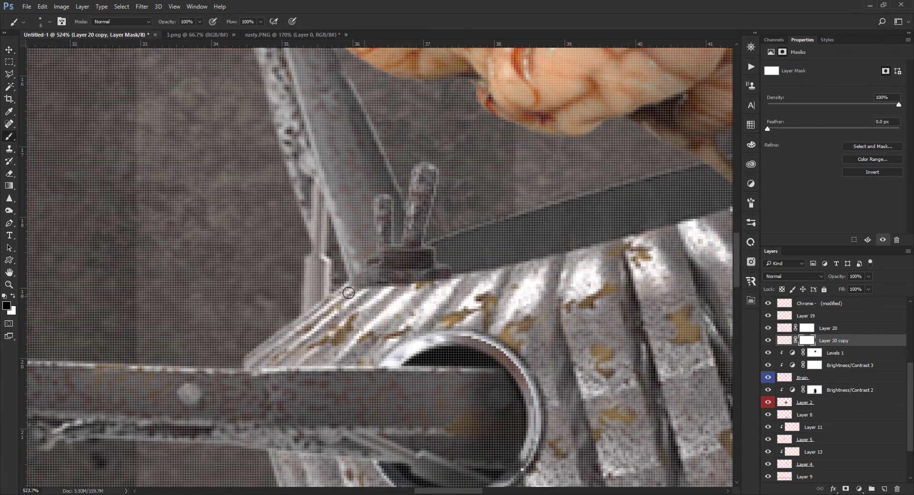
key(ctrl+0)
key(v)
alt+scroll(454, 296, up, 2)
alt+scroll(453, 296, up, 2)
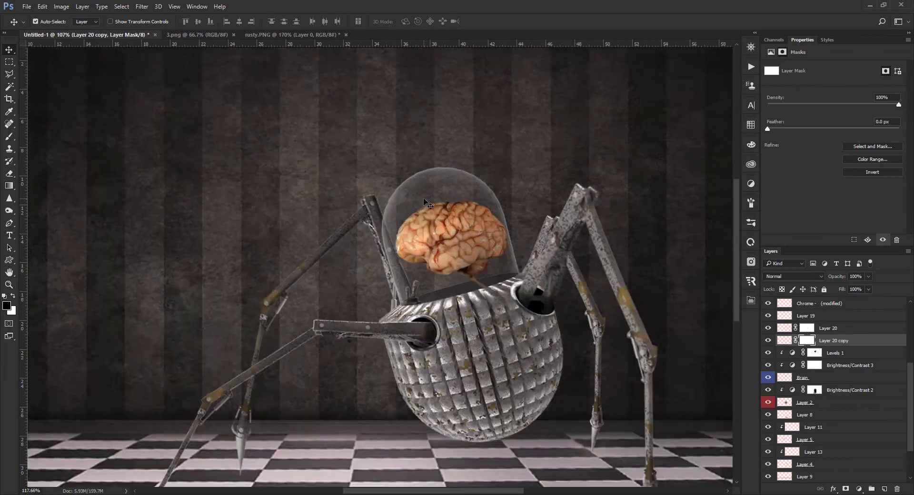
alt+scroll(453, 296, up, 2)
alt+scroll(453, 297, down, 2)
Select the topmost layer, Layer 15, and play the Copper action on the scene.
click(809, 303)
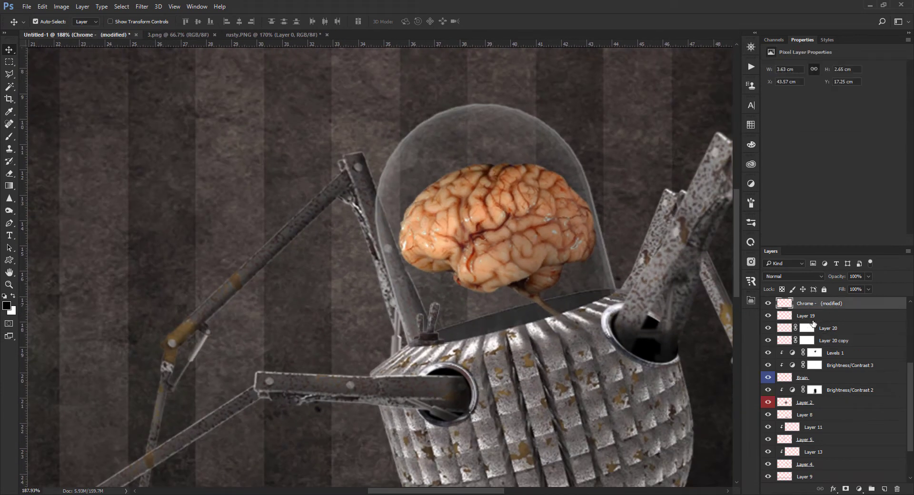
scroll(814, 306, up, 5)
click(813, 303)
scroll(813, 305, down, 3)
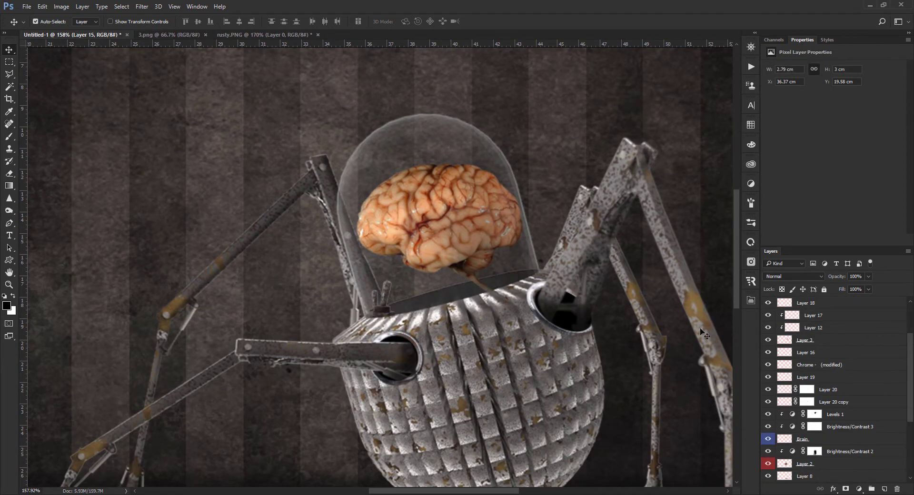
alt+scroll(639, 340, down, 5)
click(751, 66)
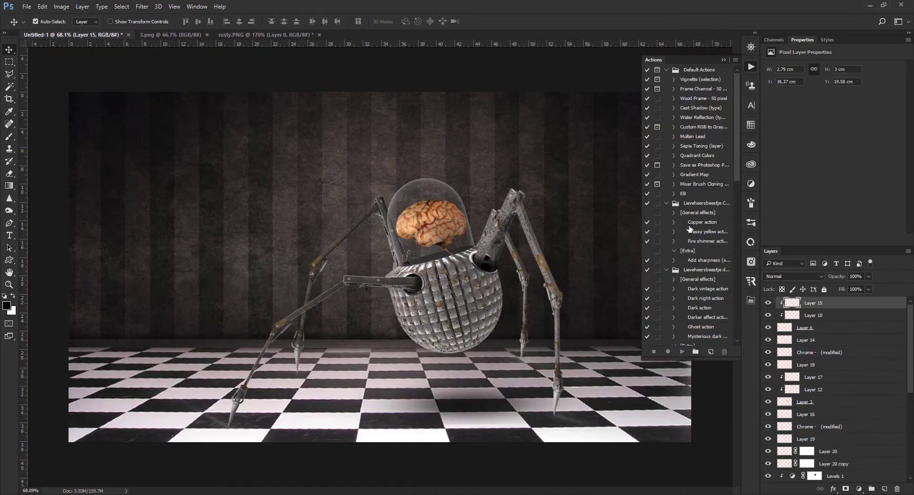
click(702, 222)
click(682, 351)
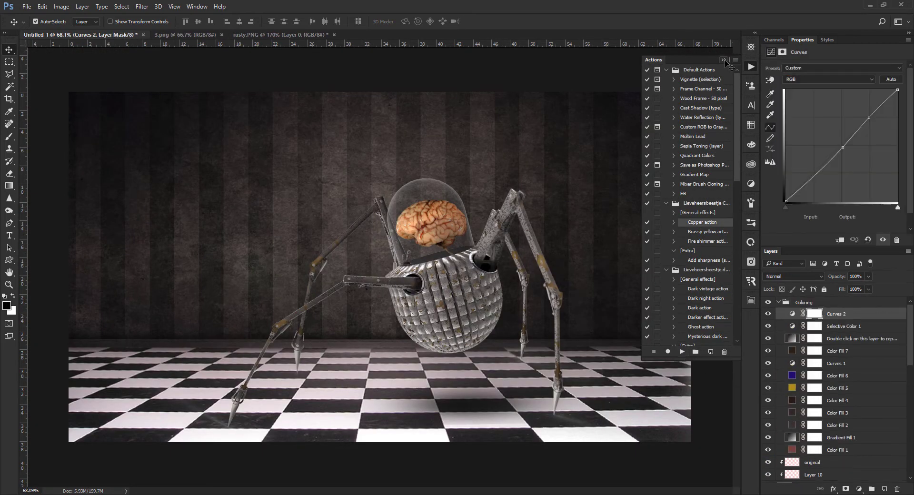
click(724, 60)
Hide the Color Fill 6 and Color Fill 1 layers and collapse the Coloring group.
click(768, 376)
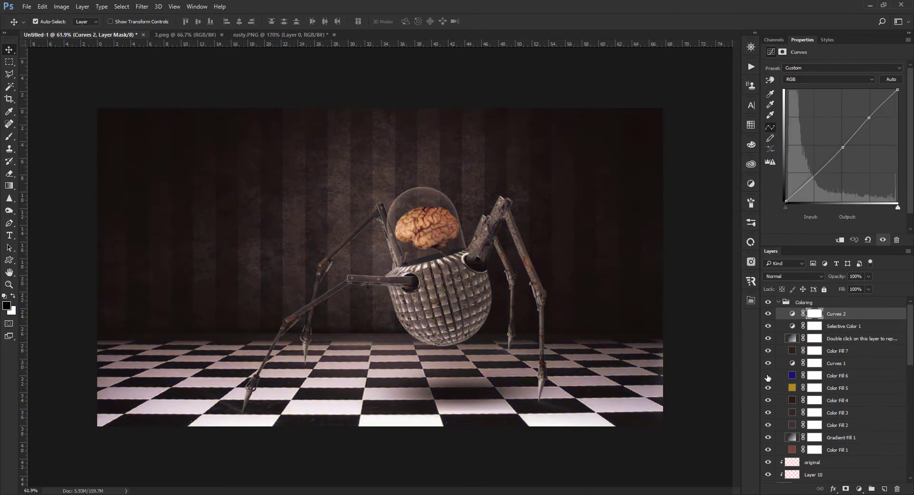
alt+scroll(485, 381, up, 1)
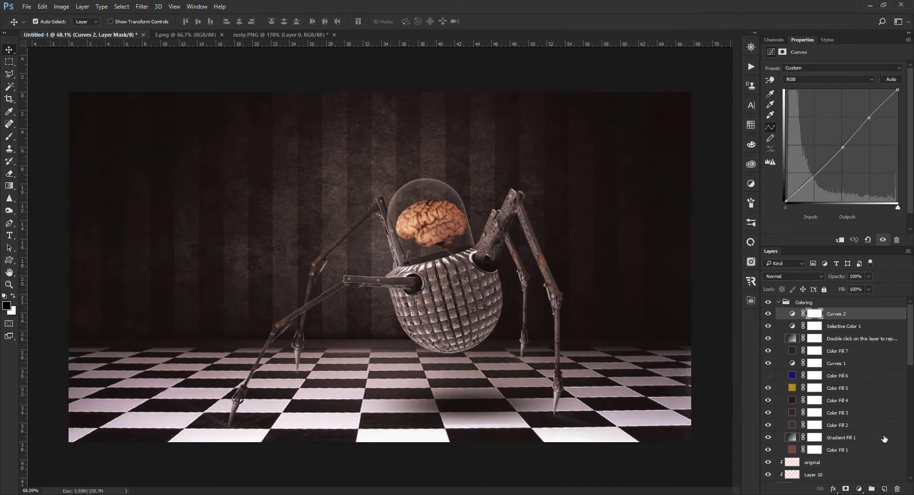
click(768, 450)
alt+scroll(589, 406, down, 1)
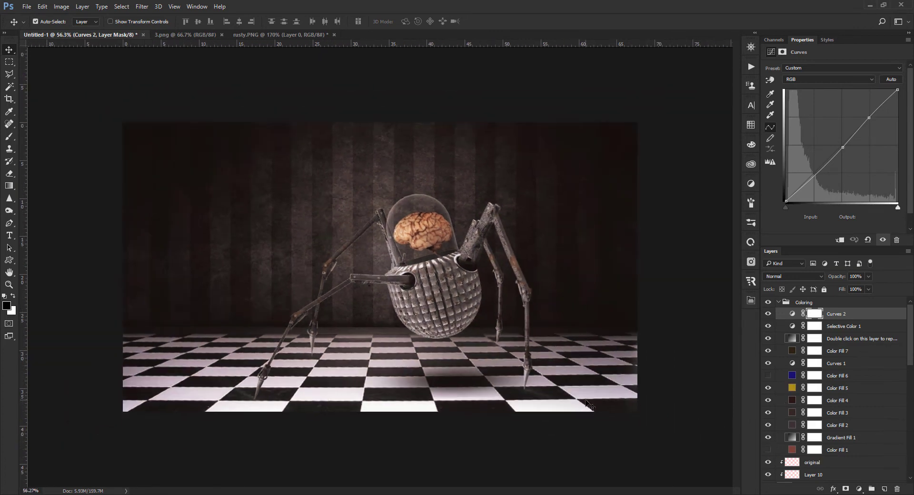
click(779, 303)
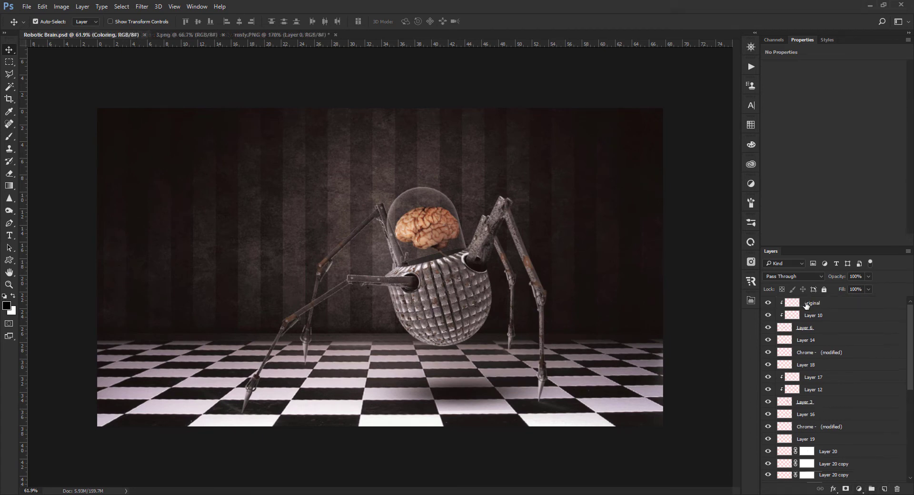
Add a Color Lookup layer using the Kodak 5218 Kodak 2383 LUT, blended as Lighter Color.
click(859, 489)
click(819, 432)
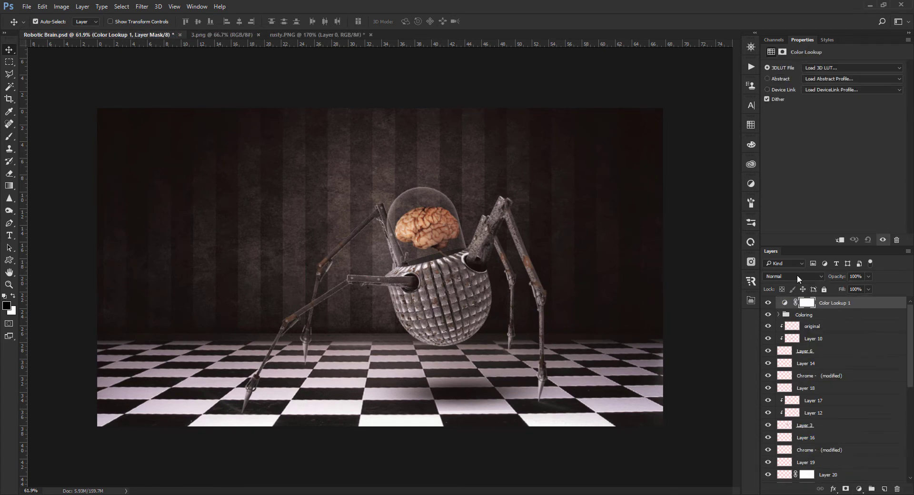
click(851, 68)
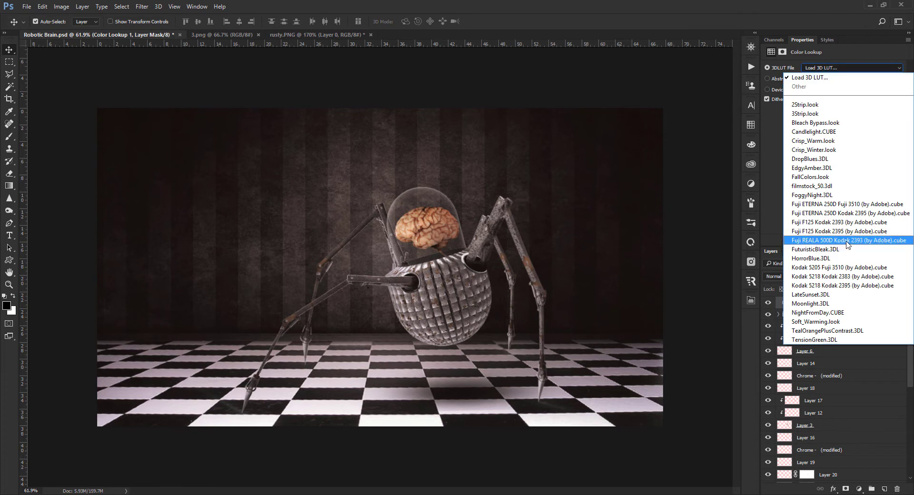
click(847, 241)
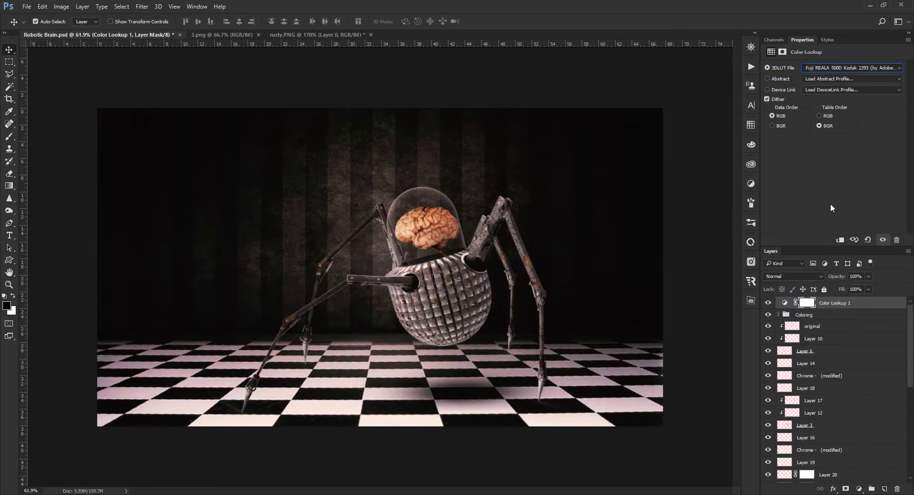
click(851, 68)
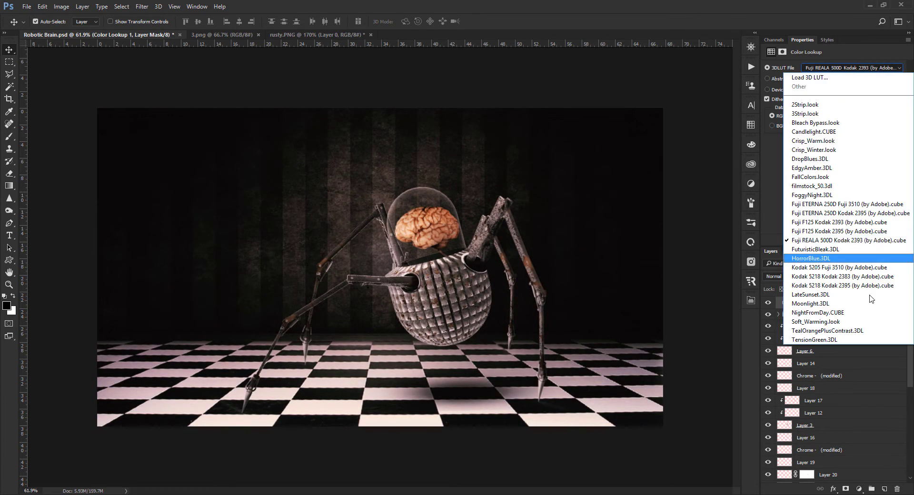
click(866, 276)
click(793, 277)
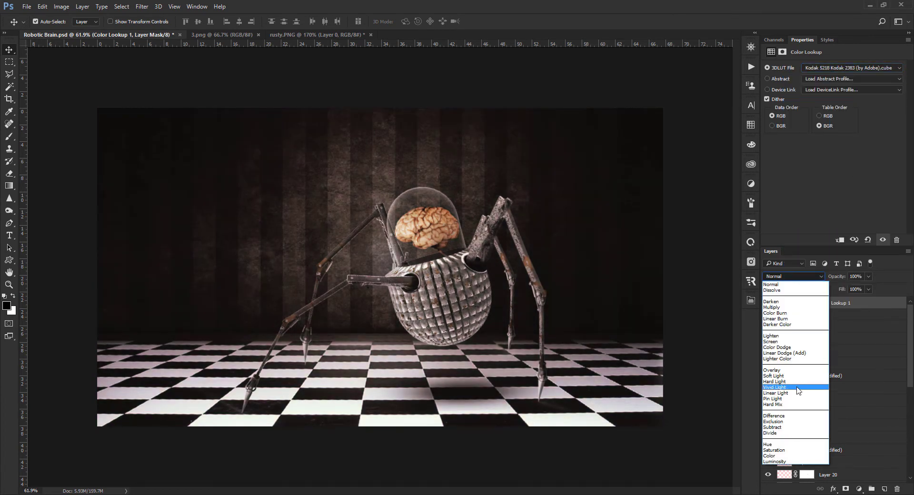
click(798, 359)
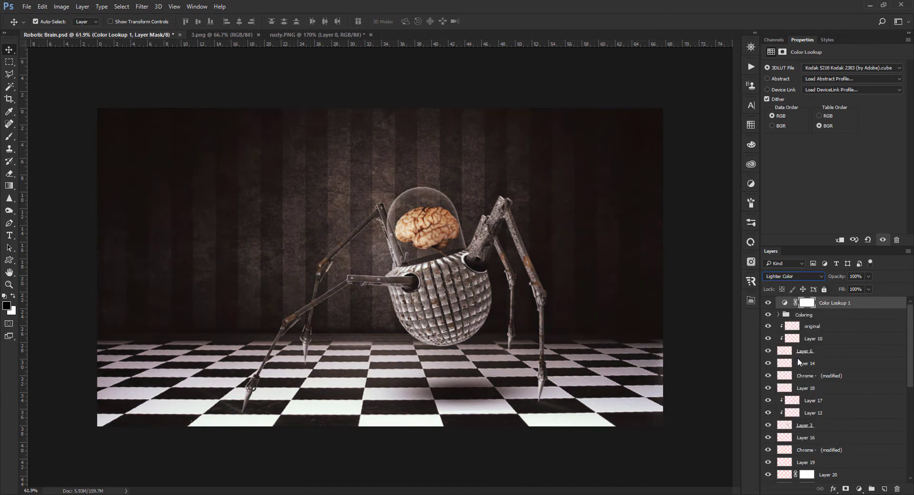
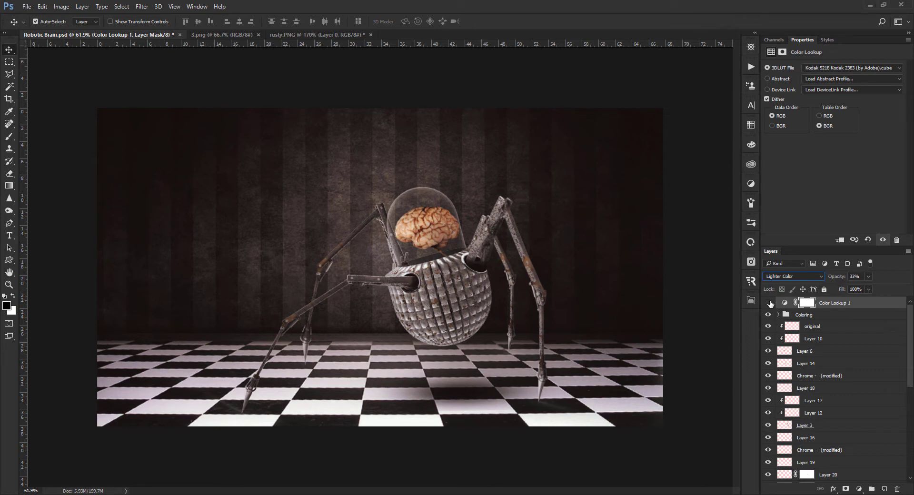
Hide the Color Lookup 1 adjustment and the Coloring group to view the ungraded scene.
click(768, 303)
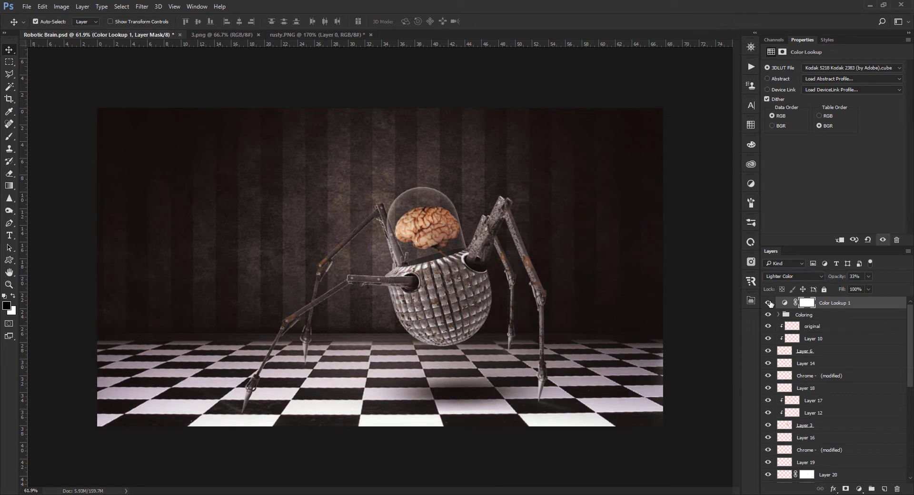
click(665, 291)
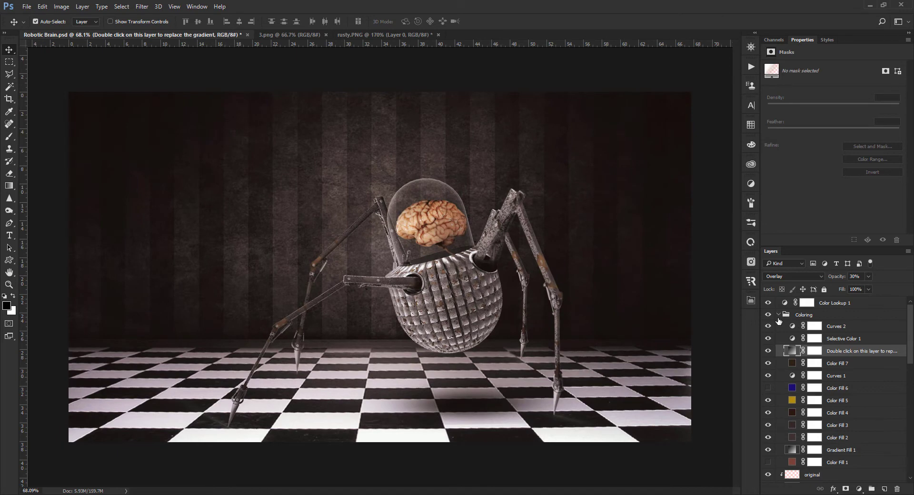
click(778, 315)
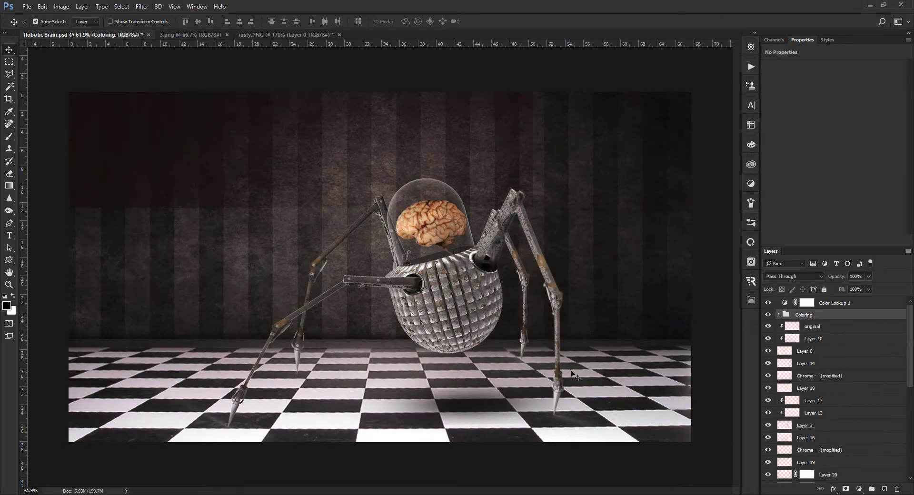
click(768, 315)
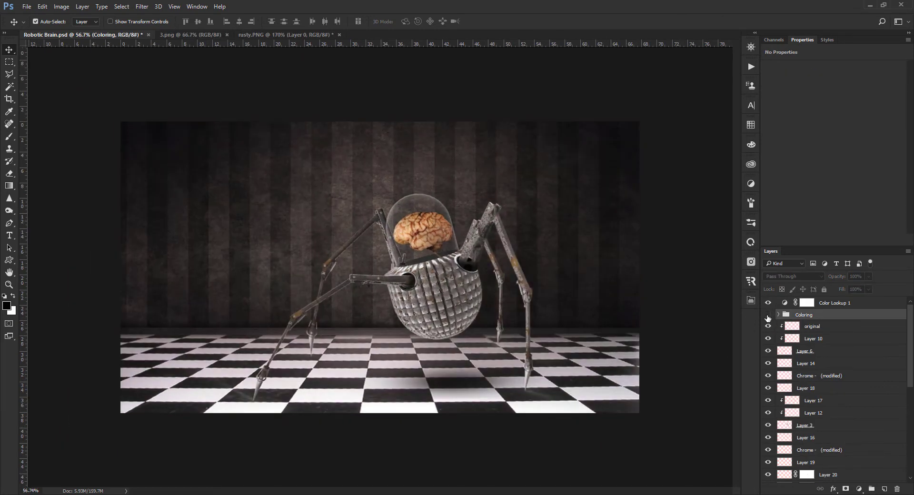
click(768, 315)
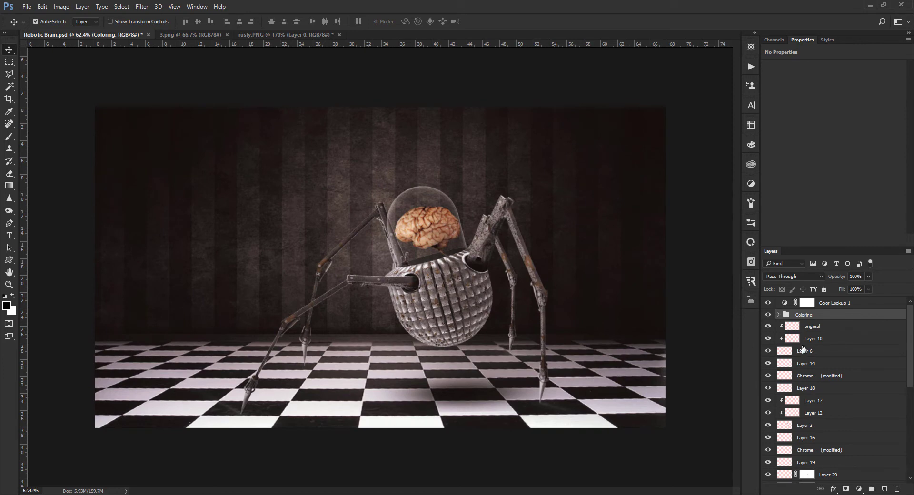
scroll(799, 340, down, 5)
scroll(818, 334, up, 5)
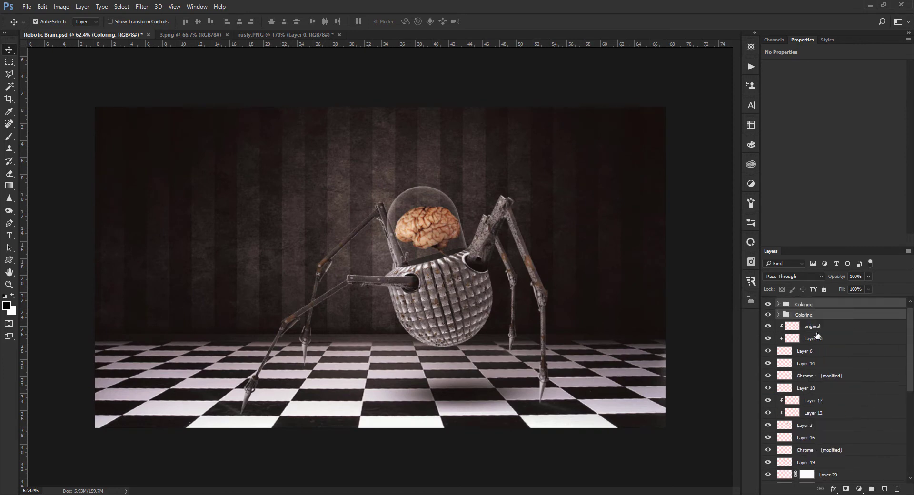
click(779, 315)
click(779, 316)
drag(768, 315, 768, 303)
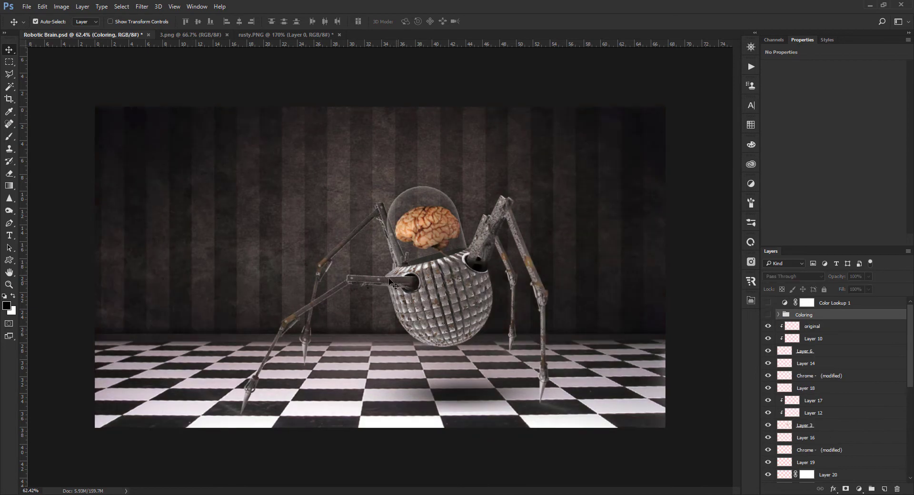
Select the spider's leg layers: Layer 6, Layer 3 and Layer 11.
ctrl+click(359, 283)
click(809, 351)
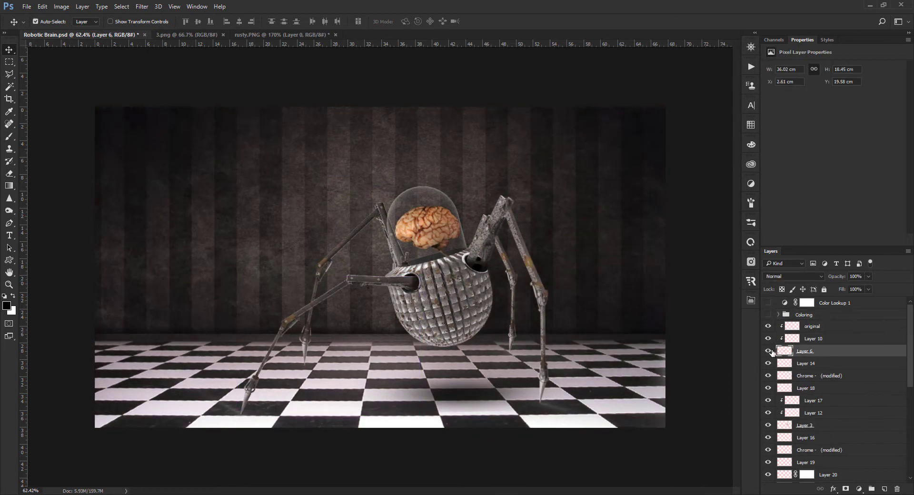
ctrl+click(361, 223)
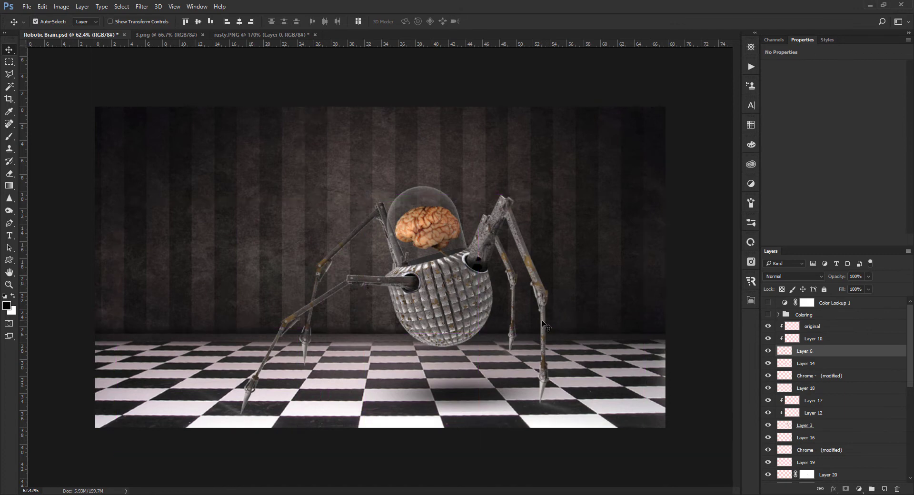
ctrl+shift+click(489, 245)
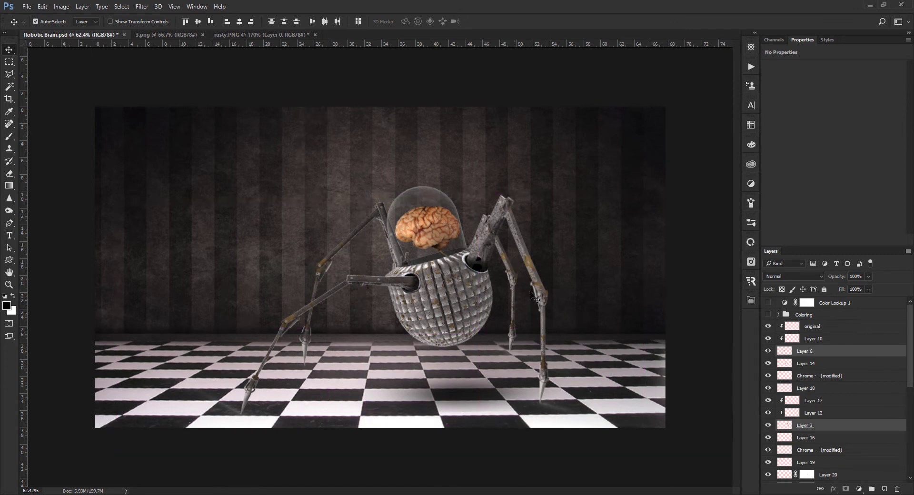
scroll(842, 345, down, 5)
shift+click(316, 288)
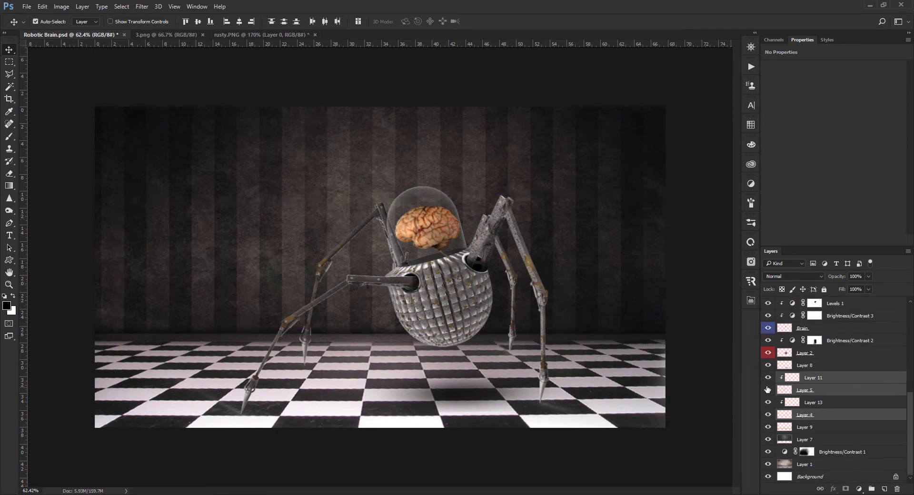
Merge a stamped copy of the layers from Levels 1 down to Layer 4 into one layer.
scroll(829, 408, up, 5)
scroll(831, 419, down, 5)
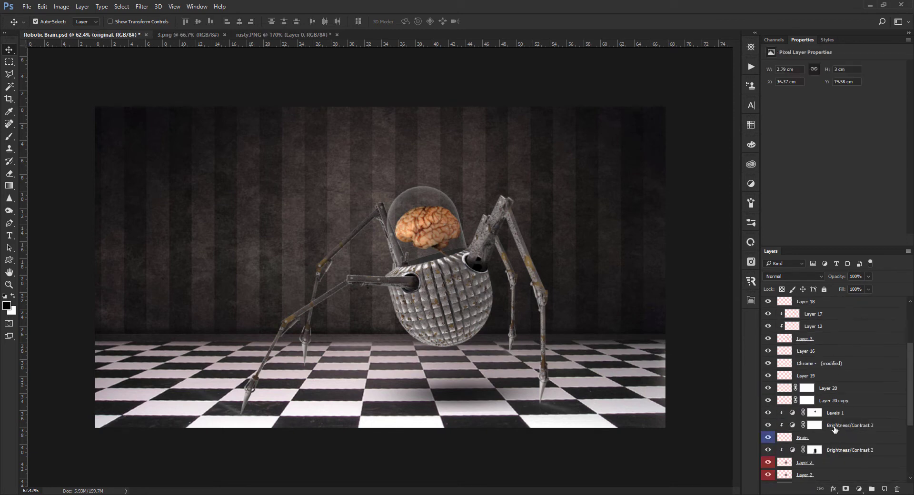
shift+click(832, 415)
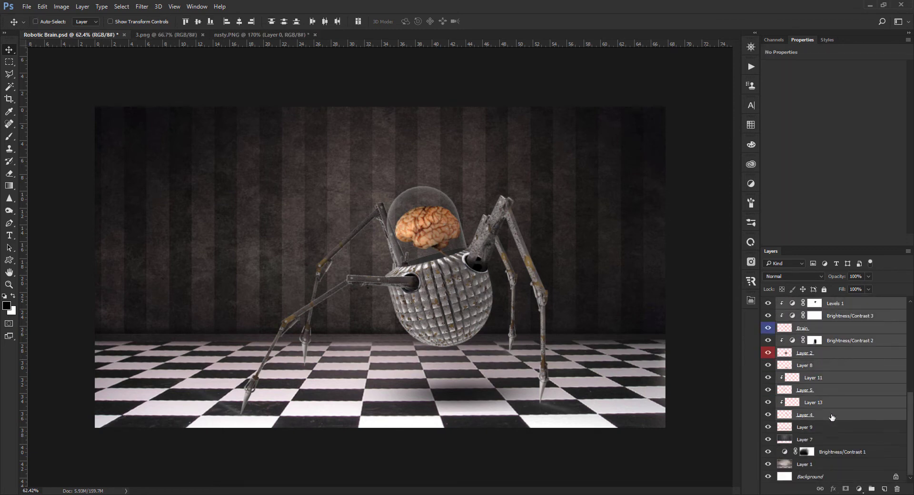
key(ctrl+alt+e)
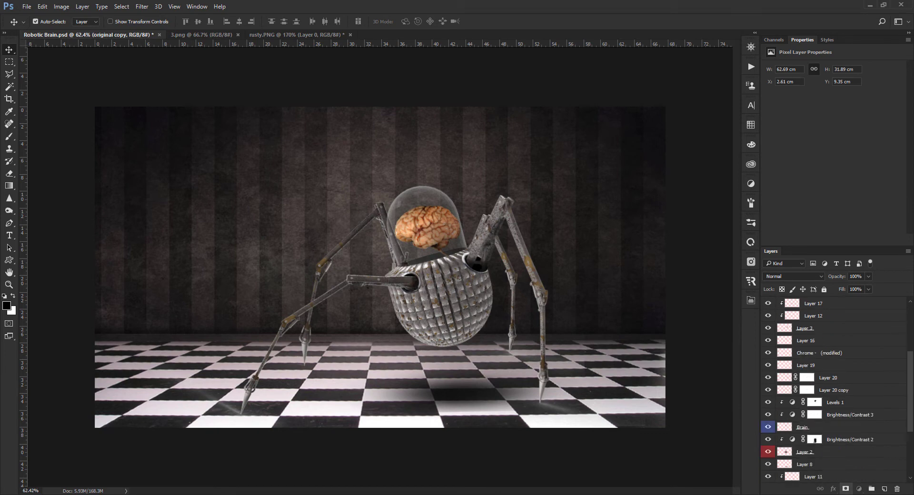
scroll(833, 380, down, 2)
scroll(834, 380, down, 2)
scroll(833, 381, down, 2)
key(i)
key(ctrl+u)
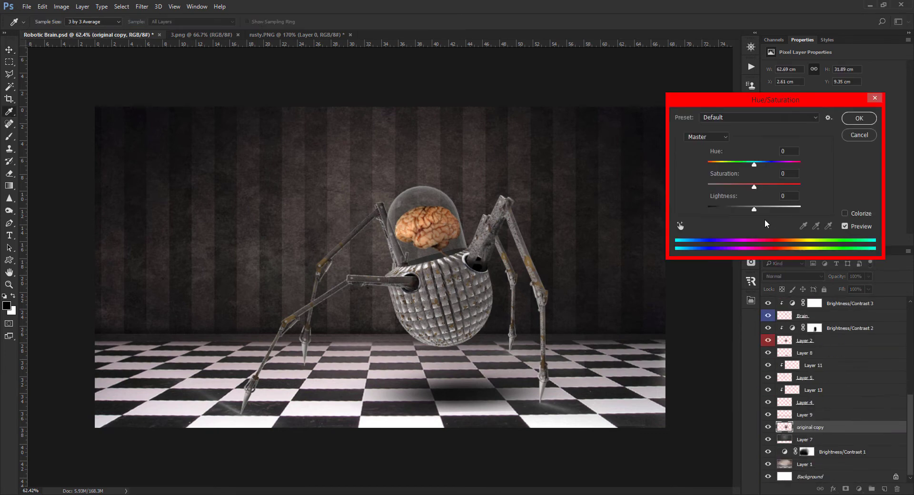
key(Escape)
Distort the merged copy into a flattened, slanted shadow stretched across the floor.
key(ctrl+t)
right_click(432, 242)
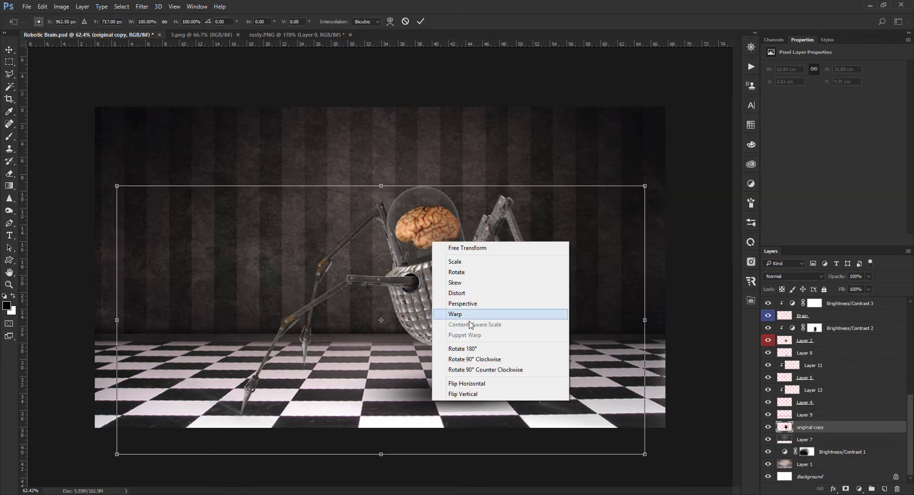
click(455, 282)
drag(381, 186, 362, 439)
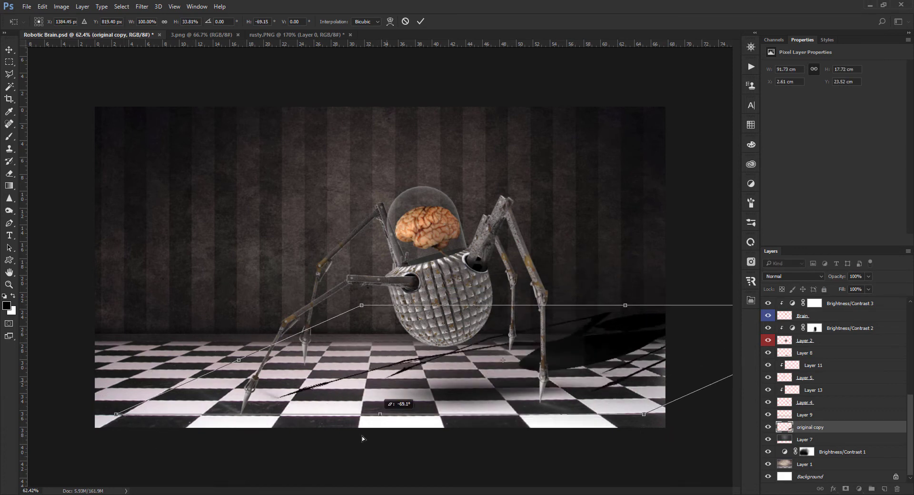
key(ctrl+0)
mouse_move(363, 438)
mouse_down()
mouse_move(643, 364)
mouse_move(268, 362)
mouse_move(256, 353)
mouse_up()
key(ctrl+0)
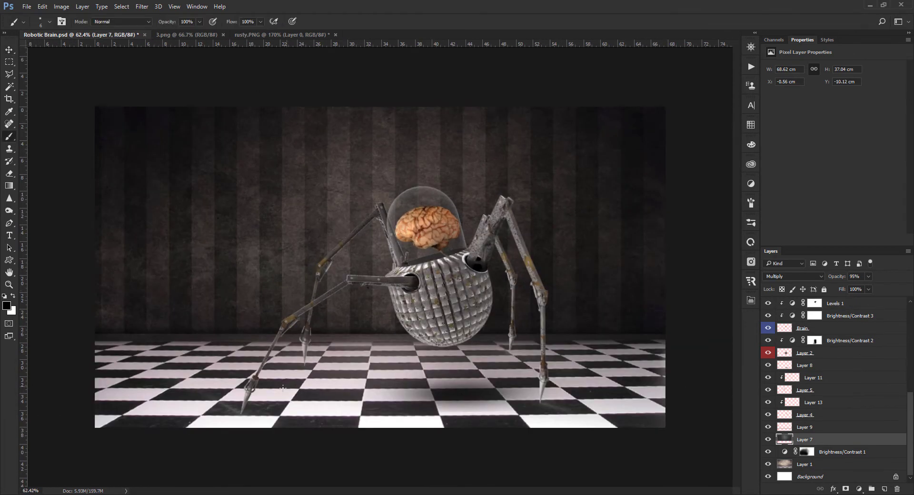
On a new layer, paint straight dark shadow lines on the floor from the leg tips.
drag(283, 389, 267, 405)
click(884, 489)
alt+scroll(274, 370, up, 2)
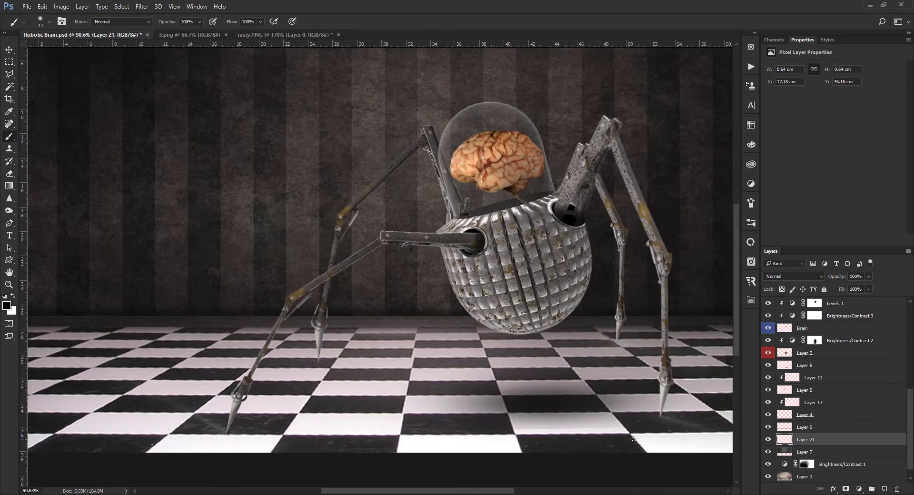
shift+click(571, 426)
drag(321, 361, 320, 363)
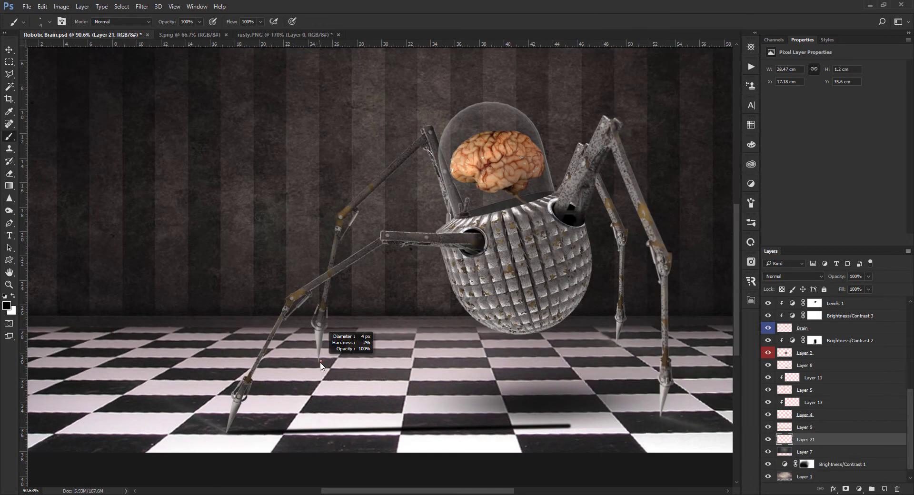
shift+click(553, 381)
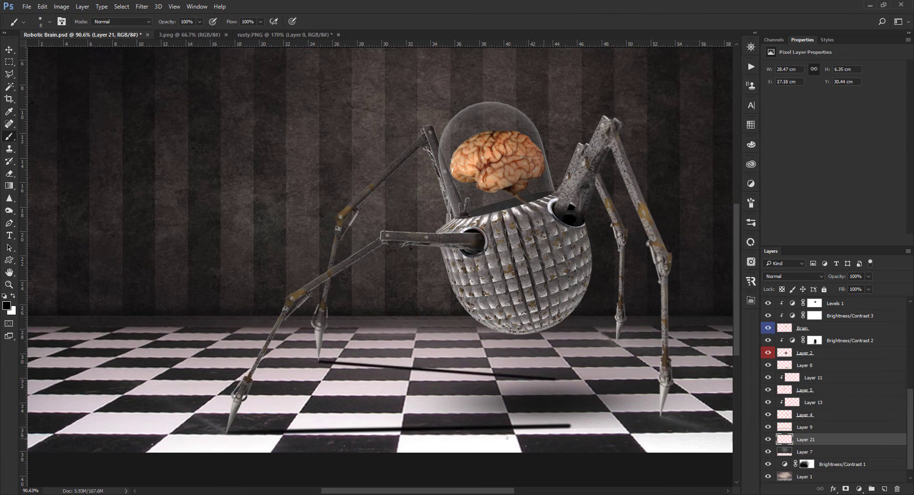
scroll(613, 410, down, 3)
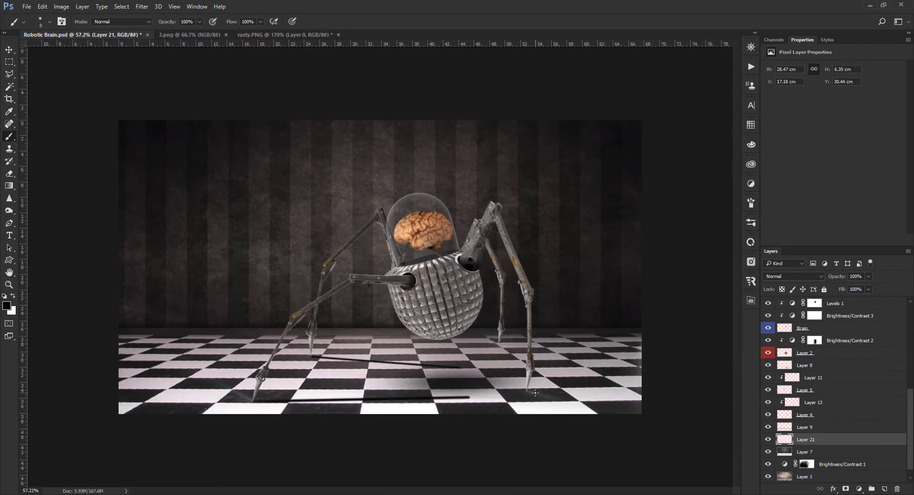
shift+click(666, 396)
text(29)
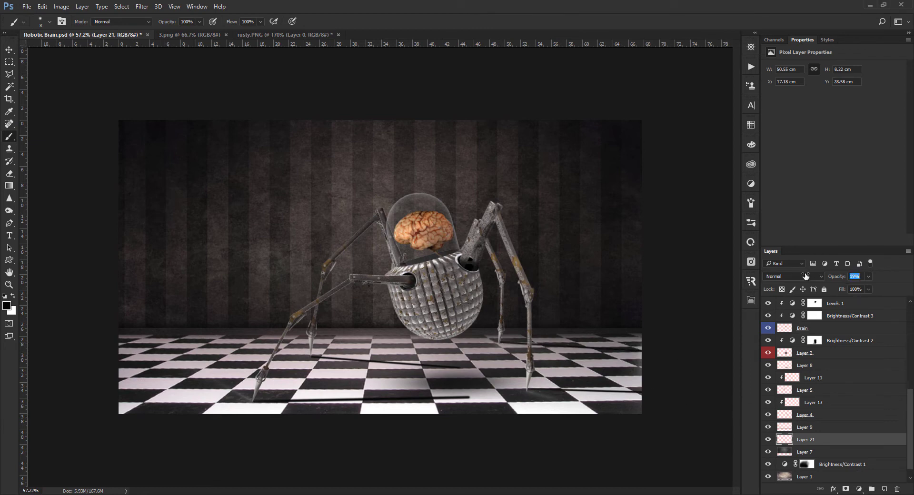
Lower the shadow layer to 26% opacity and erase excess from the floor stroke.
drag(805, 276, 808, 276)
key(e)
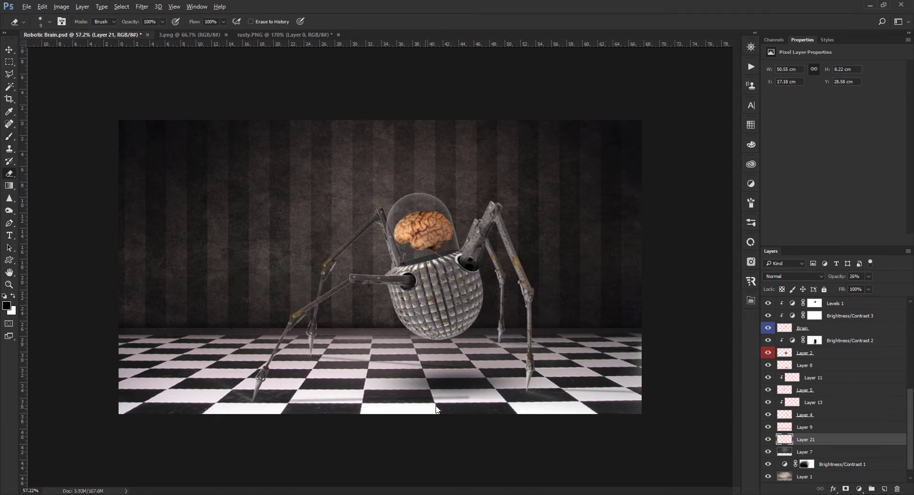
drag(407, 399, 462, 416)
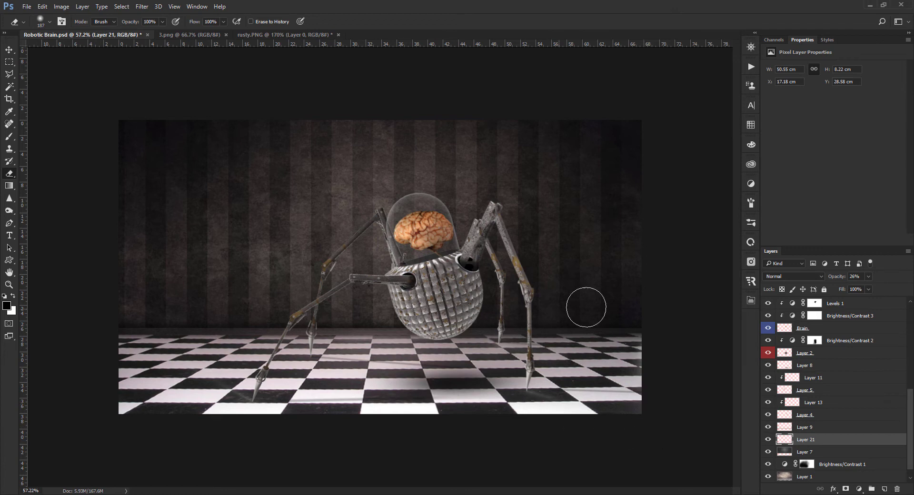
scroll(316, 192, down, 1)
key(v)
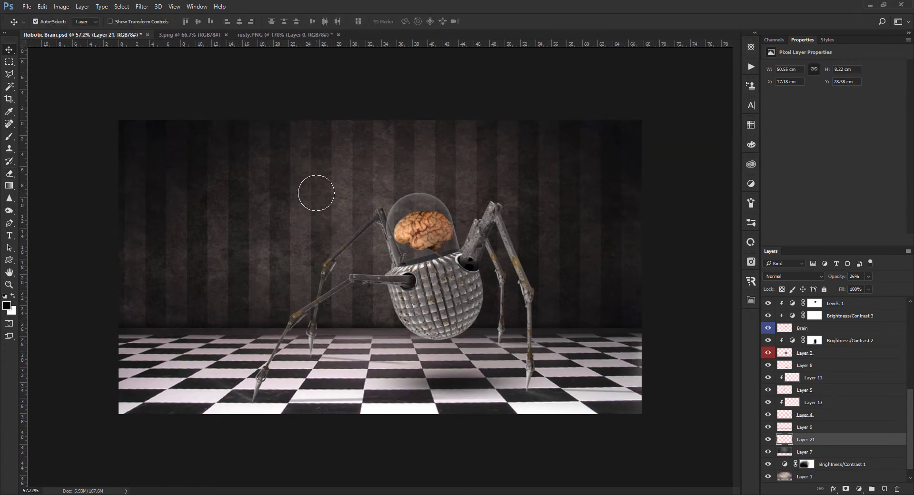
scroll(389, 276, up, 2)
scroll(389, 275, up, 8)
Select Layer 6 and add a new layer clipped above it for the wires.
click(441, 285)
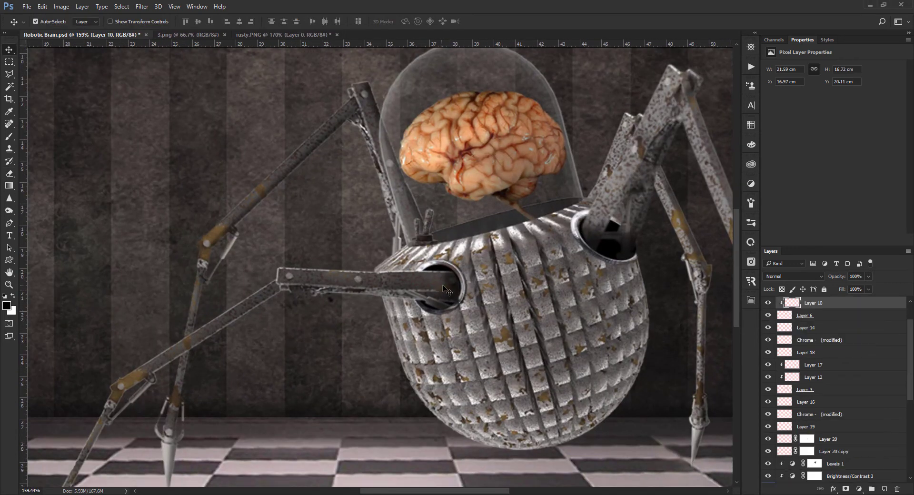
scroll(813, 320, up, 1)
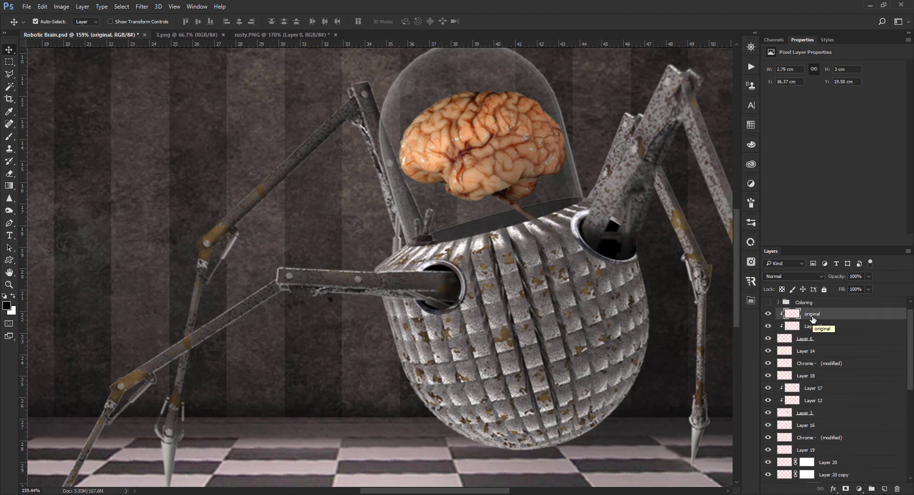
click(768, 314)
click(768, 326)
click(768, 339)
click(768, 339)
click(768, 338)
click(809, 339)
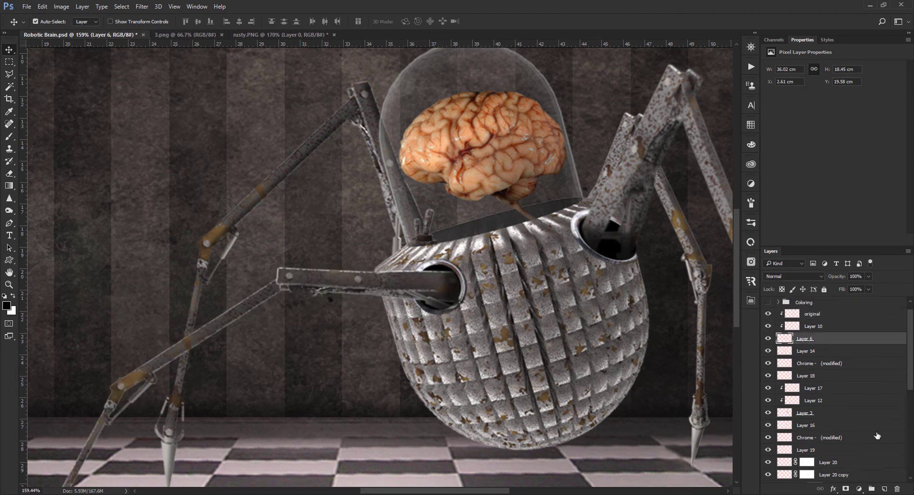
key(ctrl+shift+alt+n)
key(ctrl+alt+g)
Set a bright red brush colour for the wires and move Layer 22 to the top of the stack.
key(b)
scroll(286, 231, up, 2)
scroll(286, 232, up, 1)
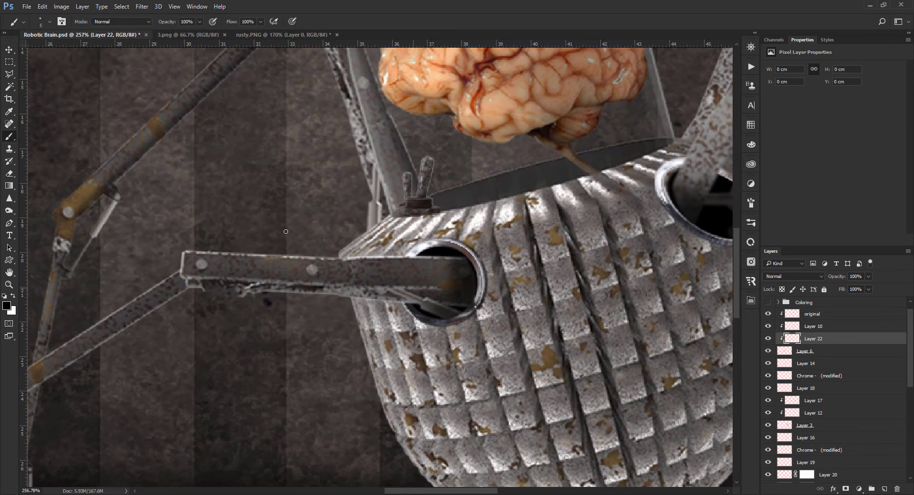
click(6, 306)
click(611, 118)
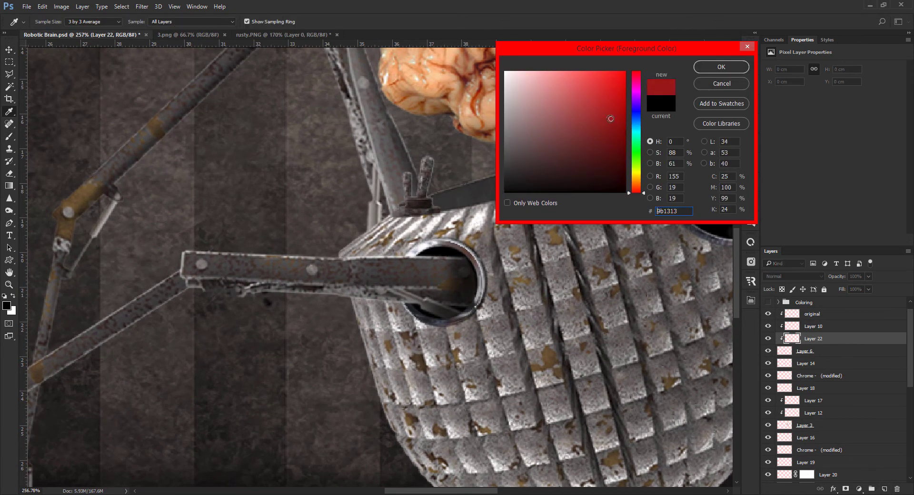
drag(606, 117, 607, 101)
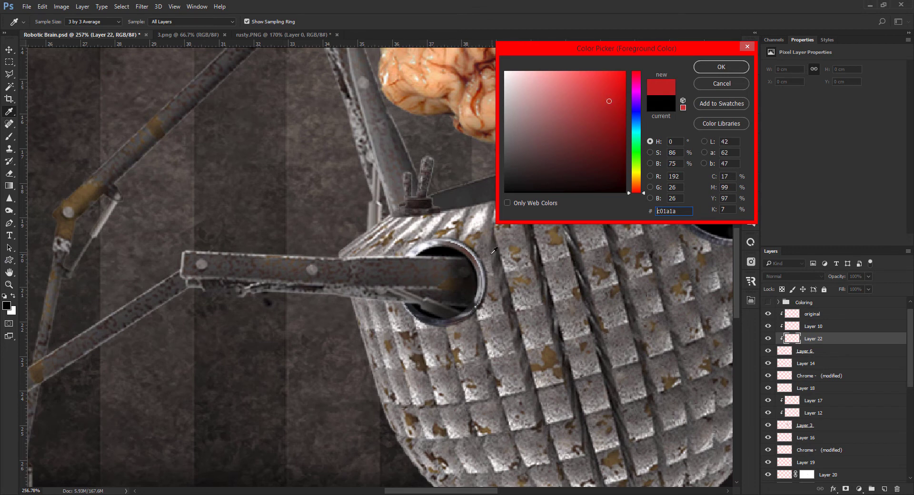
key(Return)
scroll(428, 309, up, 2)
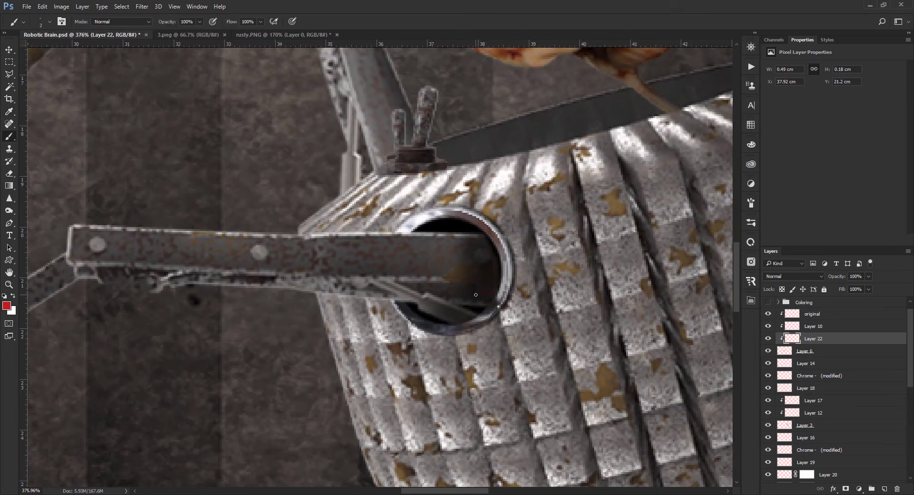
drag(785, 343, 785, 315)
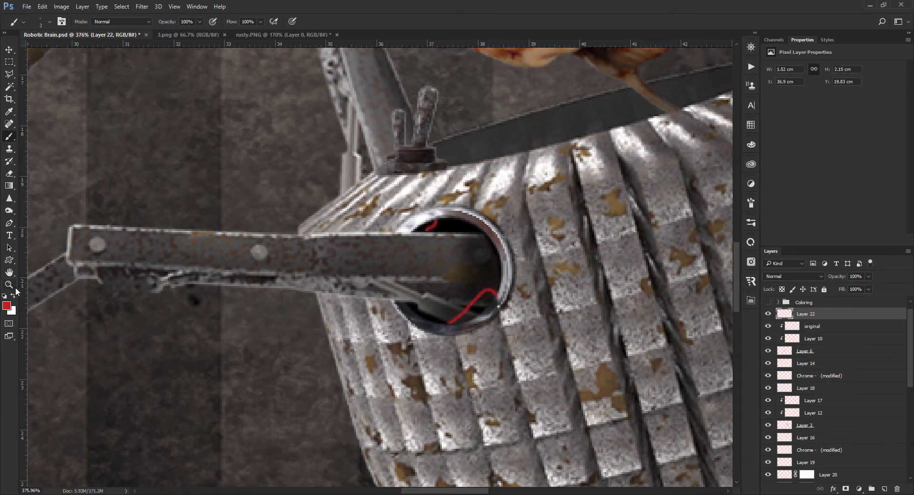
Switch the brush colour to blue for the second set of wires.
key(ctrl+0)
scroll(522, 281, up, 10)
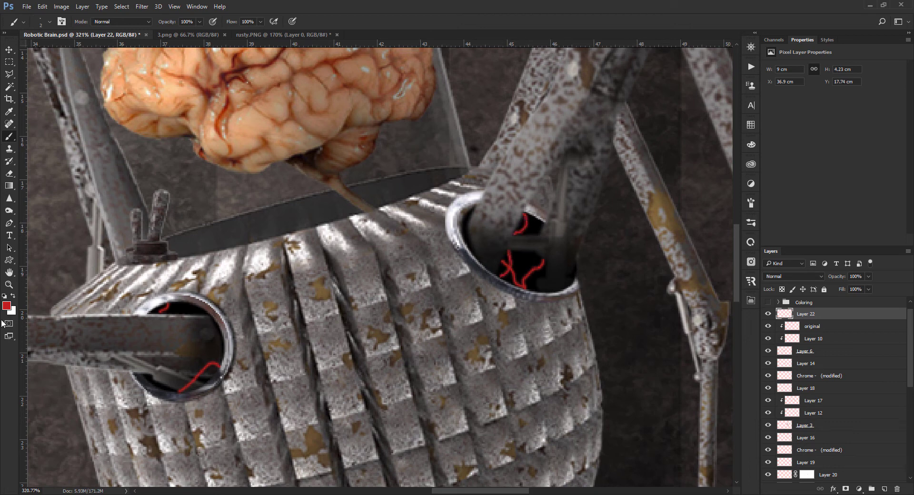
click(7, 306)
drag(640, 126, 644, 116)
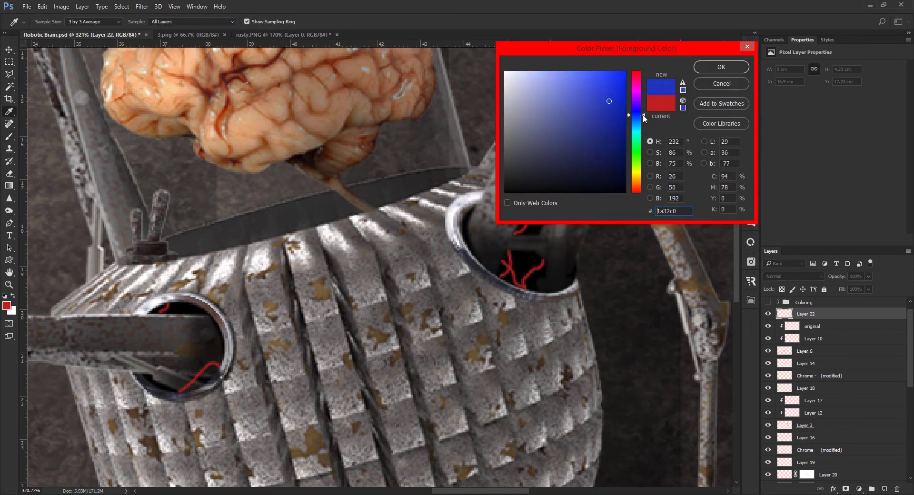
click(721, 66)
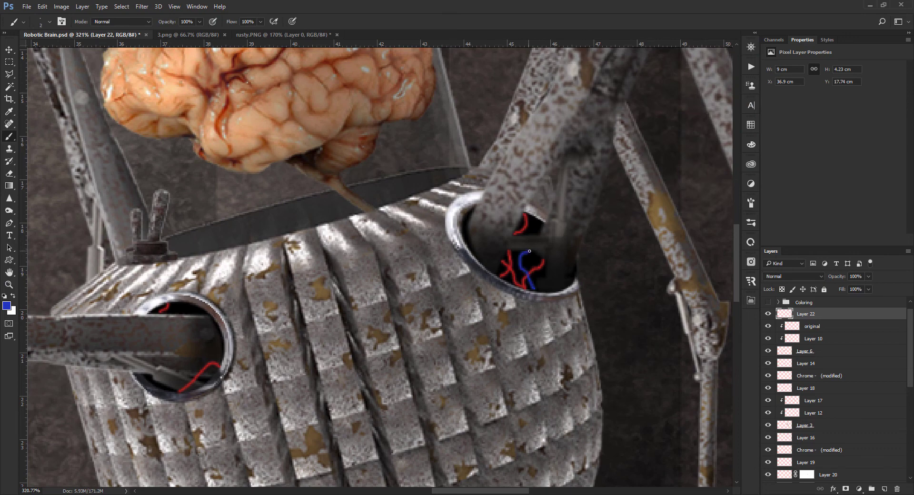
scroll(360, 300, down, 4)
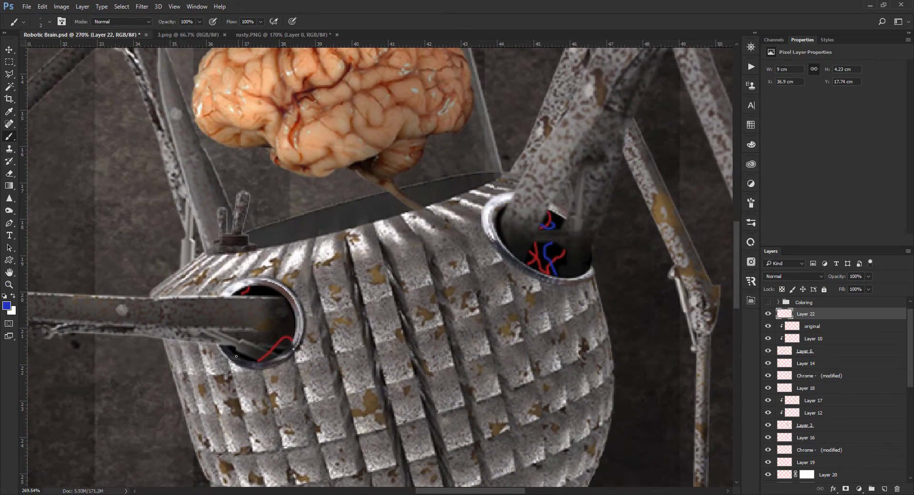
scroll(261, 280, up, 3)
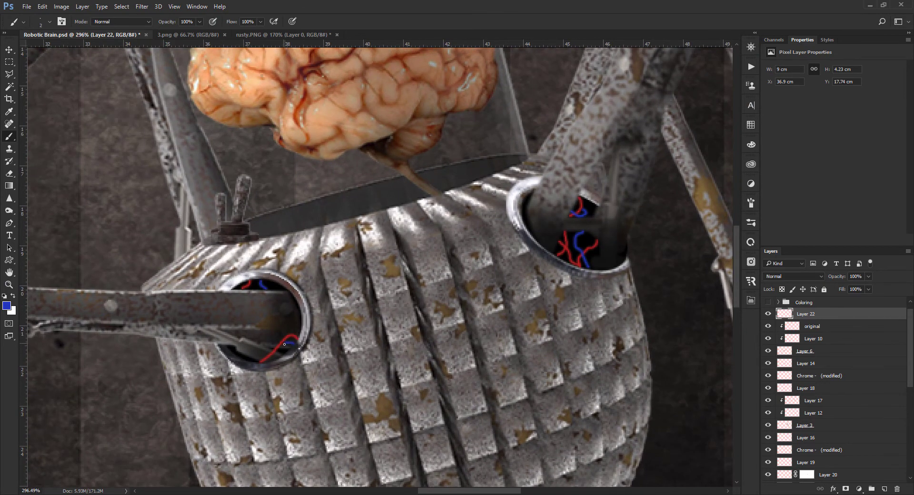
scroll(255, 361, down, 2)
Give Layer 22 a Multiply Inner Shadow at 52% opacity, 3 px distance, 7 px size.
scroll(310, 333, down, 5)
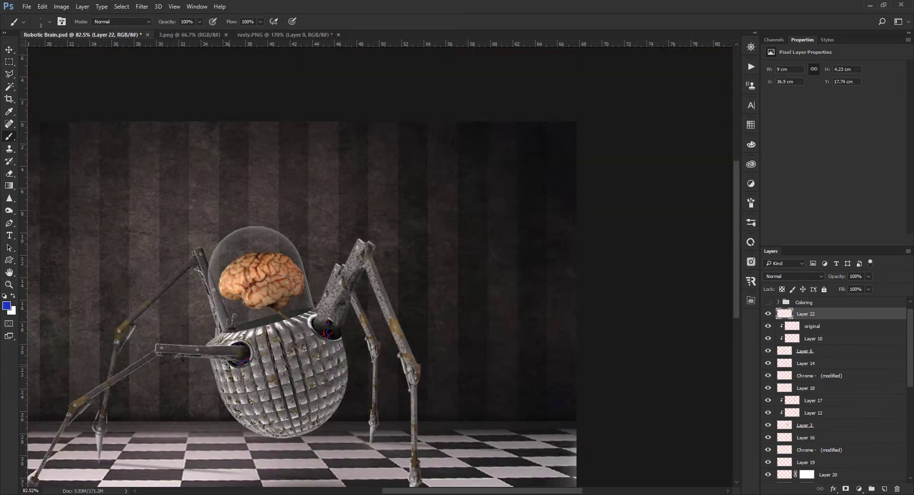
key(v)
scroll(361, 303, up, 5)
scroll(360, 304, up, 1)
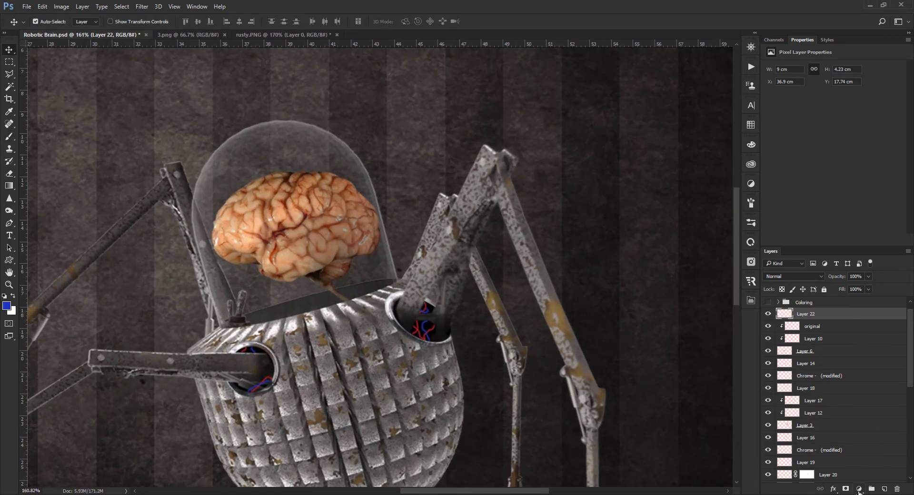
double_click(852, 296)
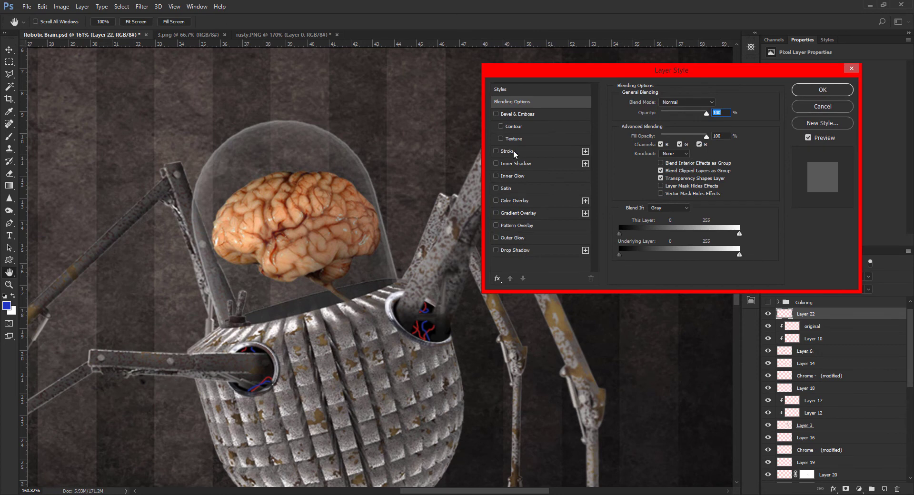
click(520, 164)
drag(674, 117, 675, 117)
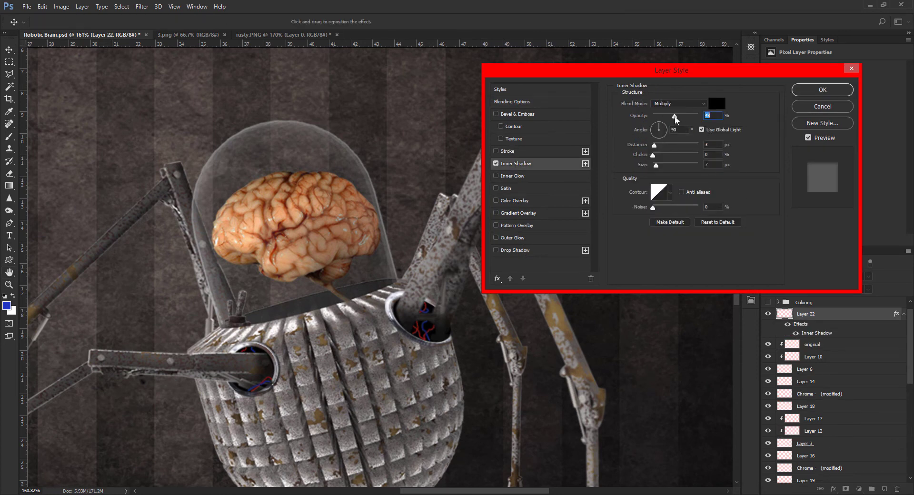
click(822, 90)
key(ctrl+0)
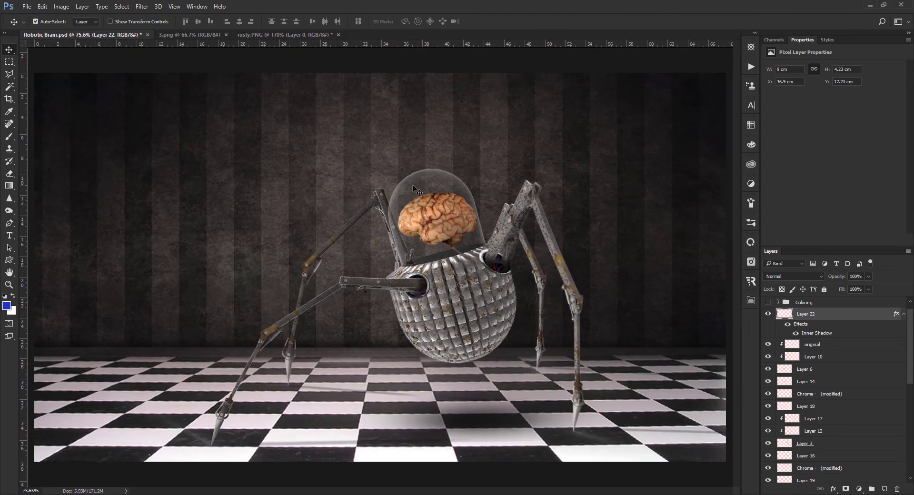
scroll(531, 332, up, 3)
scroll(531, 332, up, 1)
Add a new layer above Levels 1 and pick a grey brush colour for the cable.
scroll(530, 332, up, 1)
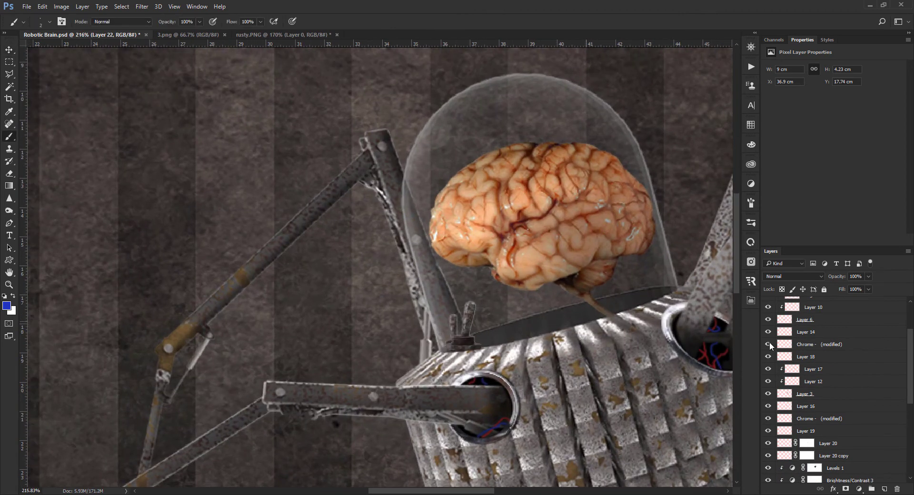
scroll(531, 332, up, 1)
click(835, 468)
scroll(833, 425, down, 4)
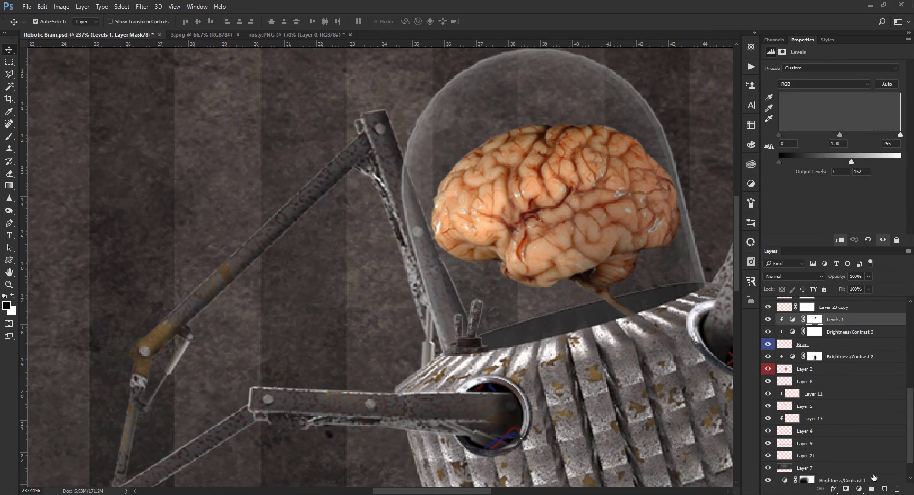
click(884, 488)
scroll(485, 282, up, 1)
key(b)
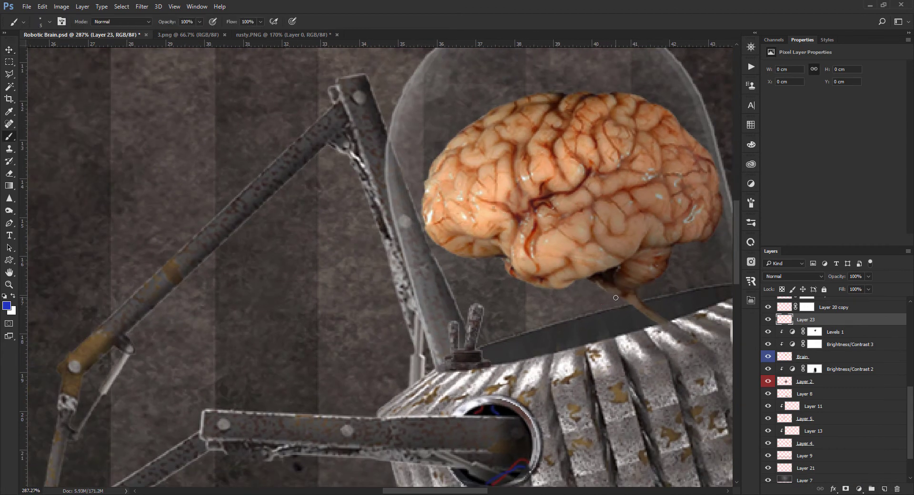
click(6, 306)
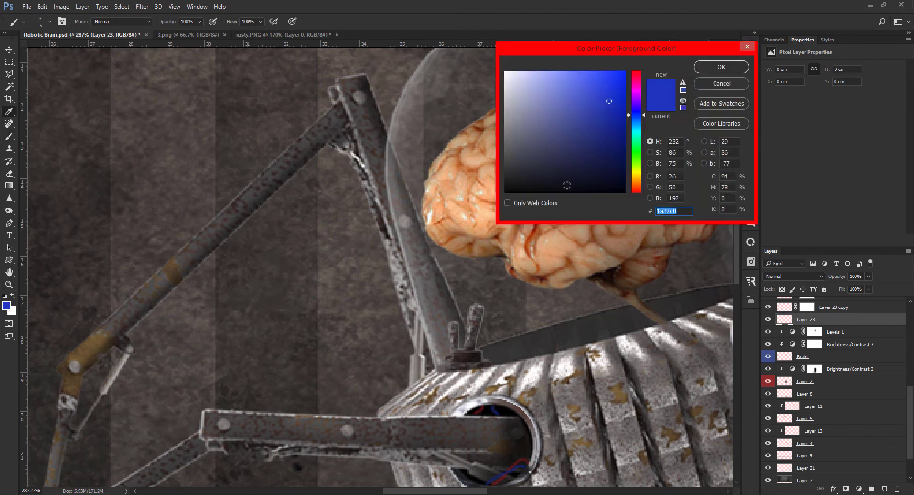
click(729, 67)
click(768, 319)
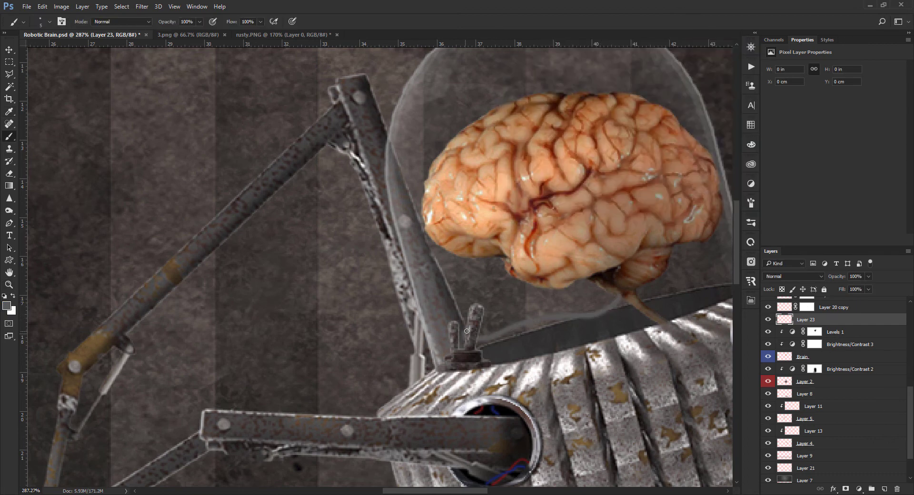
scroll(516, 315, up, 2)
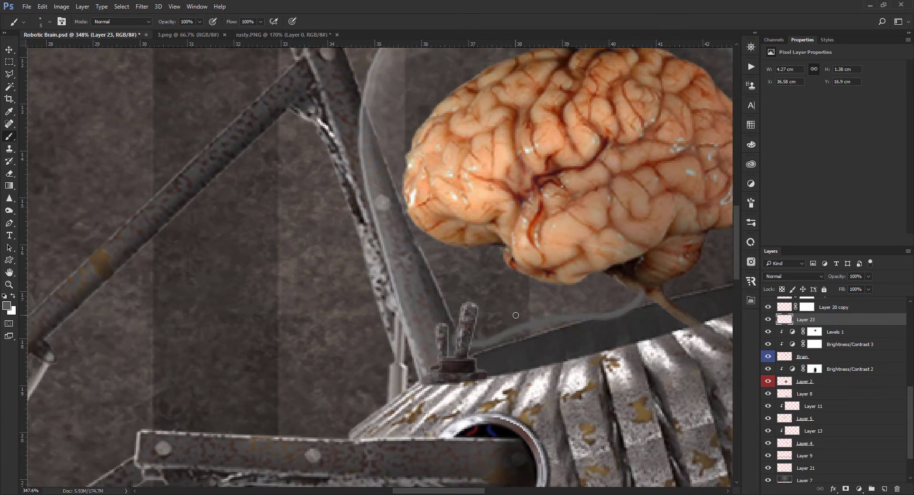
Create Layer 24 and clone-trace a cable from the dome valve to the brain stem.
key(s)
click(884, 489)
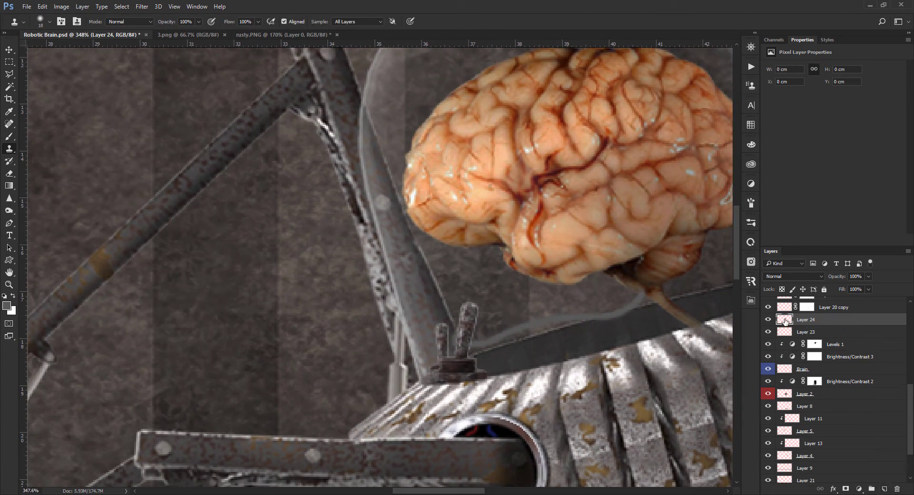
mouse_move(456, 339)
mouse_down()
mouse_move(644, 296)
mouse_move(457, 340)
mouse_up()
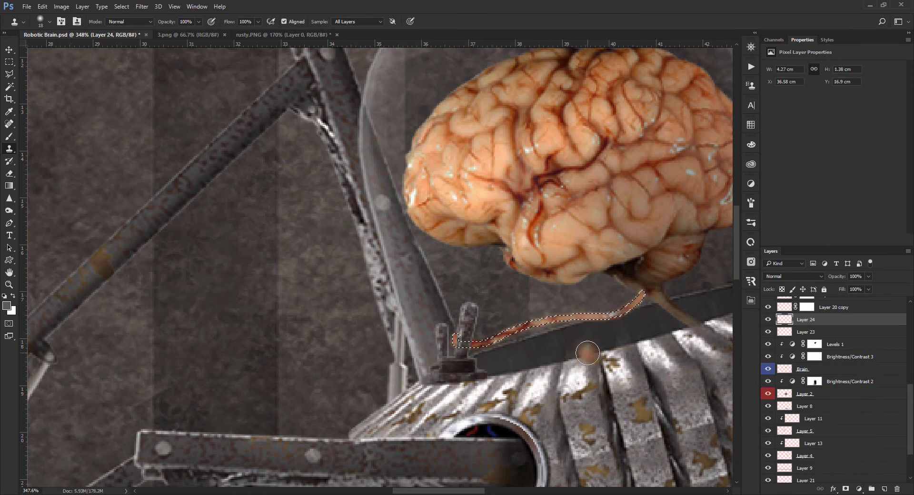
scroll(831, 397, up, 3)
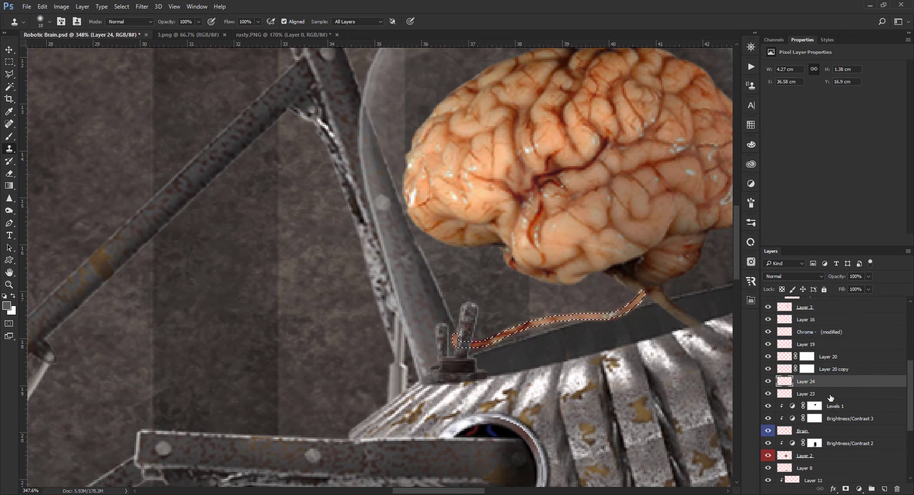
Select Layers 23 and 24 together and move them above Layer 17 and Layer 12.
key(ctrl+d)
shift+click(831, 394)
drag(831, 394, 829, 346)
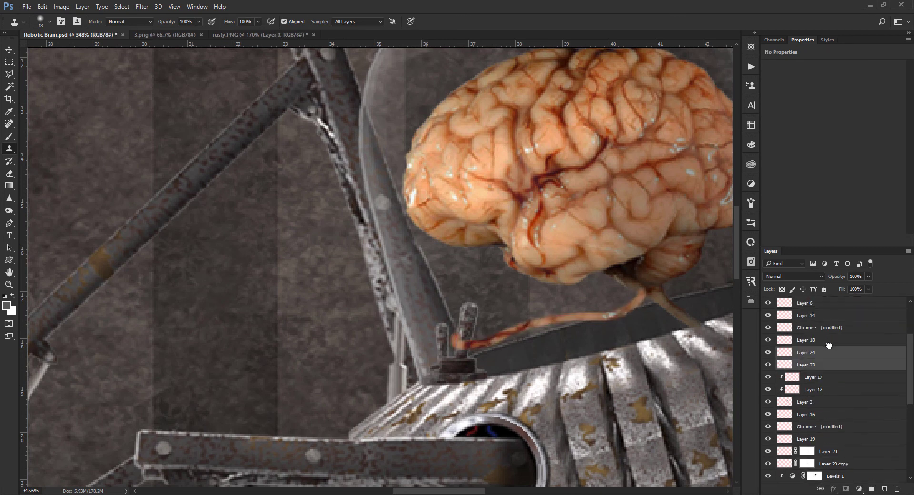
scroll(621, 346, down, 5)
scroll(621, 346, up, 5)
key(b)
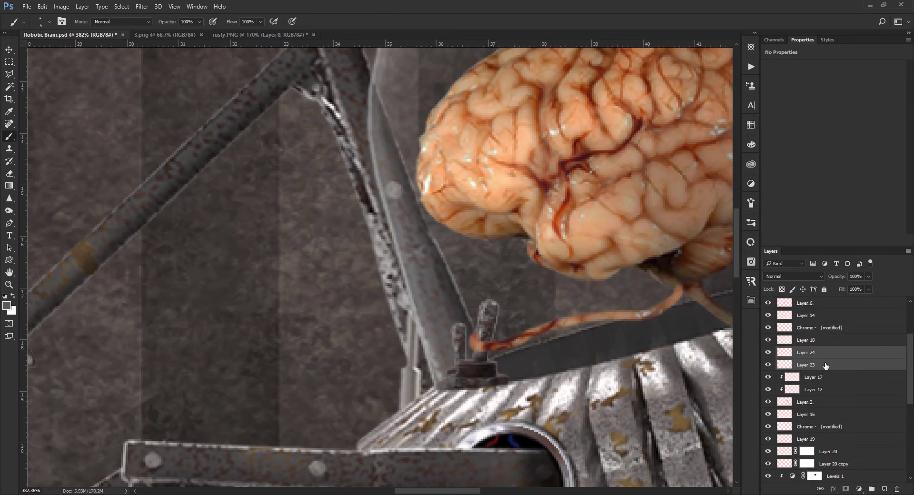
key(ctrl+g)
right_click(826, 352)
Put Layers 24 and 23 into Group 1 and expand the group.
click(809, 316)
scroll(454, 280, down, 5)
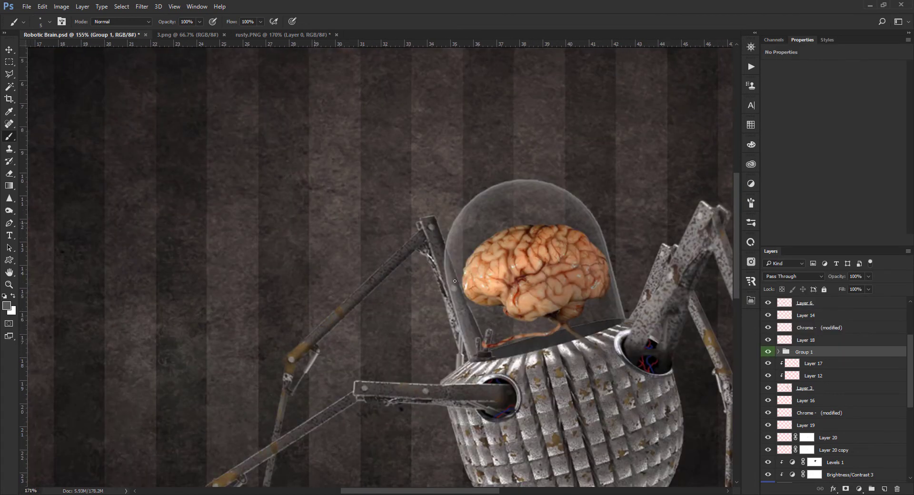
scroll(455, 281, up, 3)
click(778, 352)
Add Layer 25 inside Group 1 and paint a grey stroke along the cable to the connector.
click(884, 489)
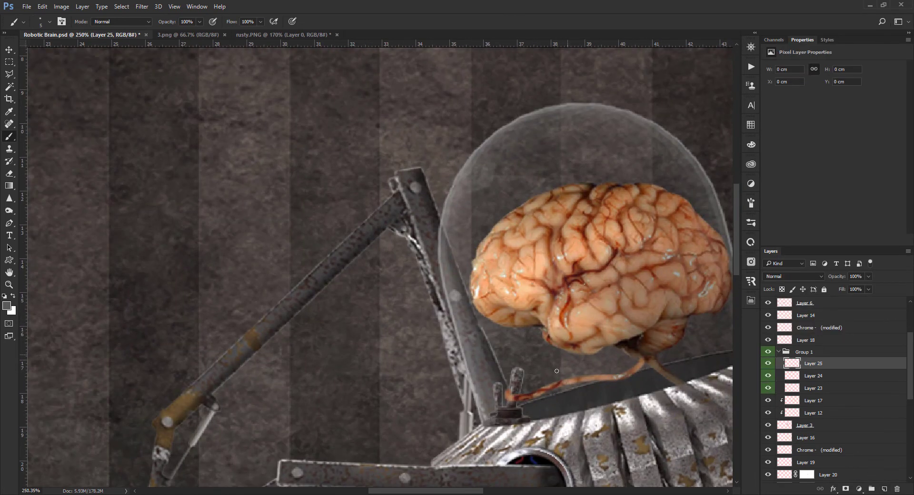
scroll(602, 378, up, 2)
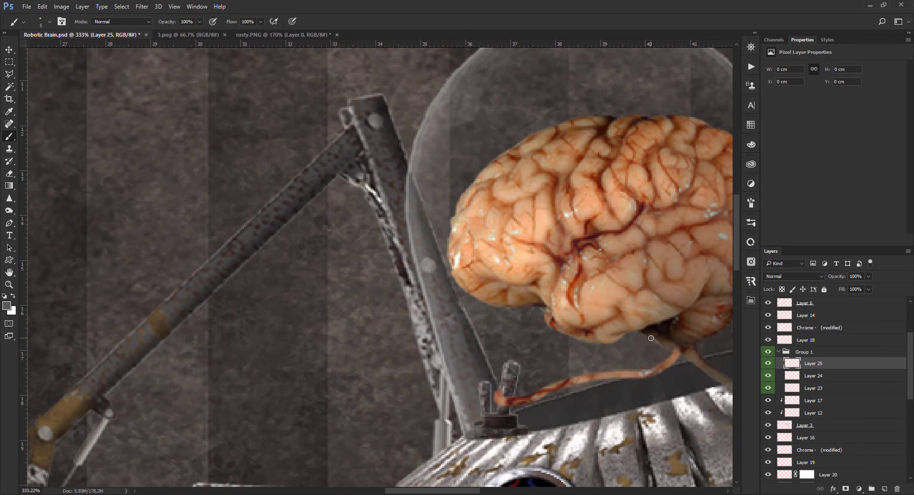
drag(630, 358, 499, 412)
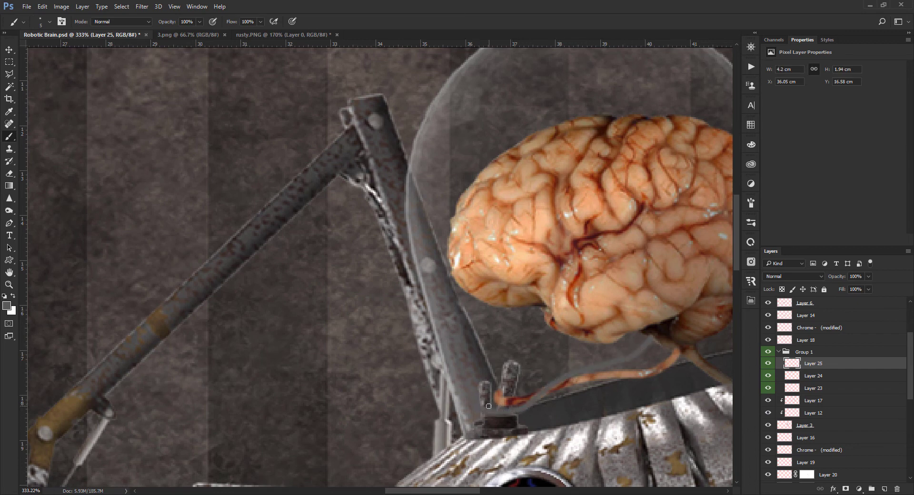
key(ctrl+z)
drag(641, 341, 477, 394)
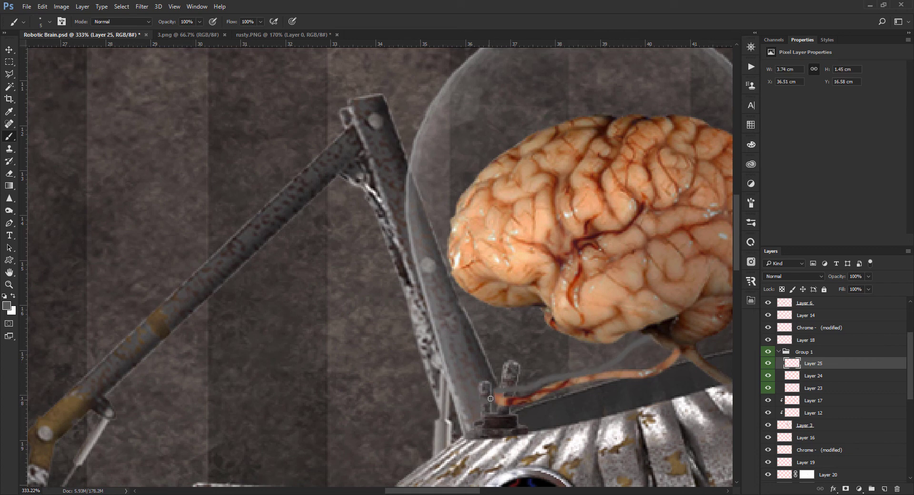
On new Layer 26, clone metal texture along the wire within the cable's selection.
click(885, 489)
key(s)
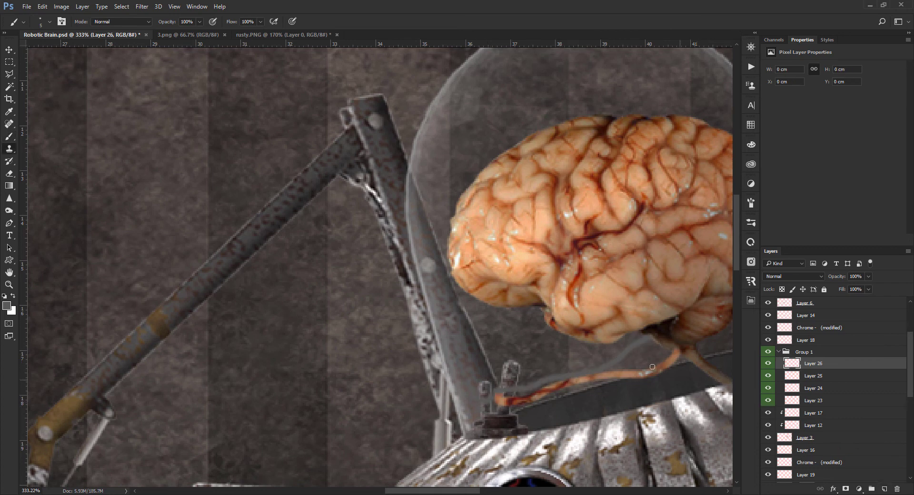
ctrl+click(792, 375)
scroll(667, 238, down, 3)
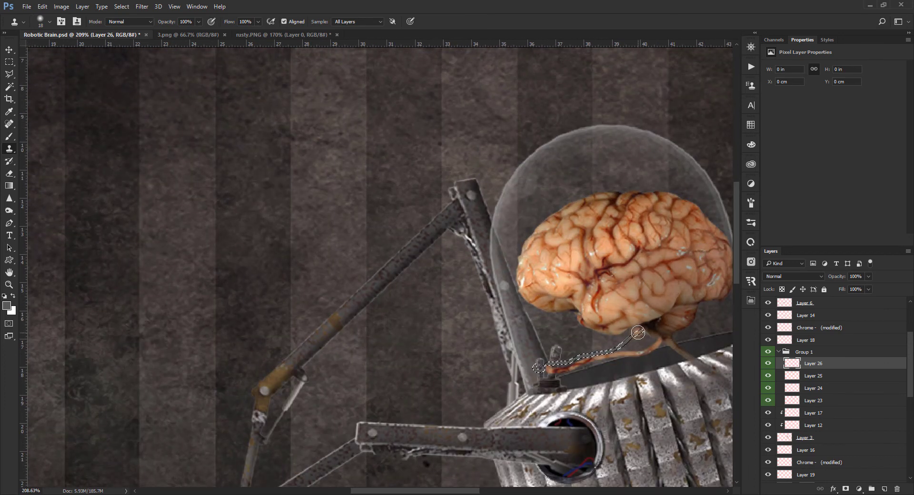
scroll(639, 339, up, 1)
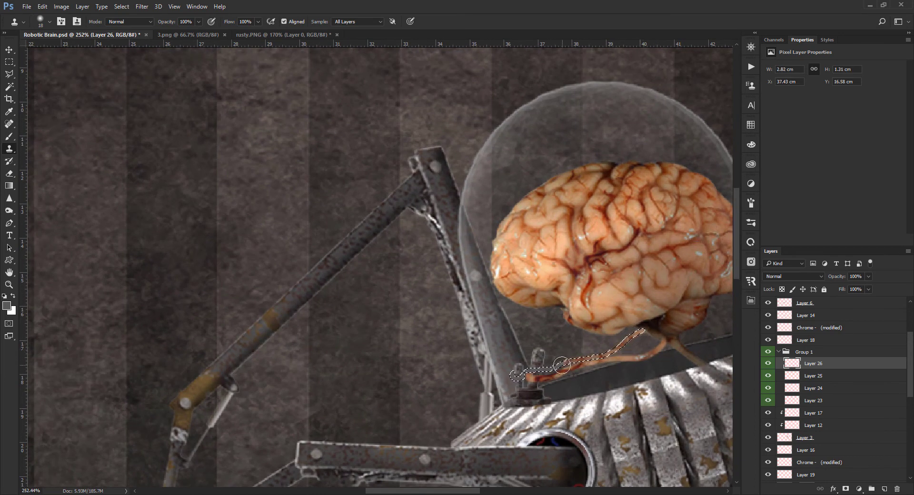
drag(599, 358, 517, 375)
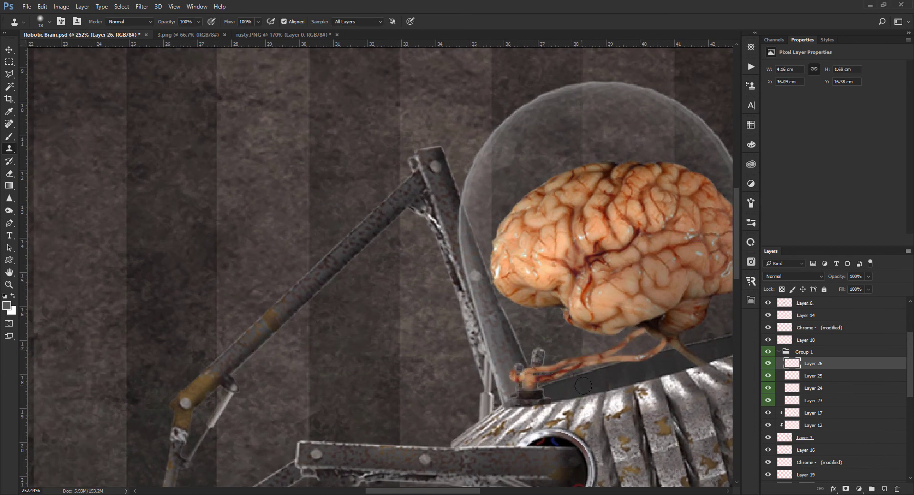
scroll(568, 388, up, 4)
Merge Layers 25 and 23 into Layer 24 and shrink the eraser to trim the cord's end.
key(v)
scroll(506, 381, down, 1)
key(e)
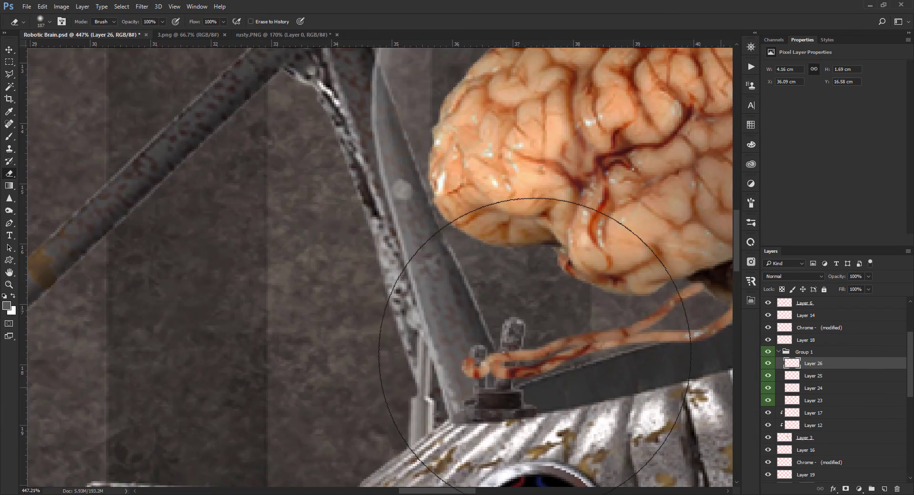
click(815, 377)
key(ctrl+e)
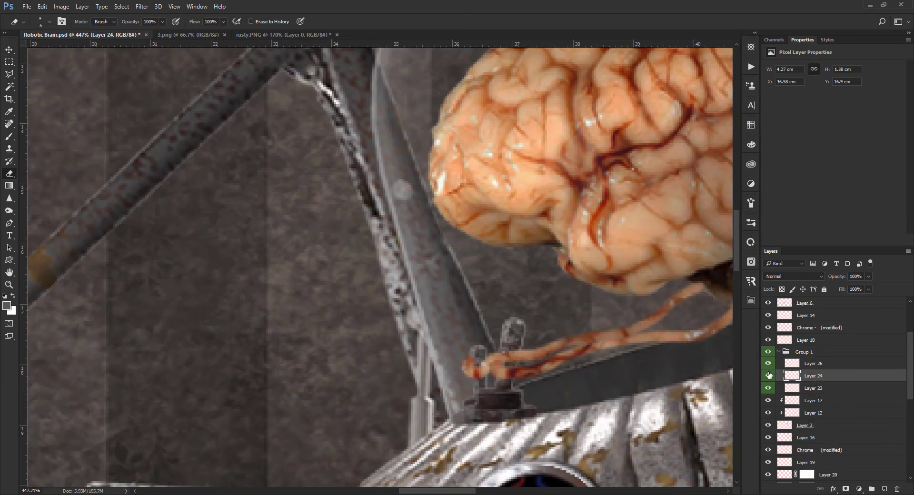
click(769, 376)
click(769, 375)
shift+click(811, 389)
key(ctrl+e)
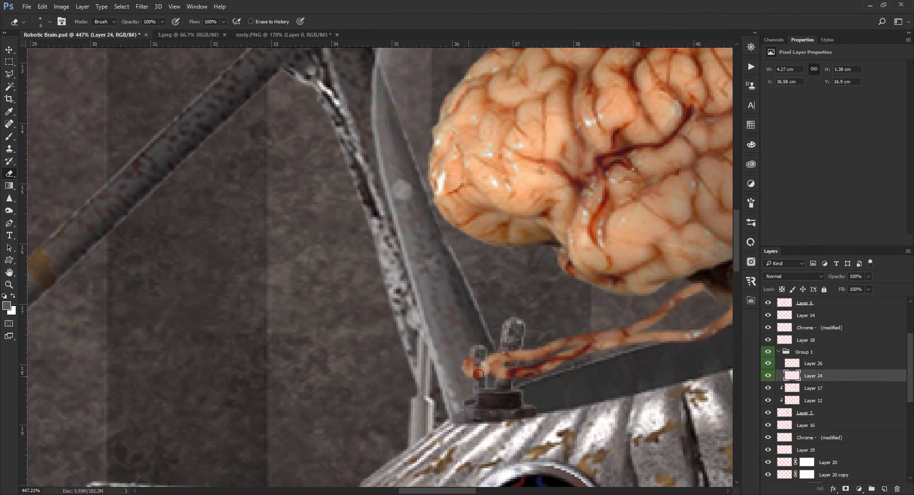
key(bracketleft)
key(bracketleft)
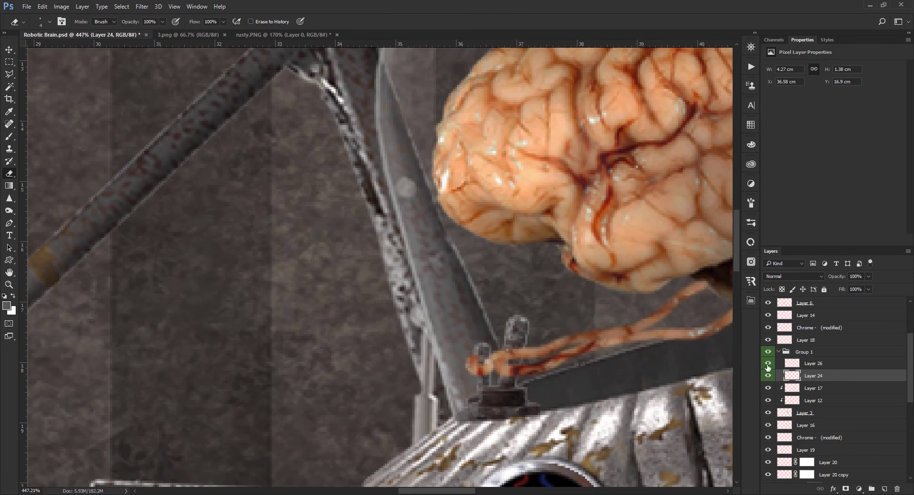
click(807, 365)
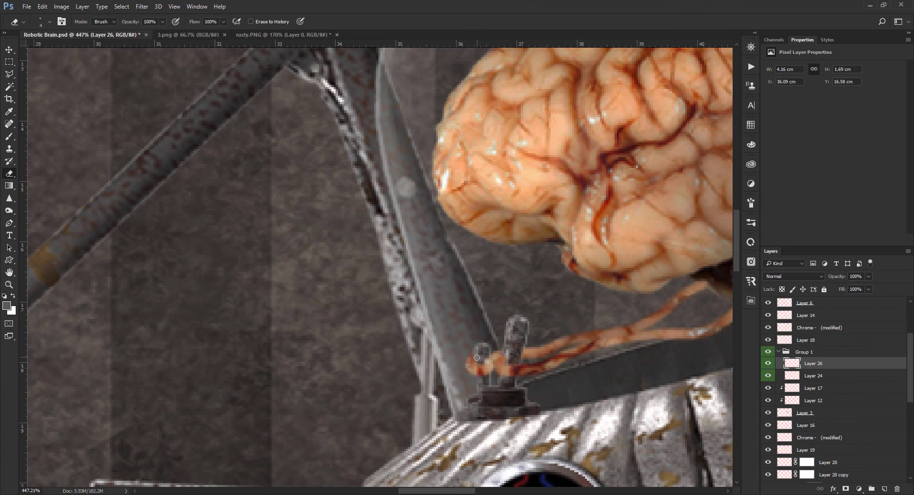
scroll(482, 352, down, 5)
scroll(482, 353, up, 5)
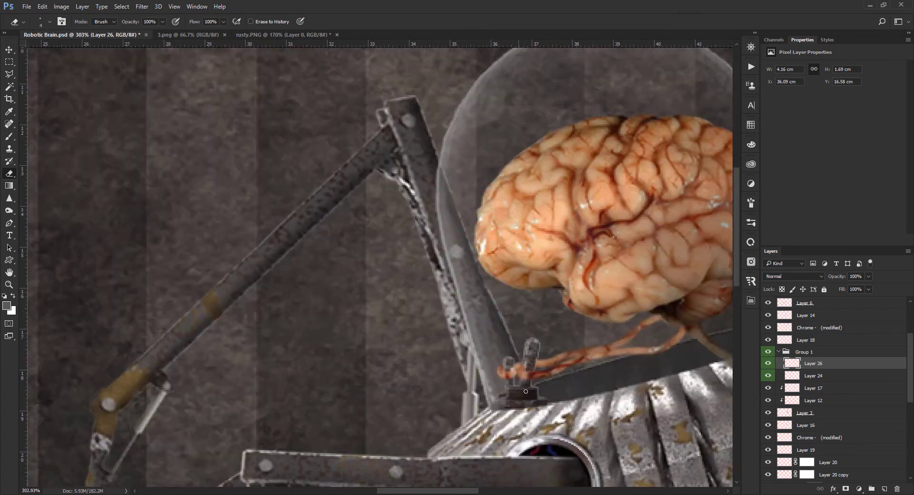
On a new Layer 27 below Layer 26, brush dark shadow at the cable's post connector and set it to 75% opacity.
key(b)
ctrl+click(884, 489)
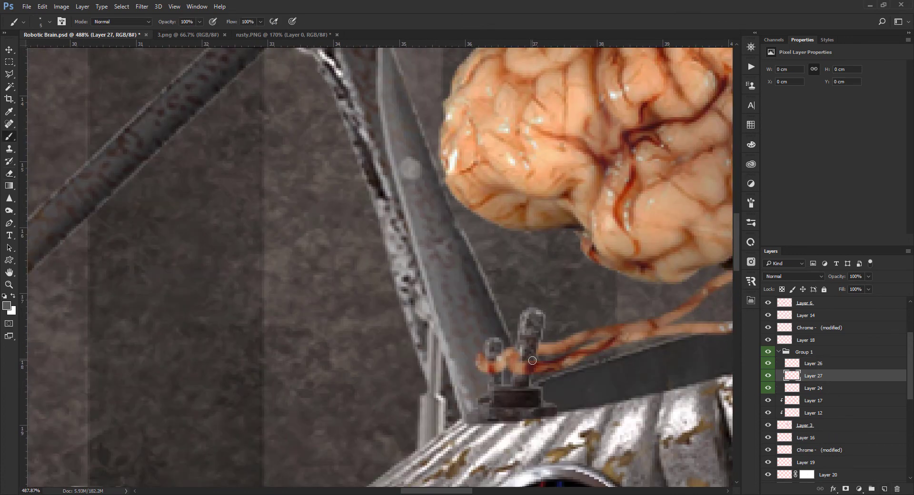
drag(532, 360, 521, 361)
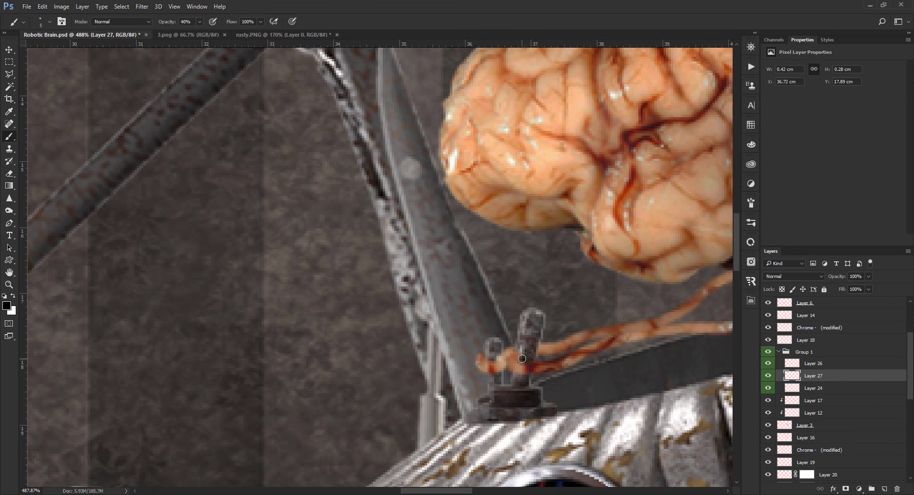
drag(845, 280, 828, 282)
mouse_move(499, 361)
mouse_down()
mouse_move(487, 357)
mouse_move(493, 376)
mouse_up()
scroll(493, 376, down, 10)
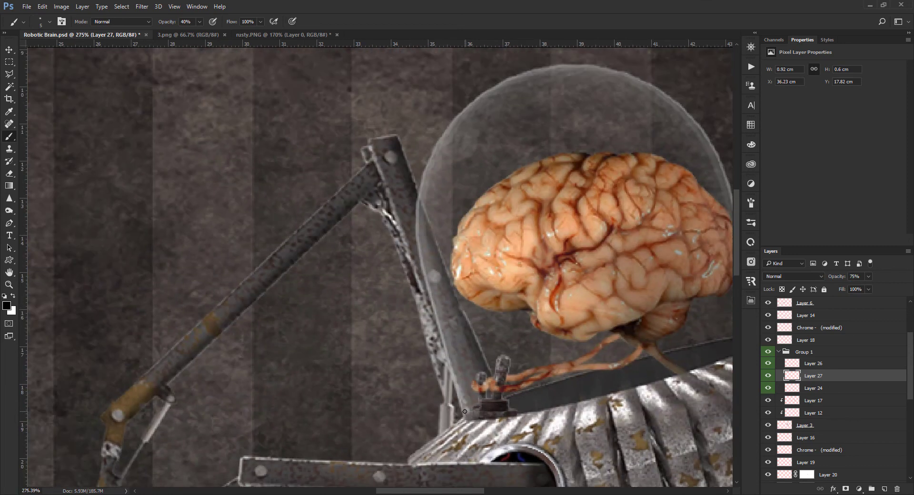
scroll(321, 240, up, 1)
Collapse Group 1 and bring up Color Lookup 1's 3DLUT settings (Lighter Color, 33%).
key(v)
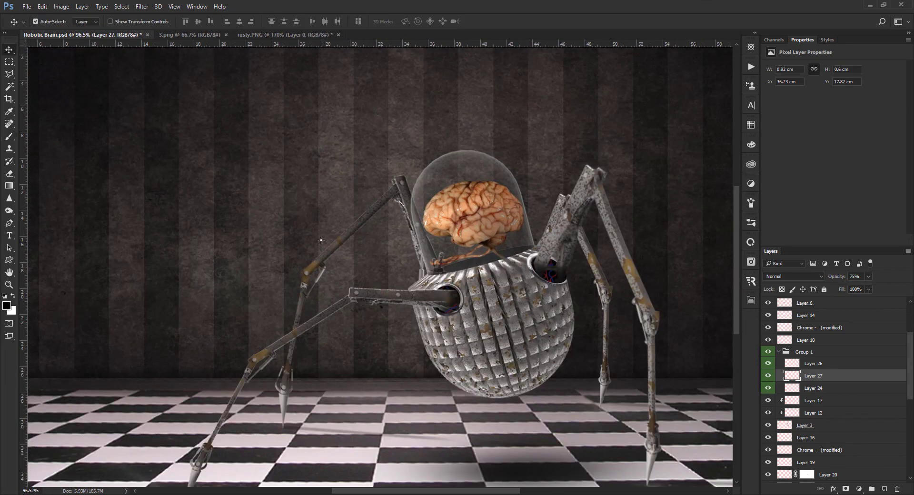
scroll(321, 240, down, 2)
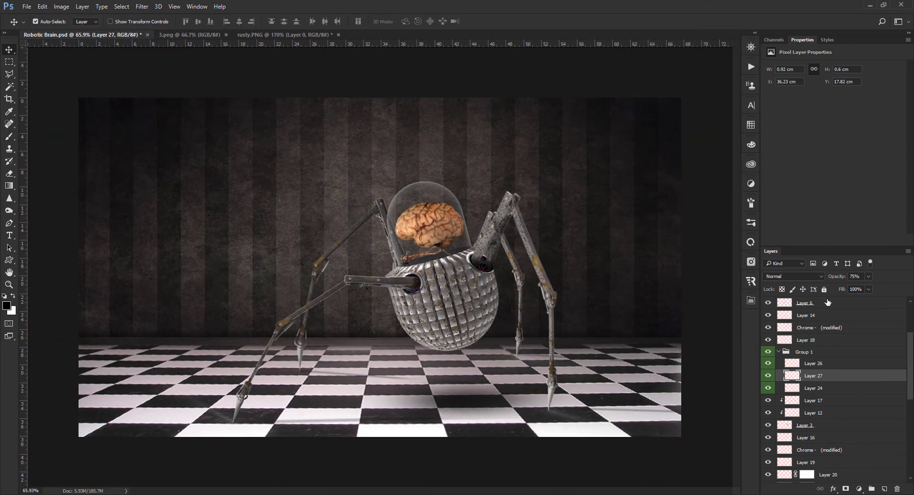
click(827, 302)
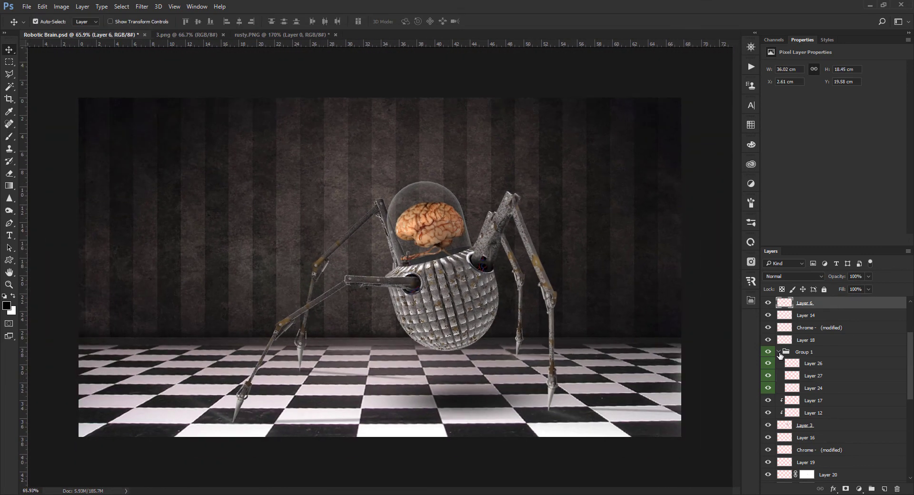
click(779, 351)
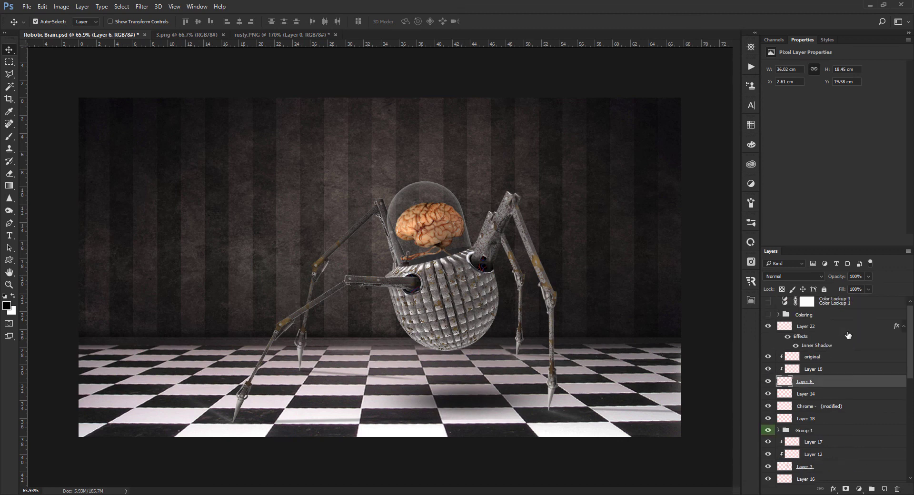
scroll(809, 381, up, 3)
scroll(555, 280, down, 1)
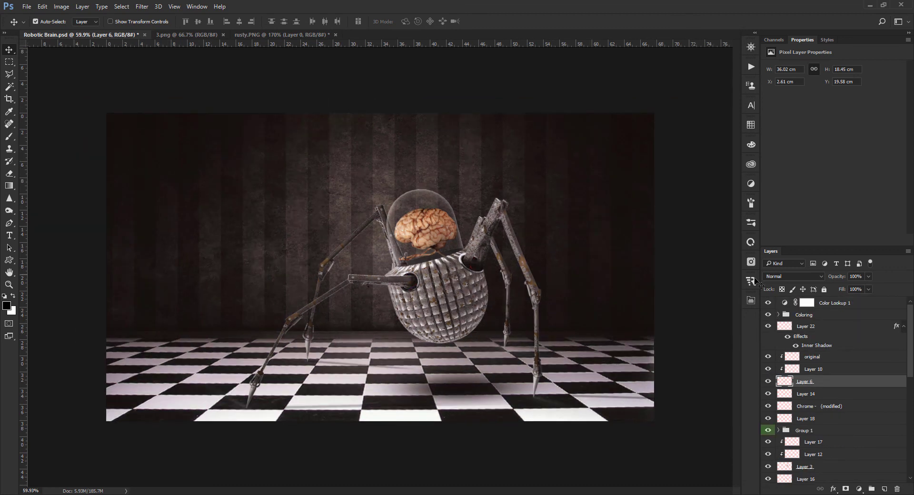
click(834, 303)
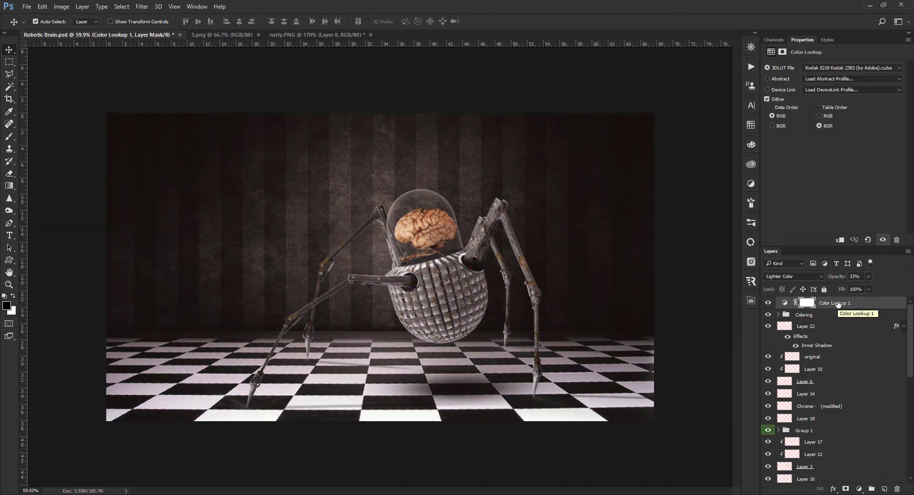